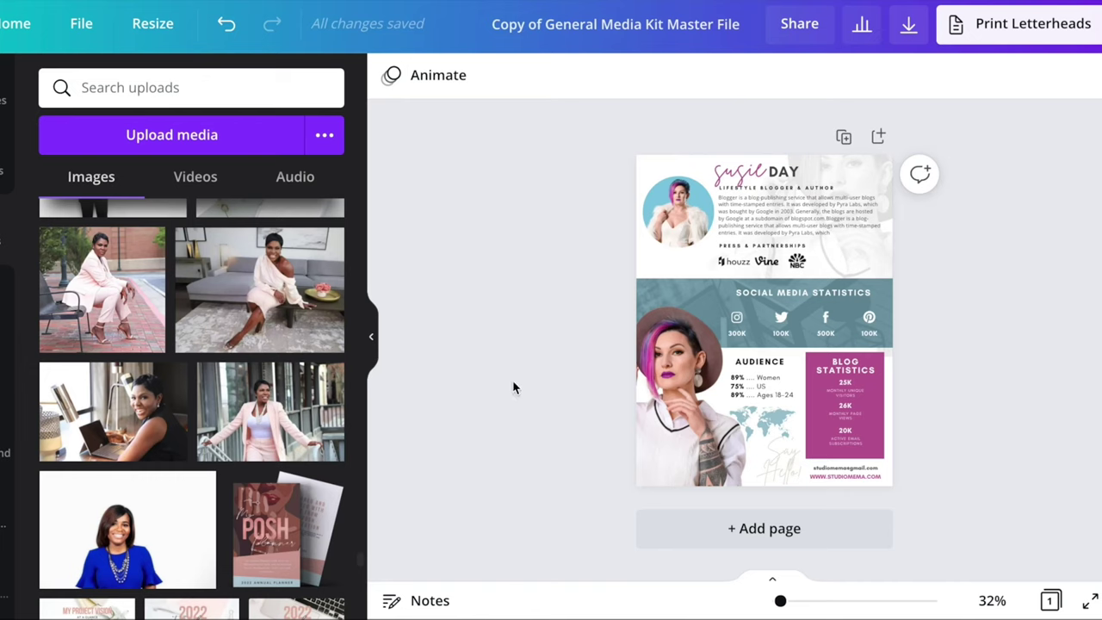
Add the pink-suit bench photo, bring it to front, and enlarge it to cover the page
left_click(120, 288)
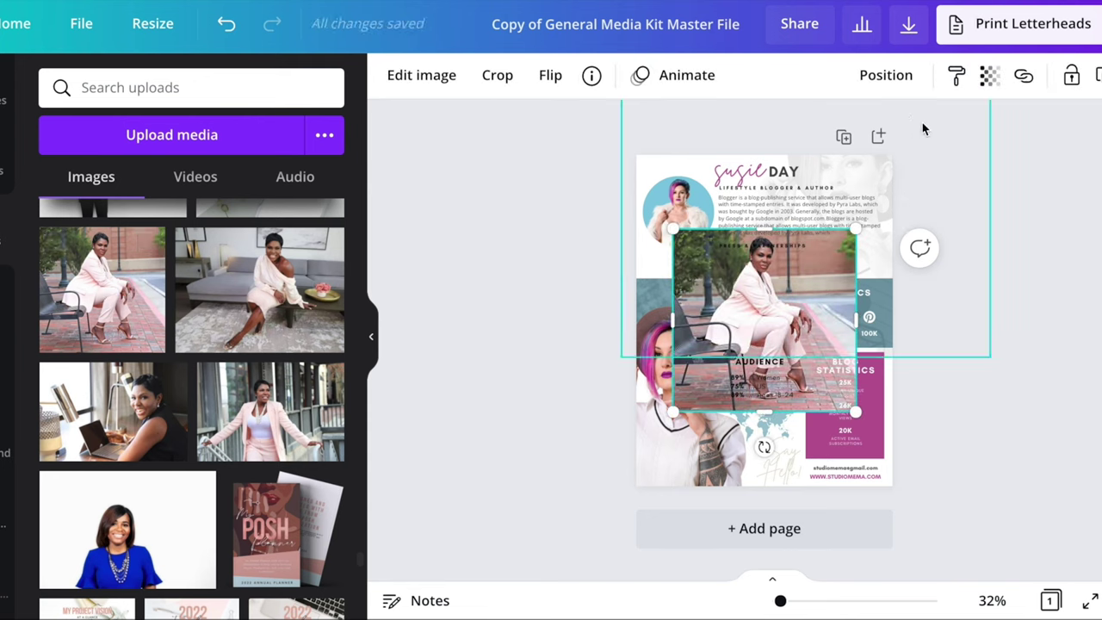
left_click(886, 76)
left_click(648, 172)
left_click(450, 405)
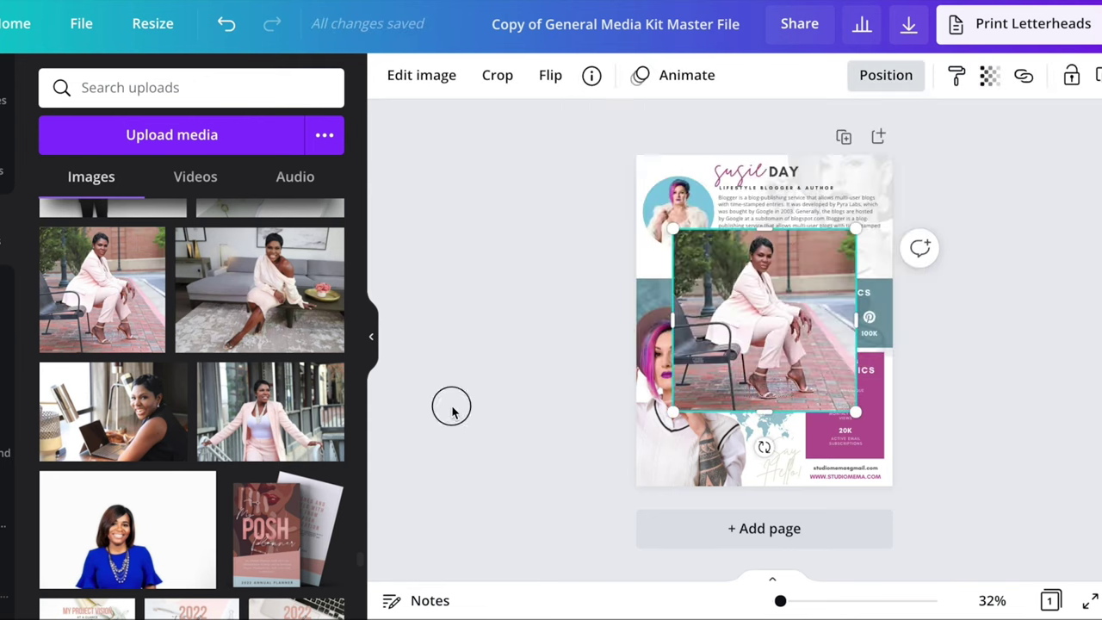
left_click_drag(854, 231, 1002, 142)
left_click_drag(747, 324, 730, 347)
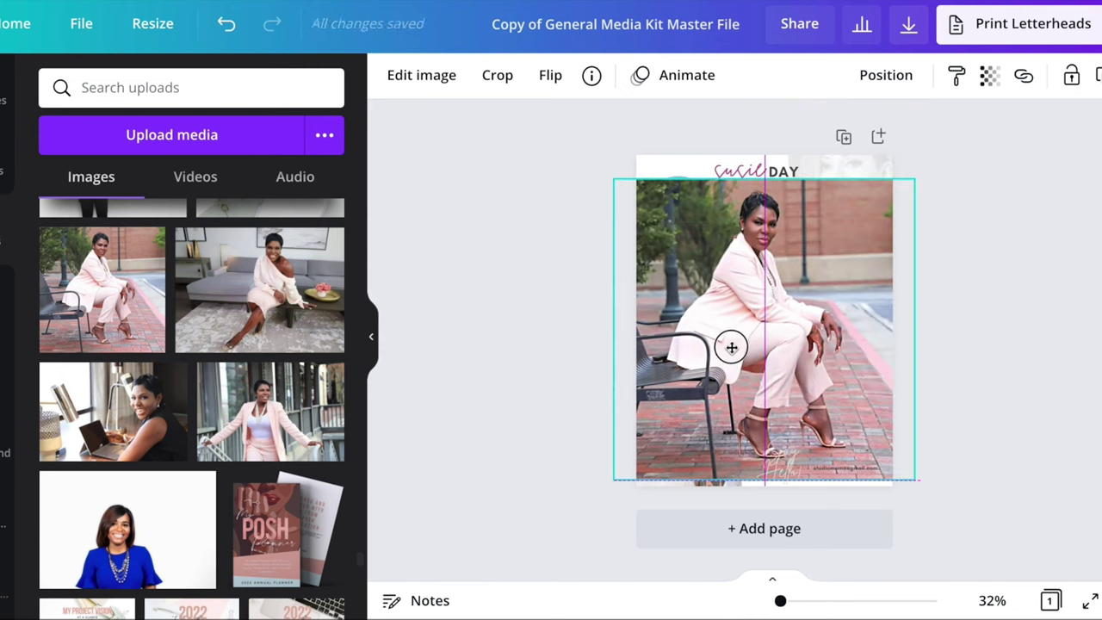
left_click(432, 77)
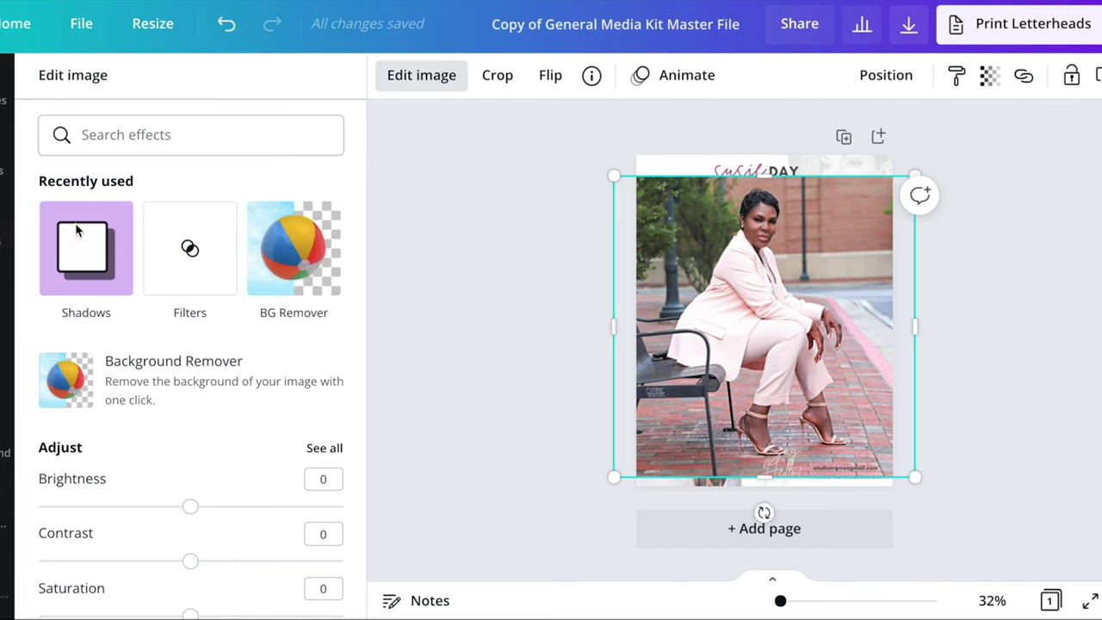
Remove the bench photo's background with BG Remover
left_click(282, 249)
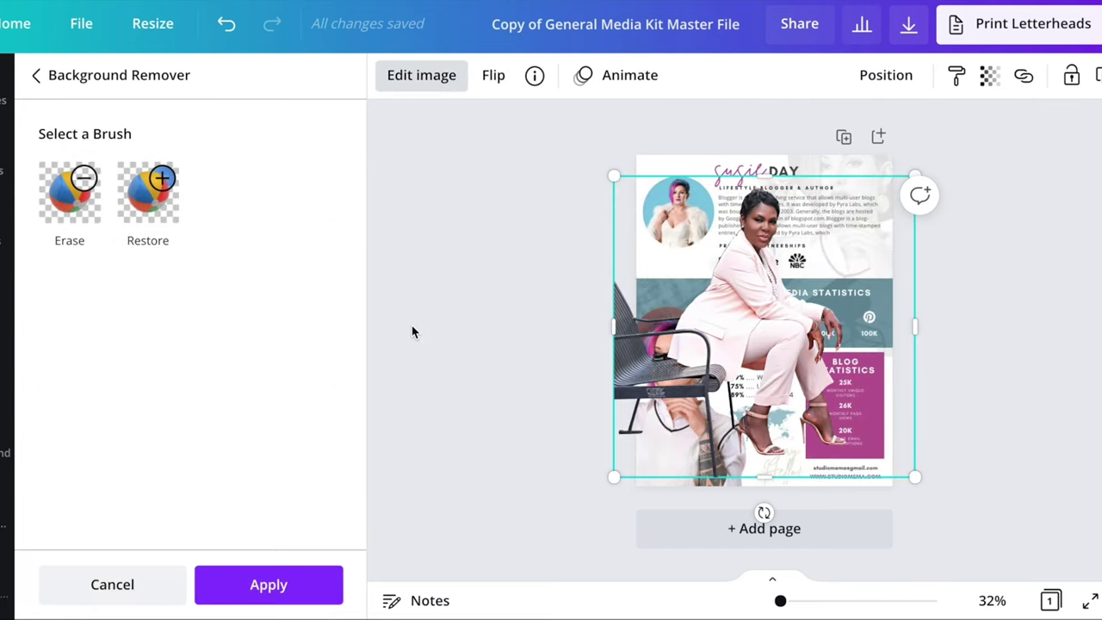
left_click(255, 582)
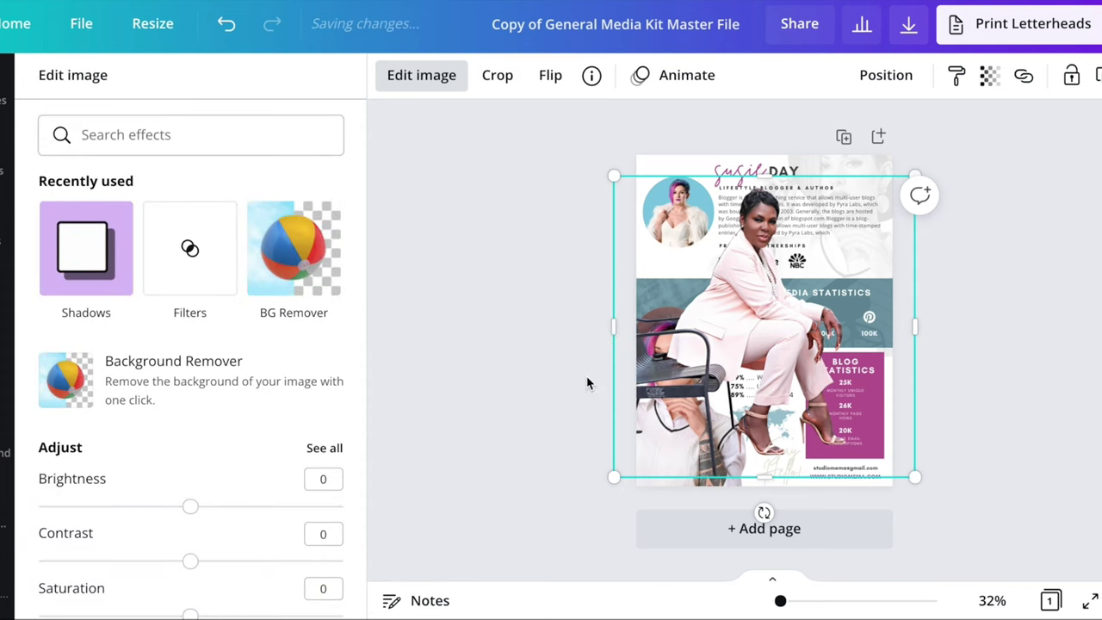
left_click_drag(786, 245, 815, 202)
Delete the pink-haired woman's photo and move the cut-out woman to the lower left
left_click(659, 396)
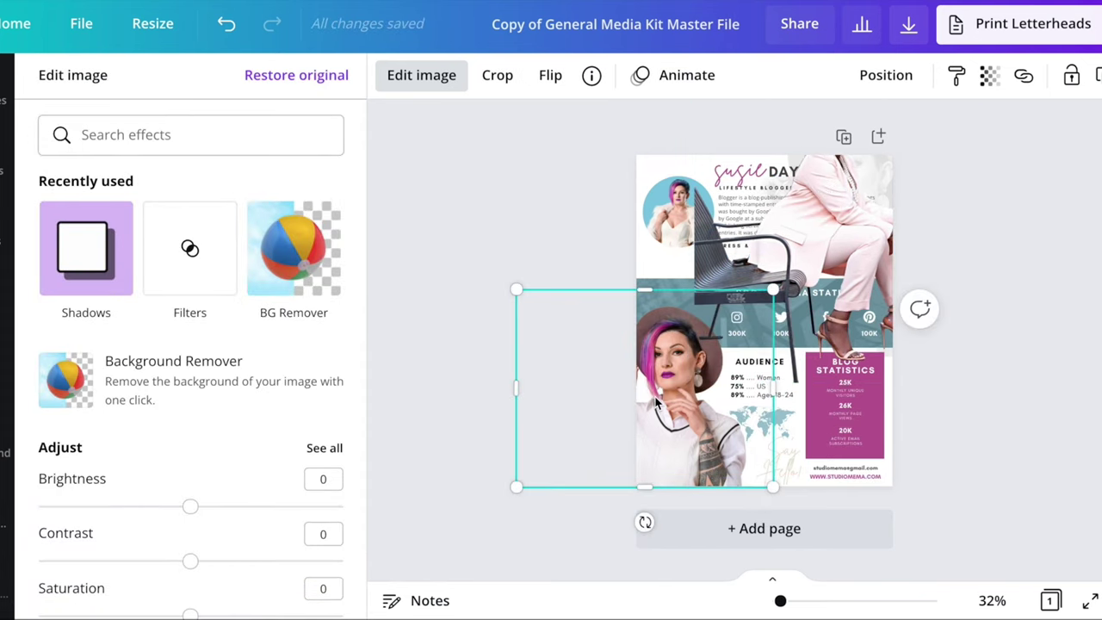
key("Delete")
left_click(837, 241)
left_click_drag(780, 276, 664, 401)
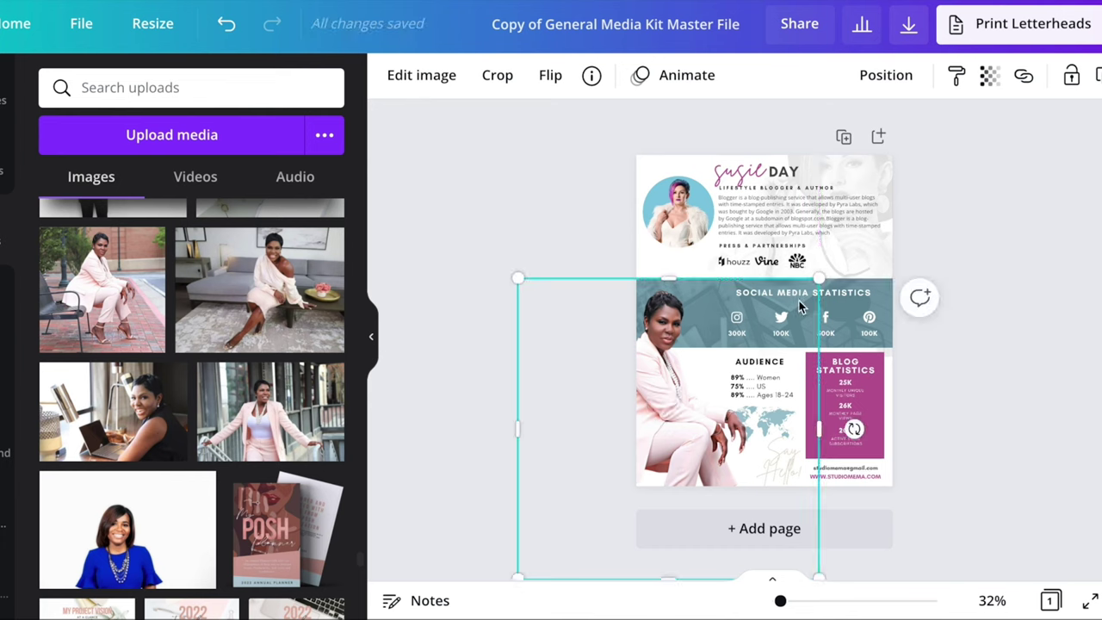
Resize the cut-out woman so she rises into the social media statistics band, then zoom in
left_click_drag(820, 280, 796, 301)
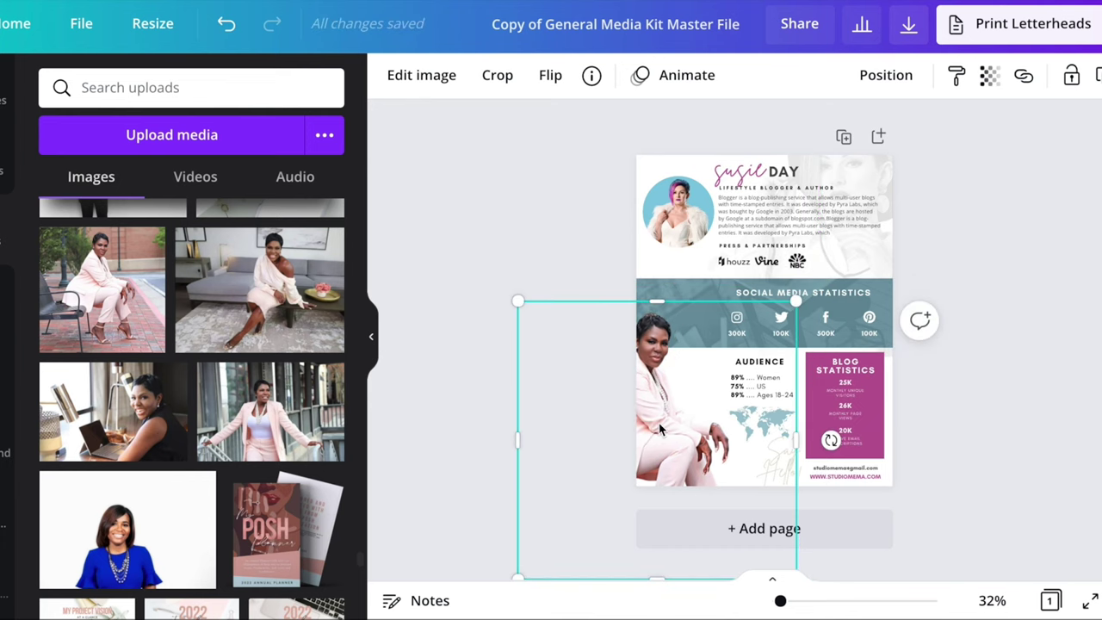
left_click_drag(668, 413, 661, 435)
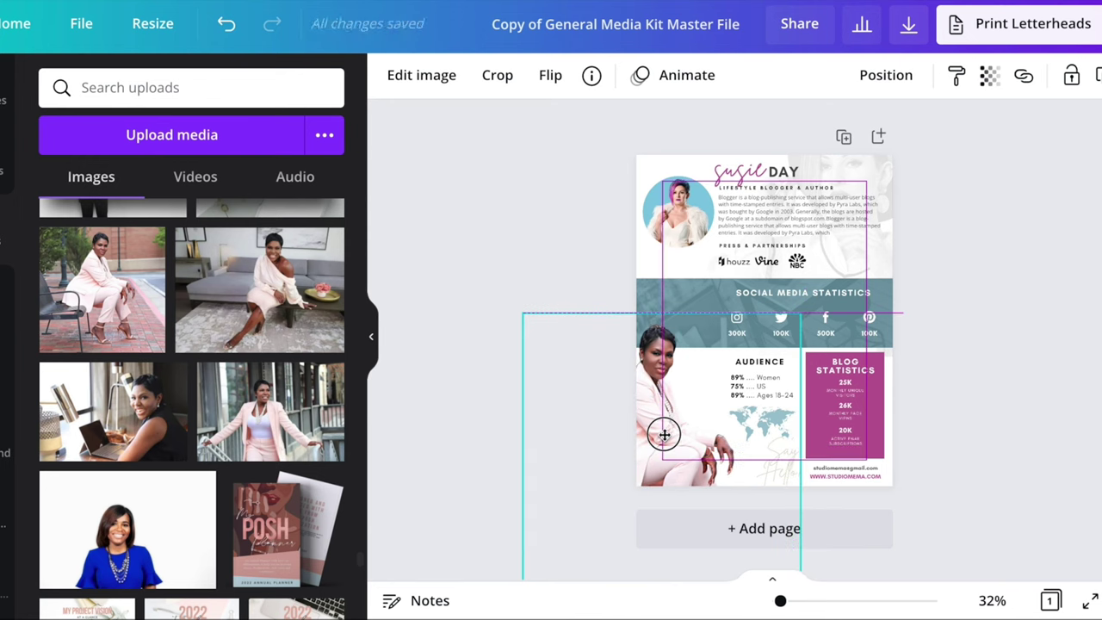
left_click_drag(806, 320, 838, 280)
left_click_drag(693, 401, 687, 389)
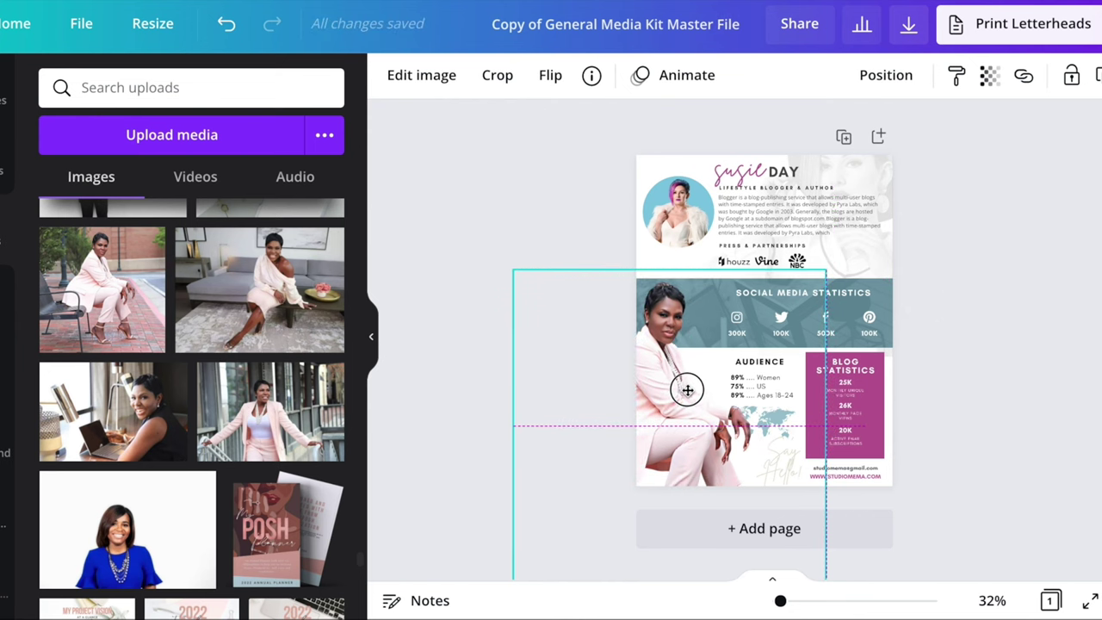
left_click_drag(688, 389, 689, 392)
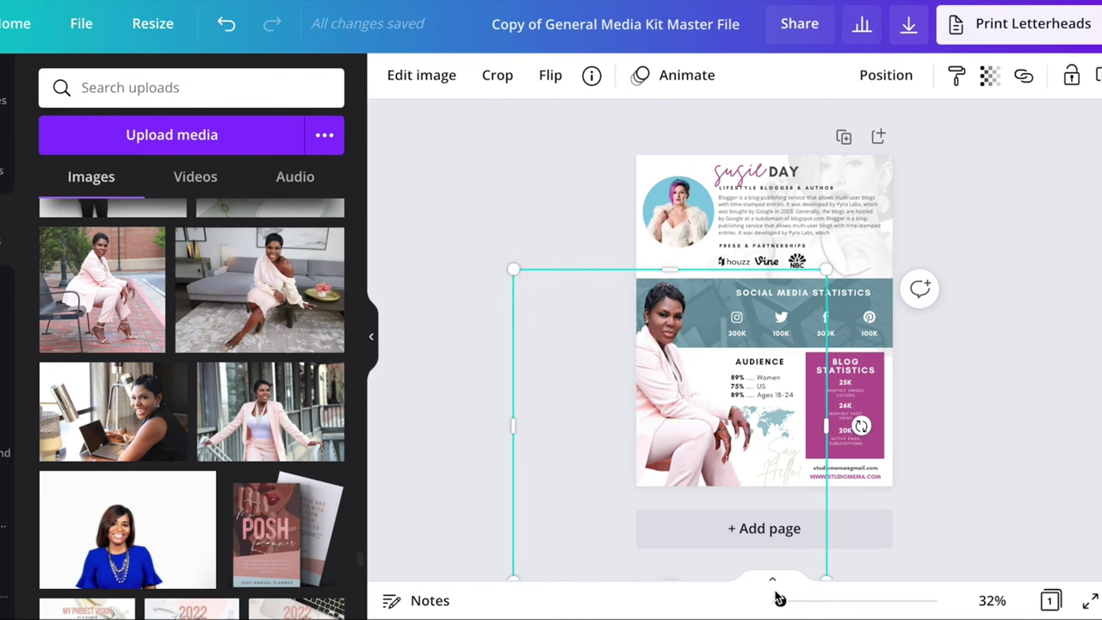
left_click_drag(779, 601, 787, 597)
left_click(481, 177)
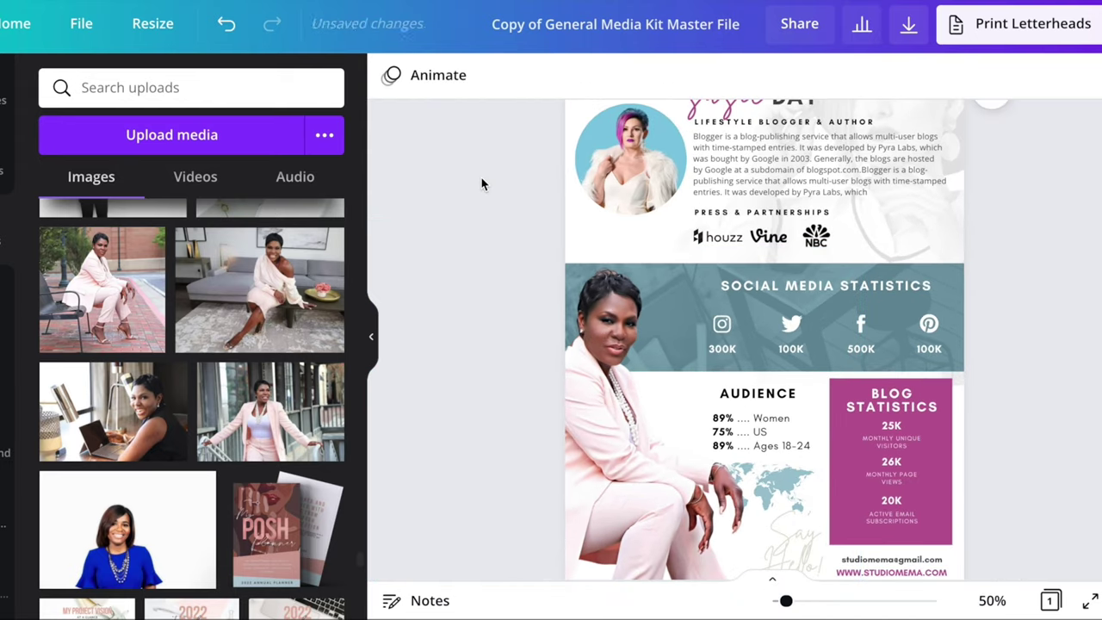
Drop the railing photo into the top-left circle frame, then scale and center it
left_click(270, 411)
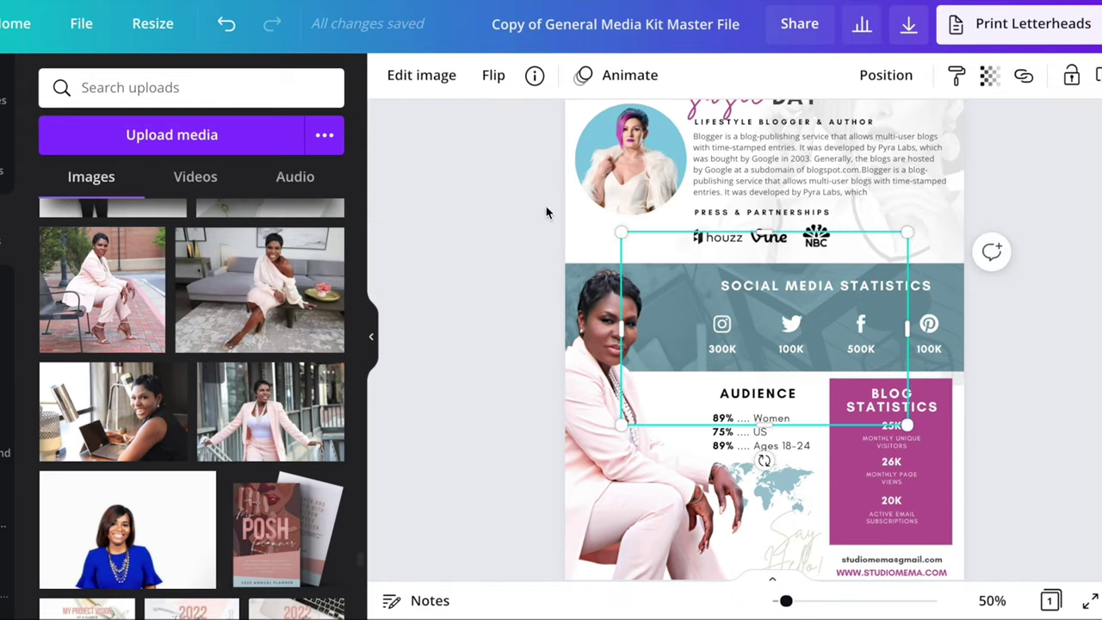
left_click_drag(671, 262, 628, 163)
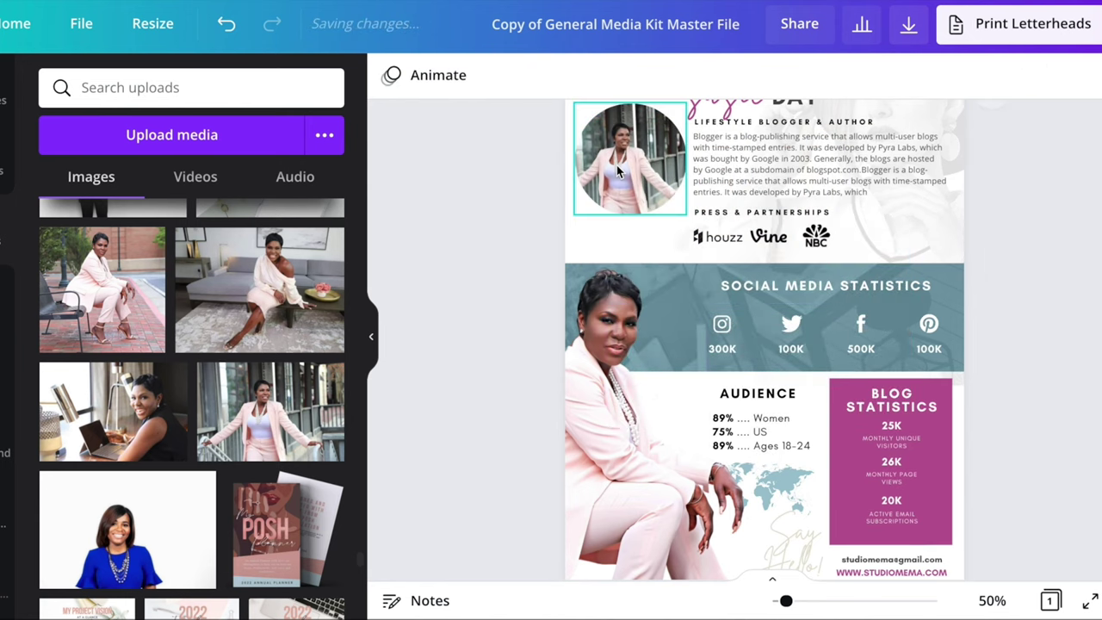
double_click(628, 164)
left_click_drag(712, 215, 771, 234)
left_click_drag(664, 184, 655, 162)
left_click(428, 76)
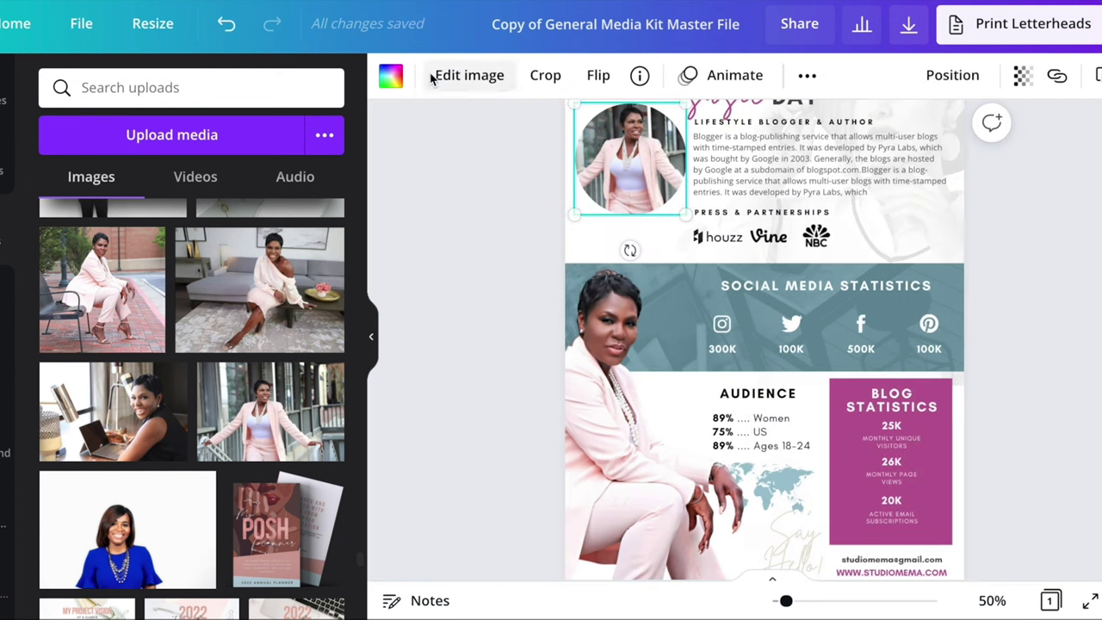
left_click(467, 292)
scroll(467, 292, "up", 2)
double_click(715, 185)
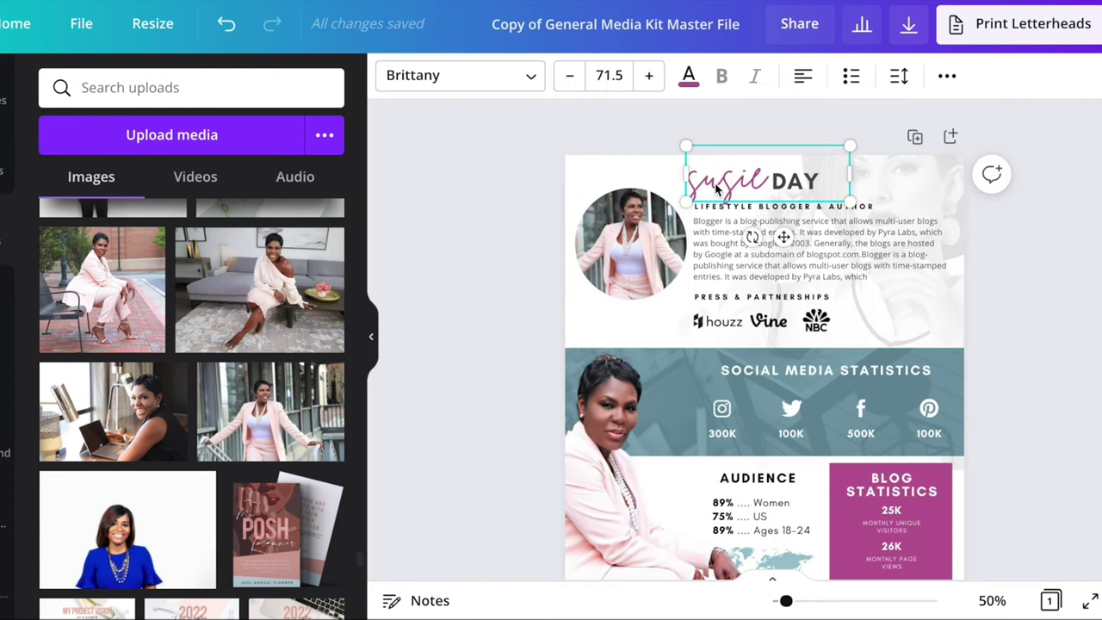
Type the new first name in the script heading and set it in La Paloma
type("Marsha")
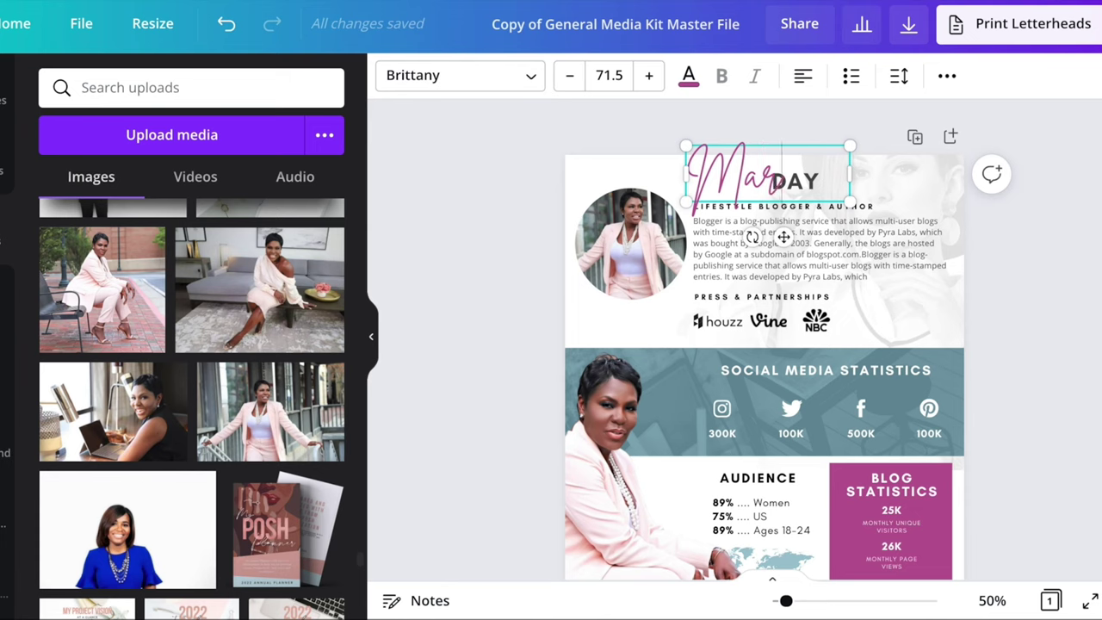
double_click(729, 187)
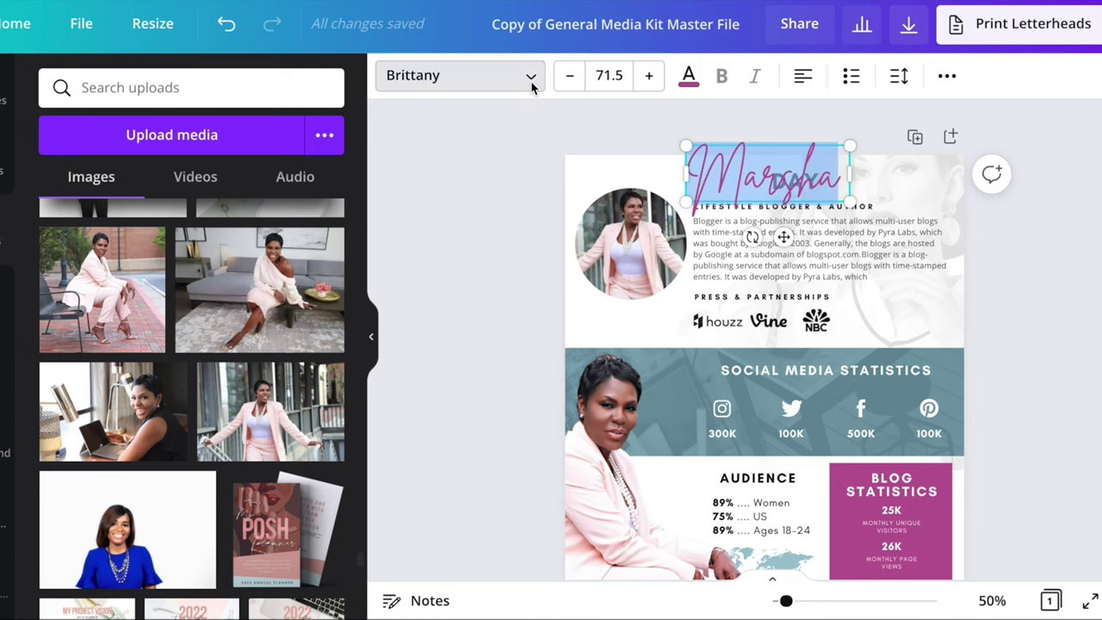
left_click(428, 77)
left_click(98, 293)
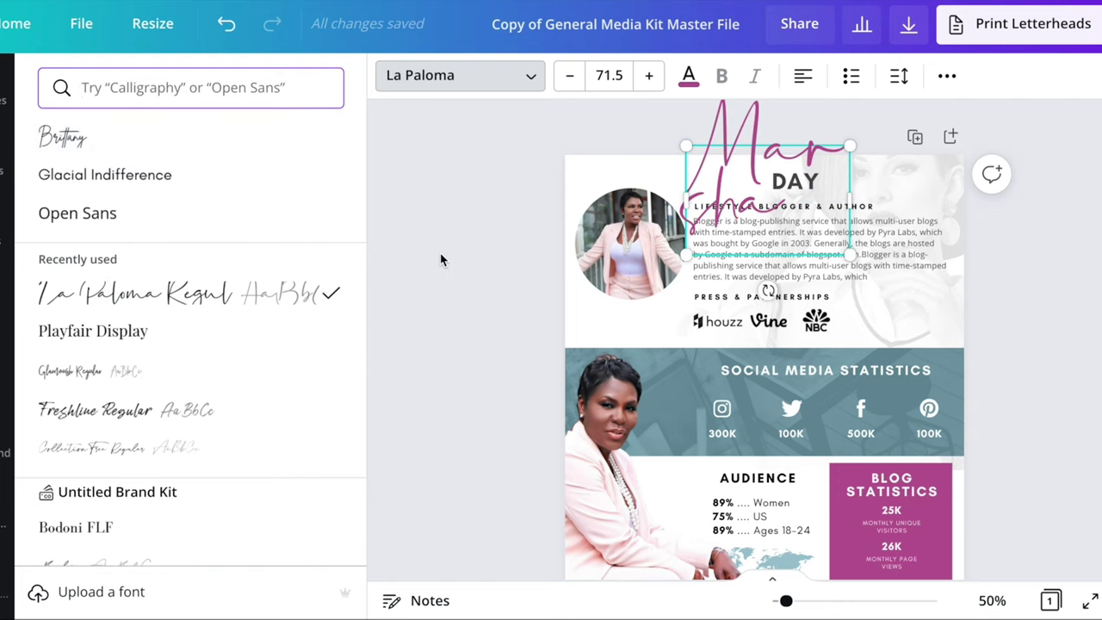
left_click_drag(849, 200, 811, 185)
left_click(516, 241)
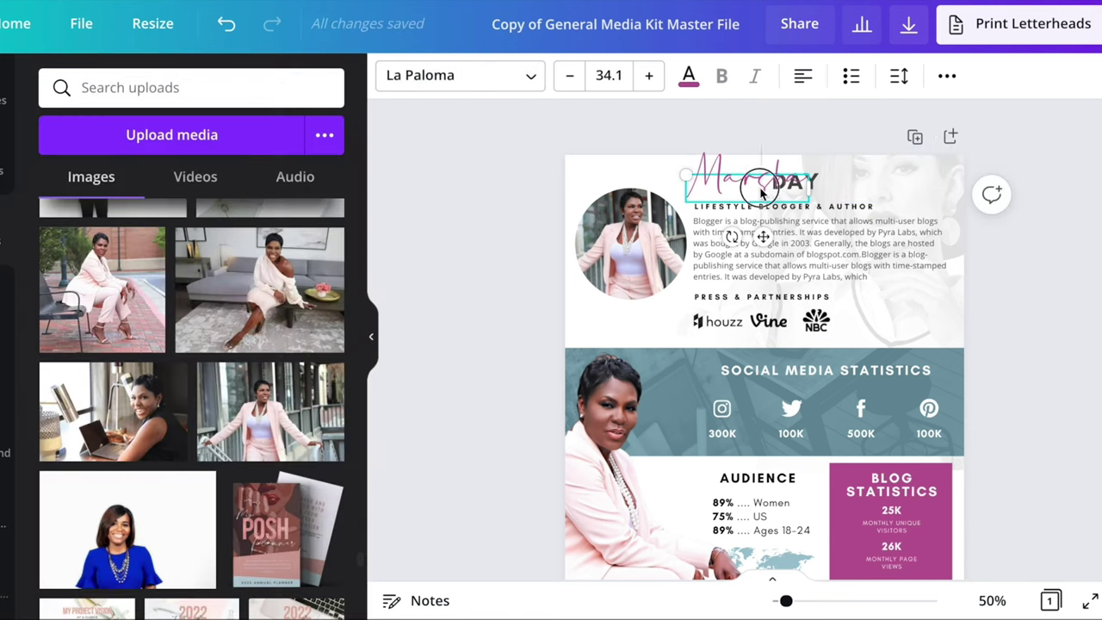
Move the first-name heading left toward the circular photo
left_click(503, 248)
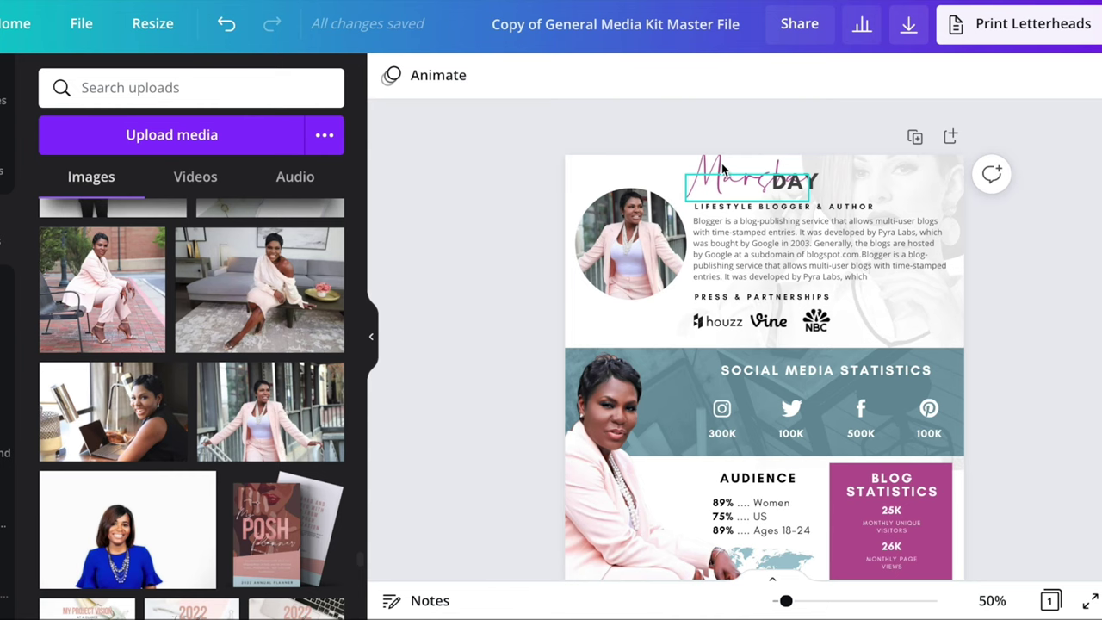
left_click(705, 179)
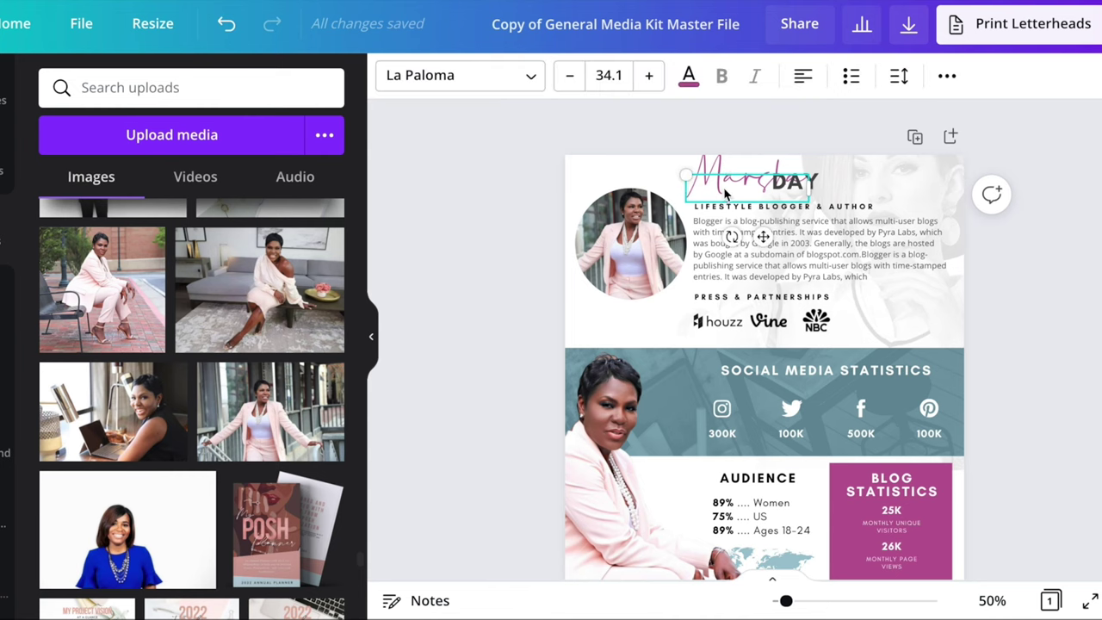
left_click_drag(654, 198, 674, 198)
left_click(801, 178)
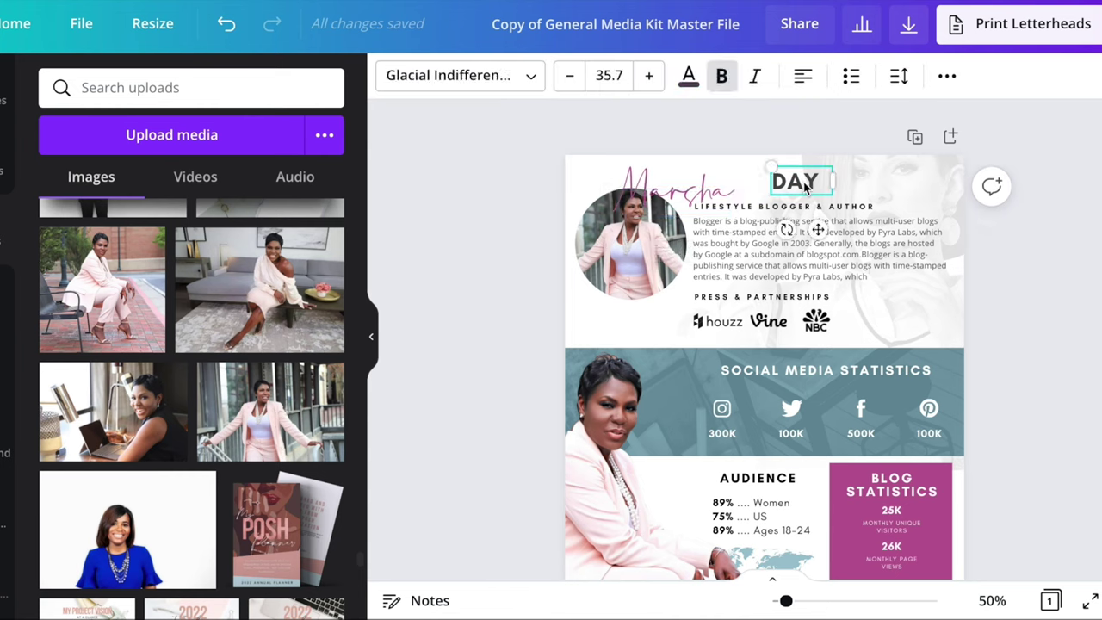
Type the new surname, widen its box to one line, and set it in Playfair Display
type("MCCR")
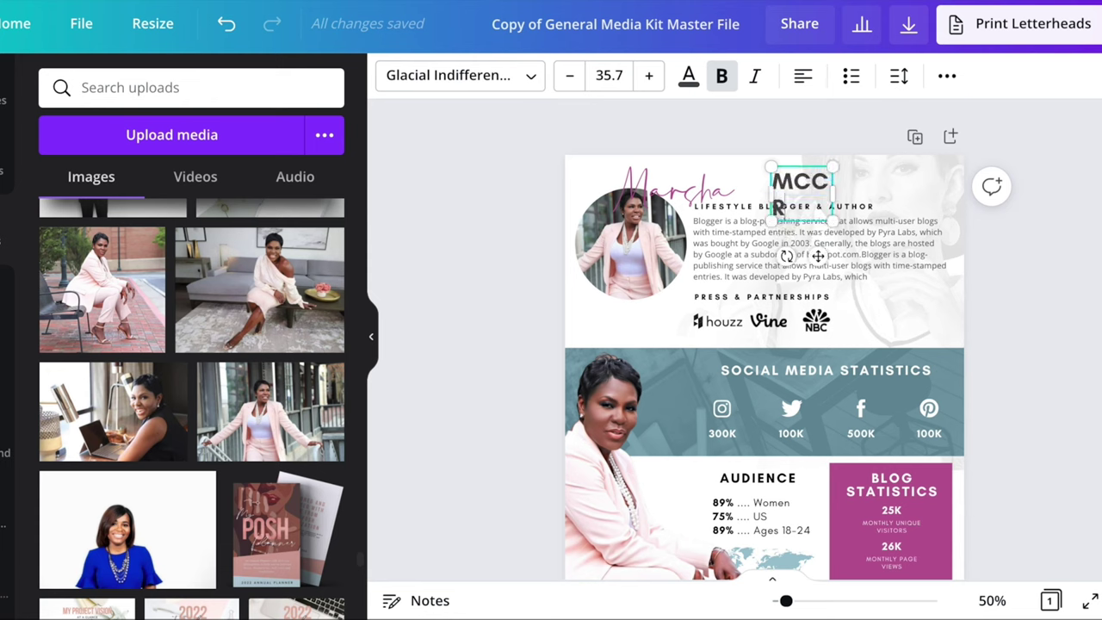
left_click_drag(832, 196, 903, 186)
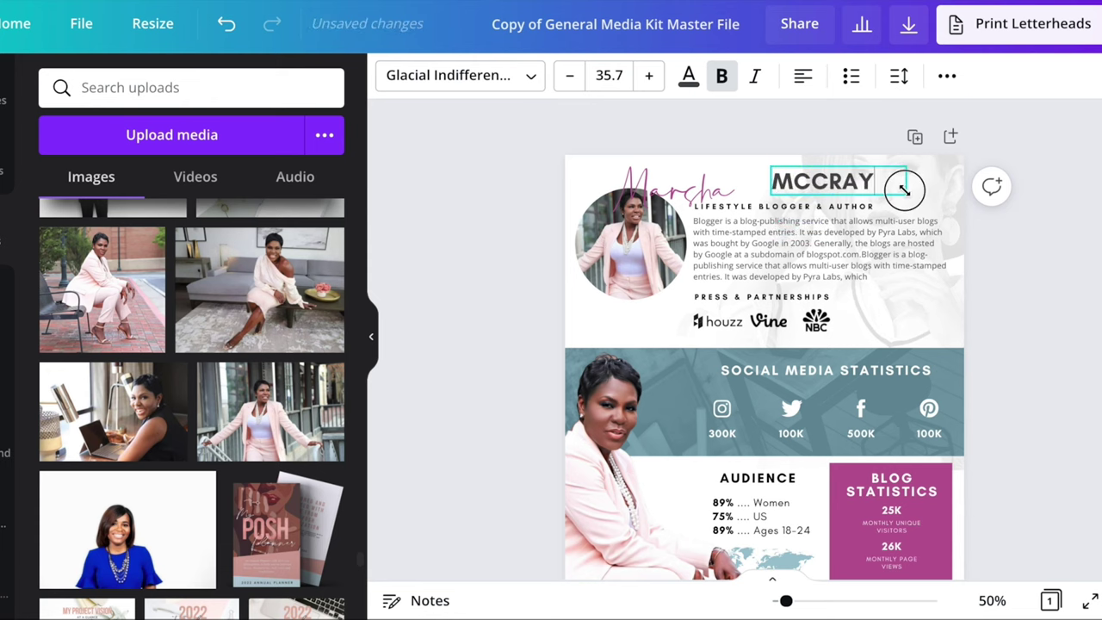
double_click(856, 196)
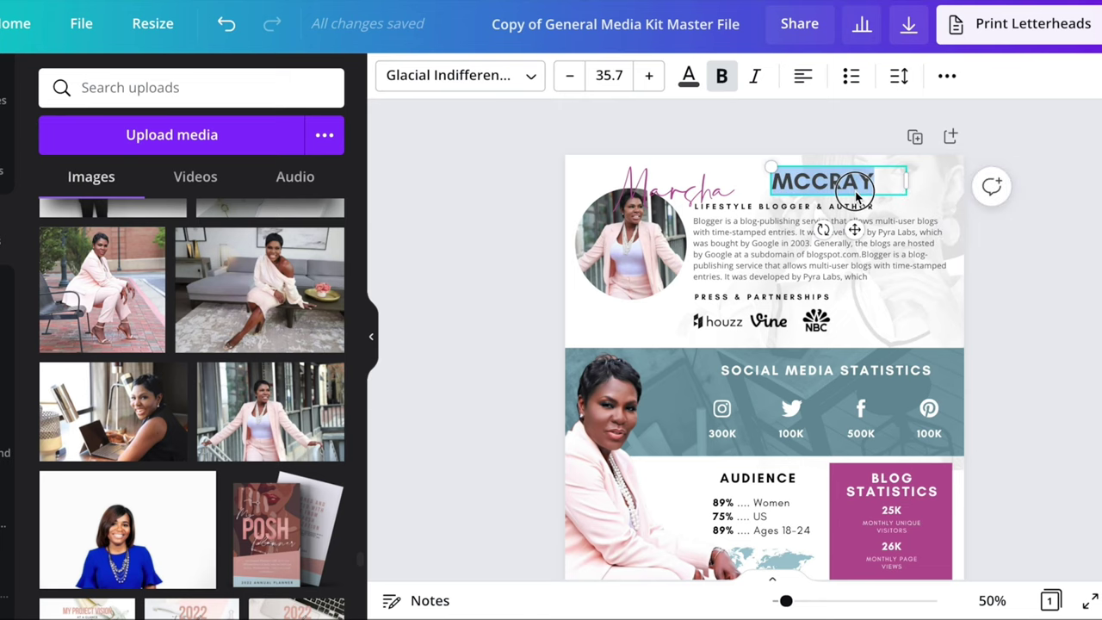
left_click(534, 76)
type("play")
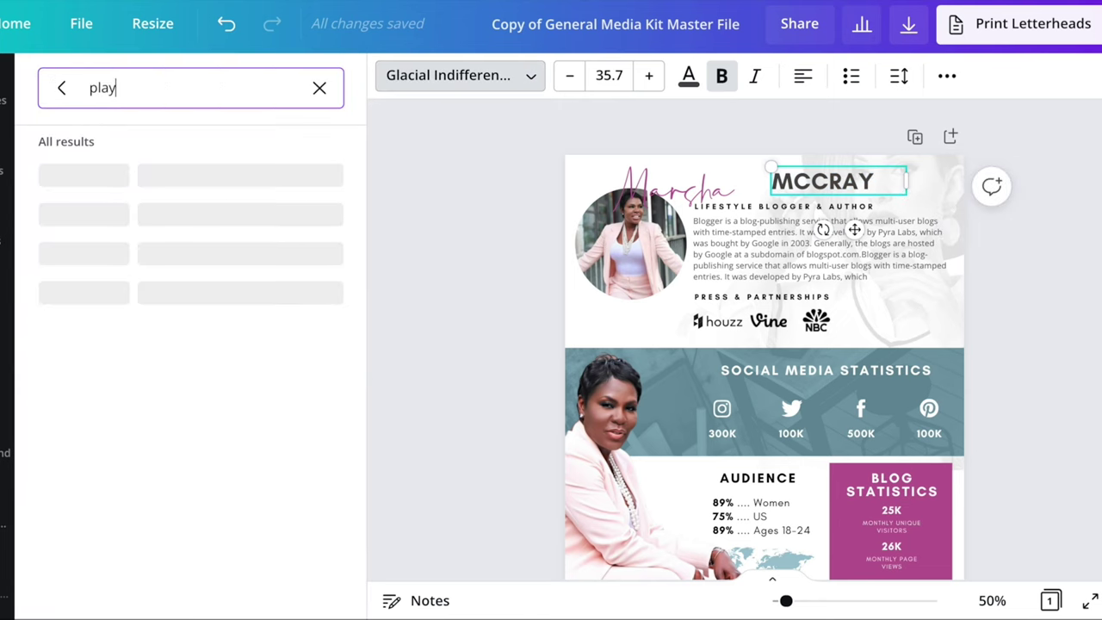
left_click(131, 179)
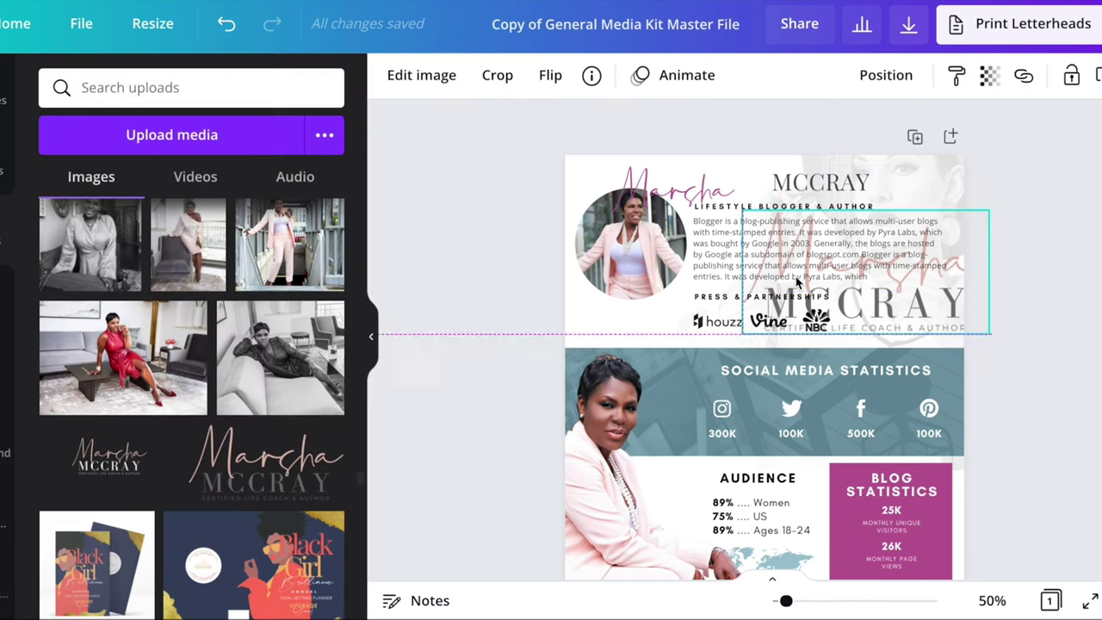
Place the name-logo graphic and recolour the first-name heading pale pink from its photo colours
left_click_drag(796, 280, 796, 281)
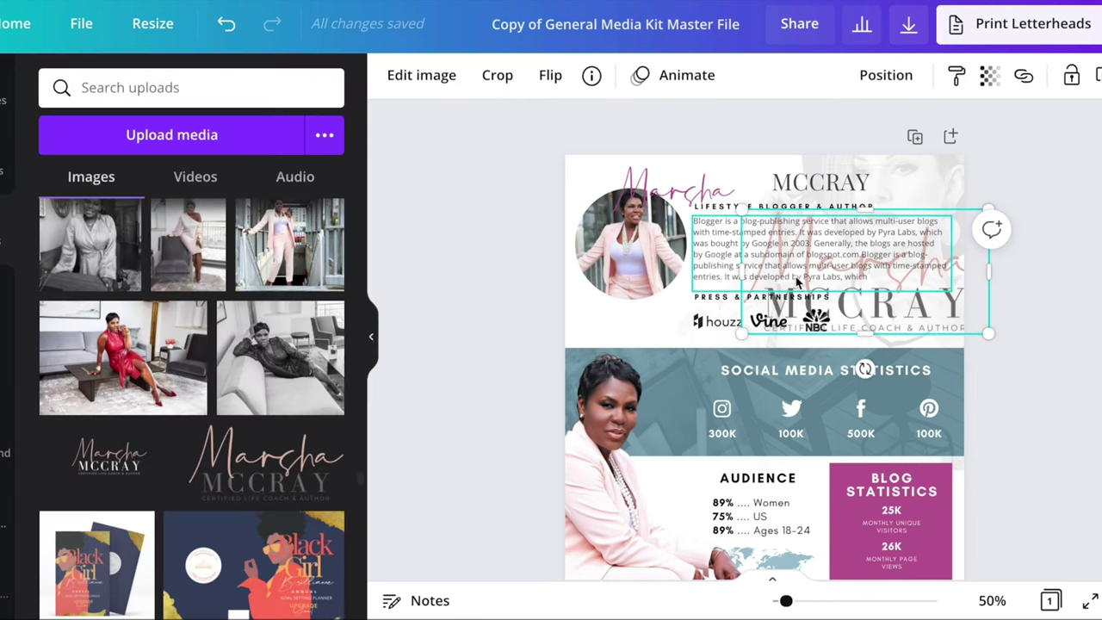
left_click(698, 183)
left_click(688, 76)
scroll(221, 369, "down", 6)
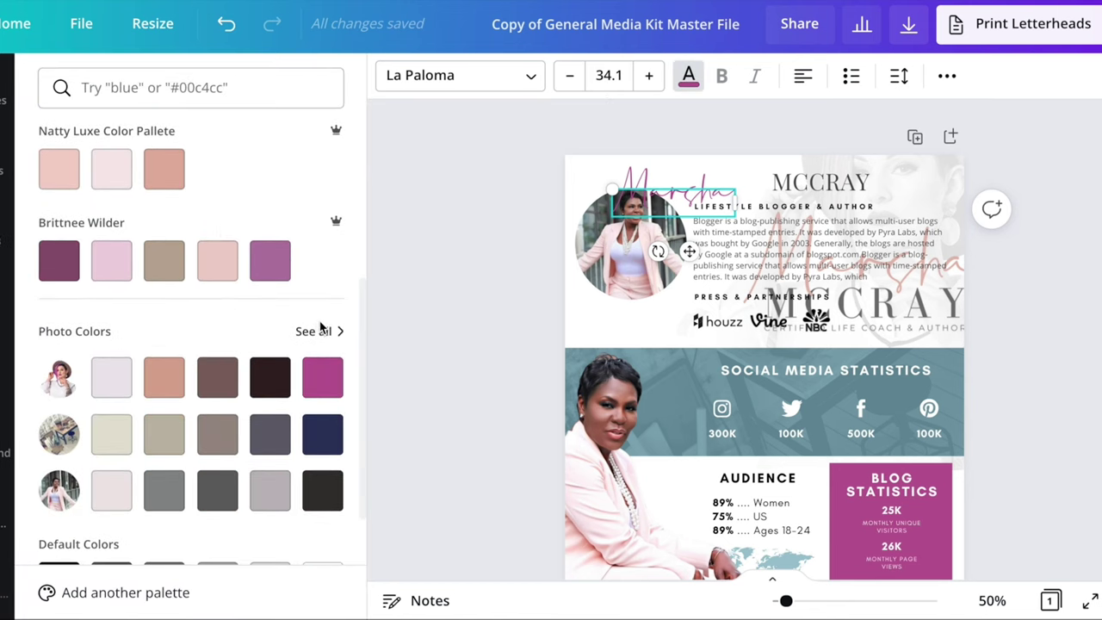
left_click(313, 333)
left_click(113, 370)
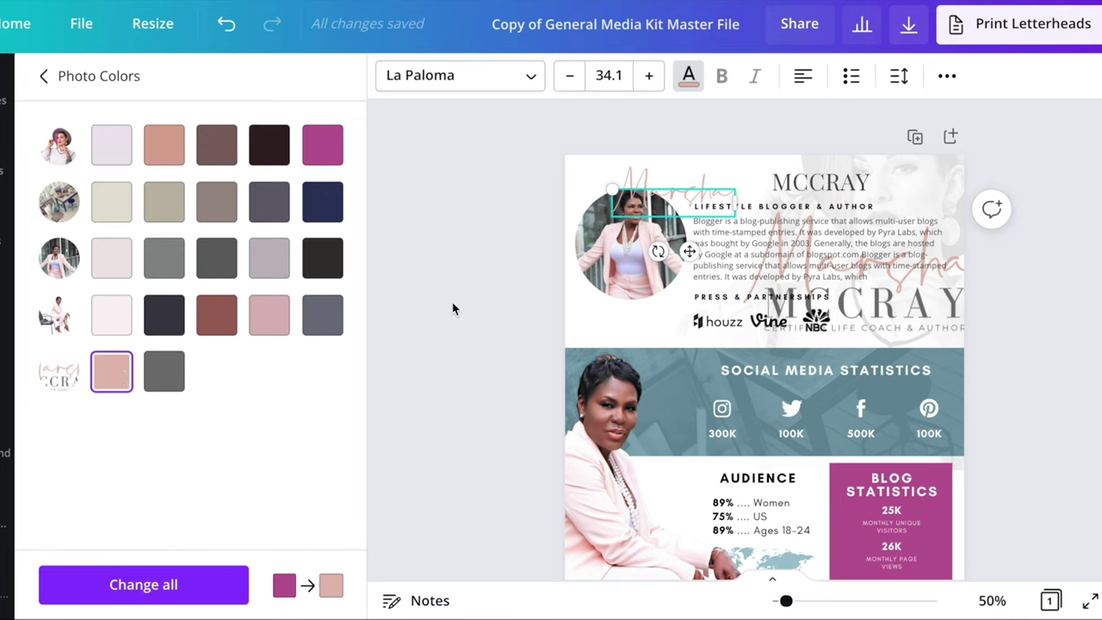
left_click(215, 586)
scroll(480, 328, "down", 2)
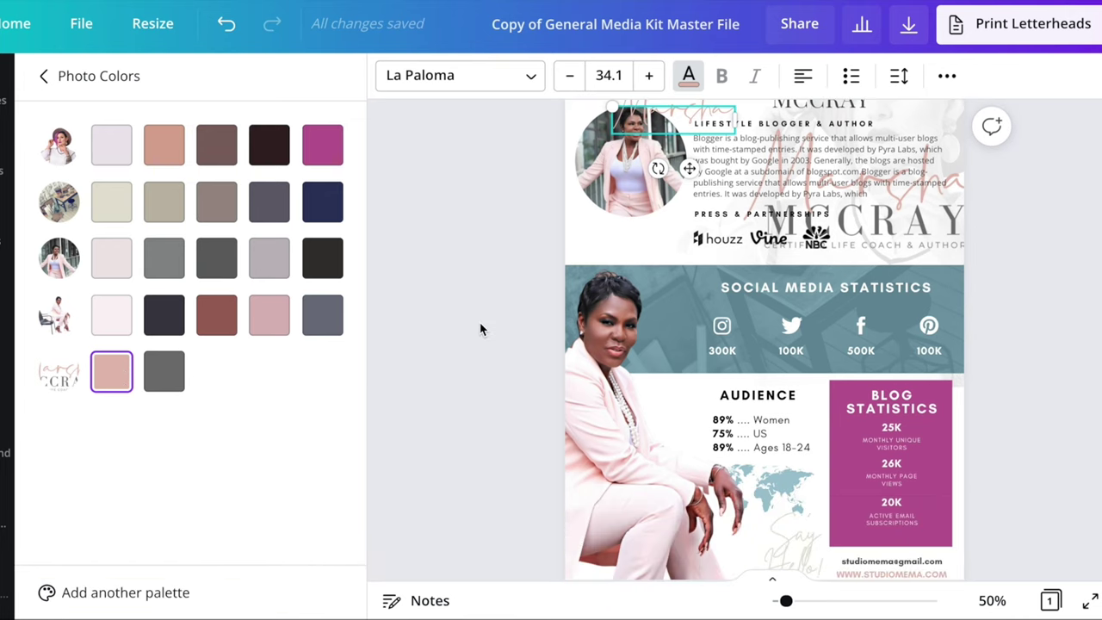
left_click(719, 146)
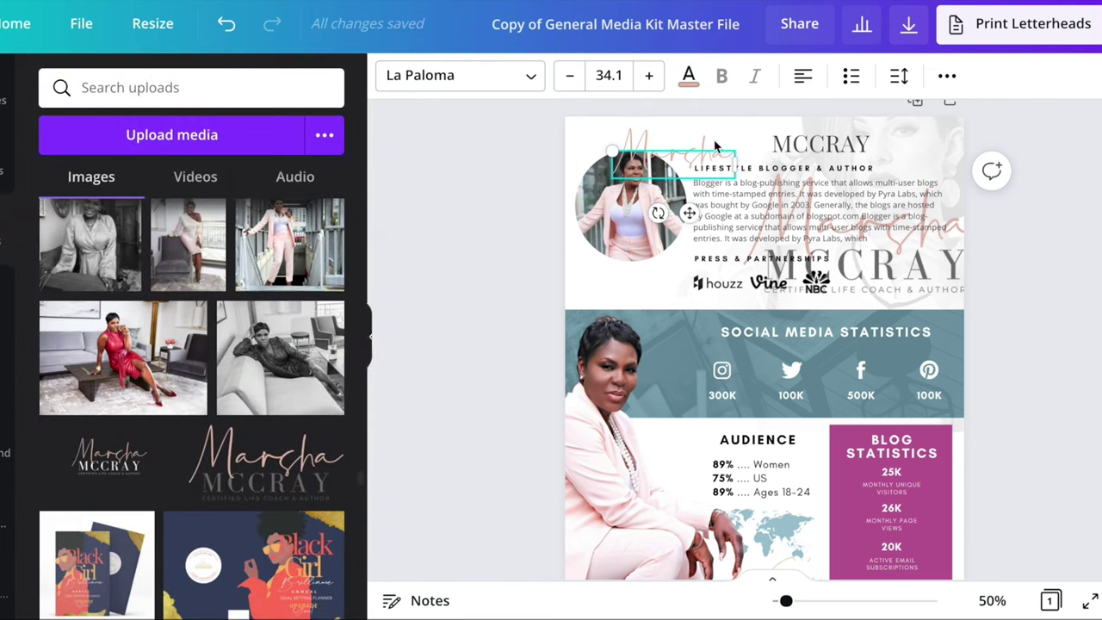
Nudge the first name up and recolour the surname grey from the logo's photo colours
left_click_drag(719, 149, 750, 138)
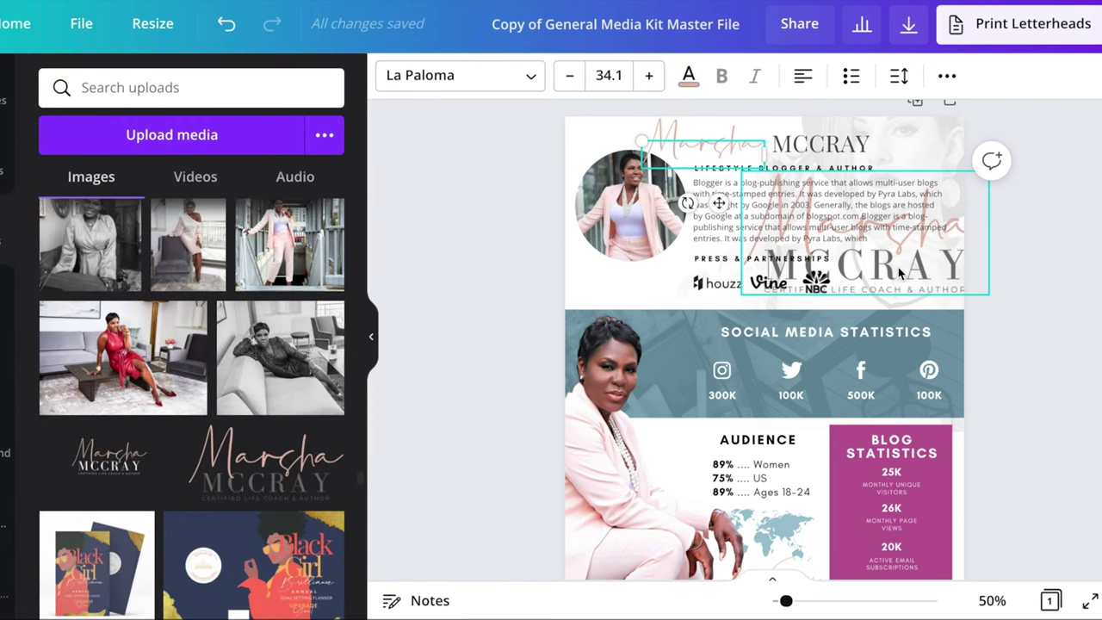
left_click(890, 272)
left_click(826, 144)
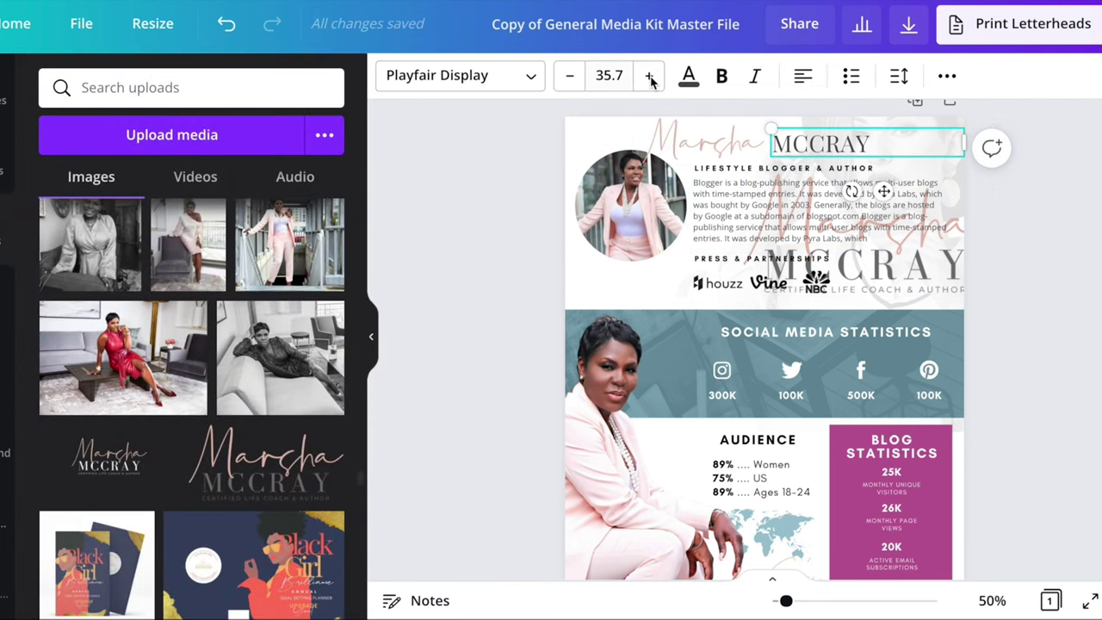
left_click(688, 77)
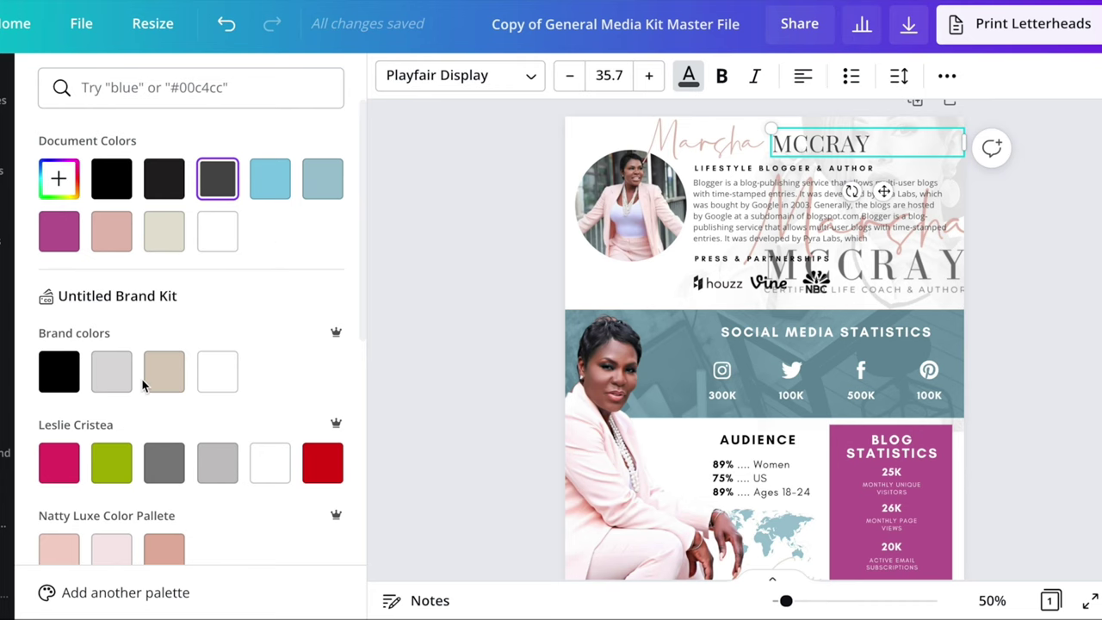
scroll(143, 385, "down", 7)
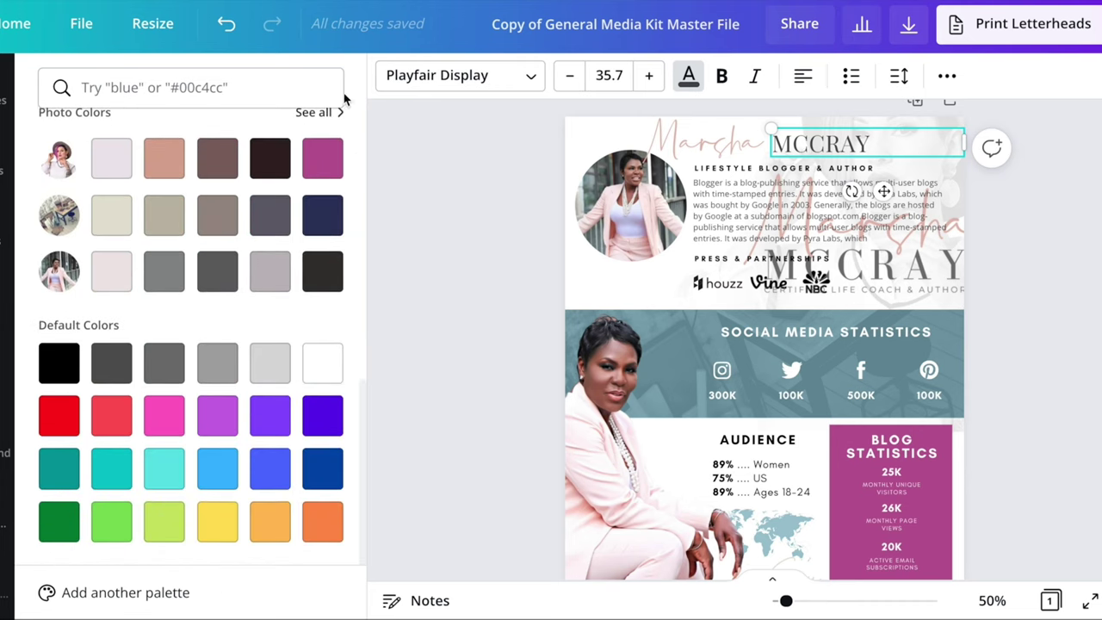
left_click(312, 114)
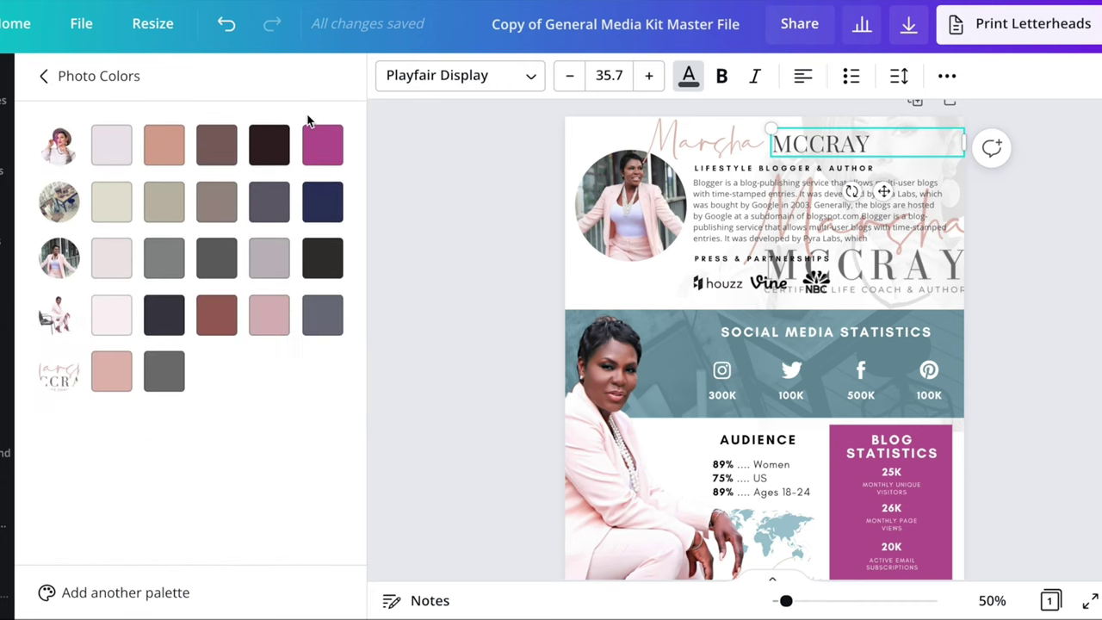
left_click(171, 370)
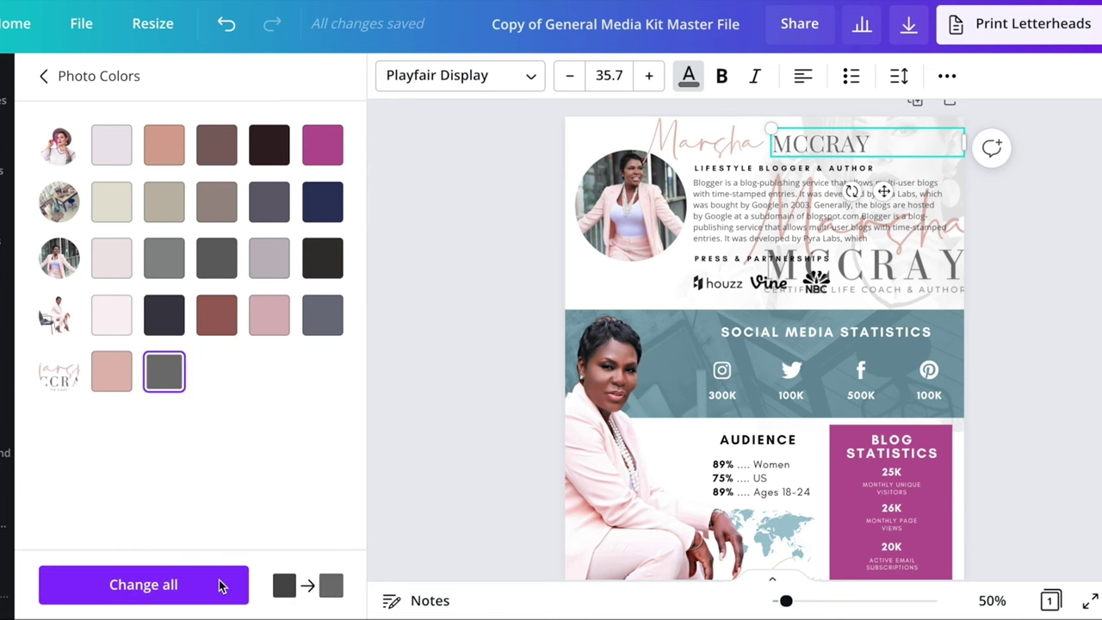
left_click(217, 583)
Delete the faint logo, align first name and surname side by side, and delete the faded background photo
scroll(472, 383, "up", 1)
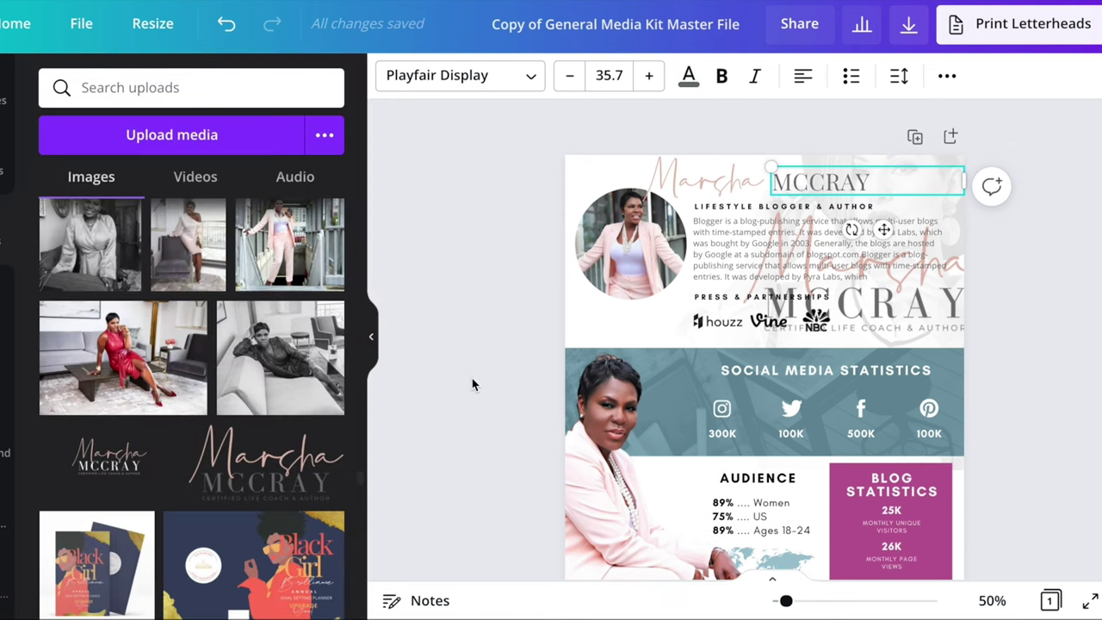
left_click(871, 303)
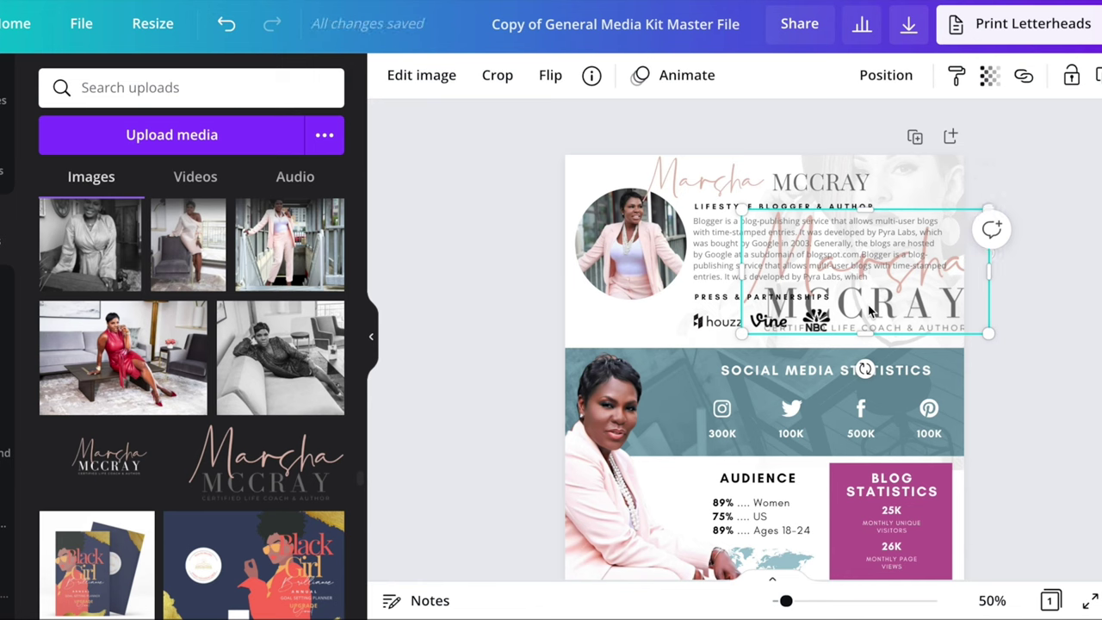
key("Delete")
mouse_move(723, 191)
left_mouse_down()
mouse_move(718, 181)
mouse_move(732, 185)
left_mouse_up()
left_click(847, 190)
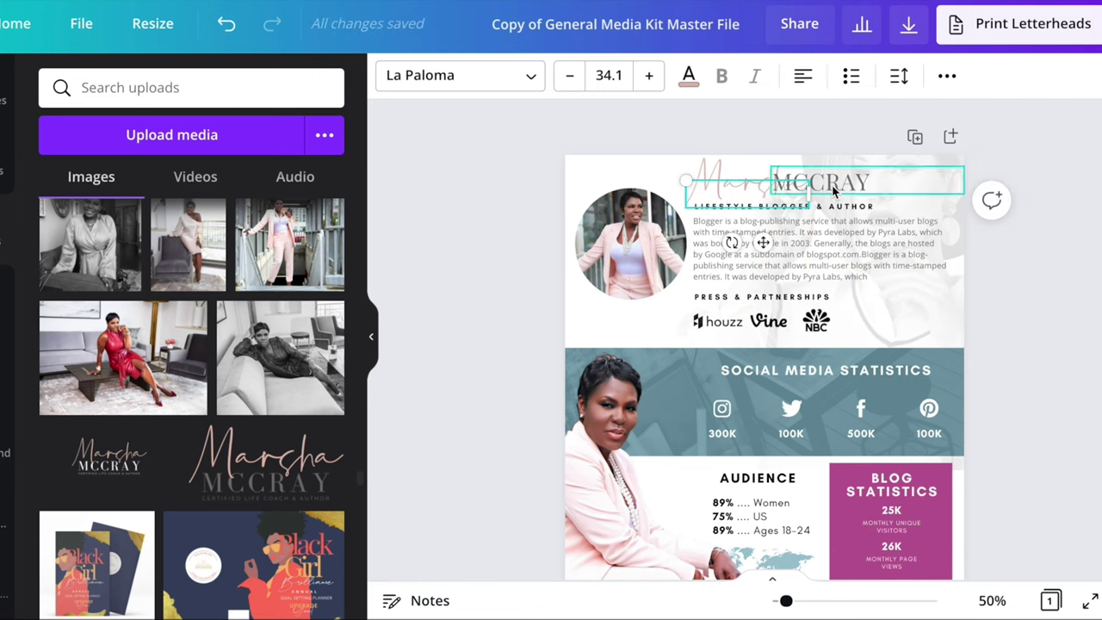
left_click_drag(873, 186, 897, 186)
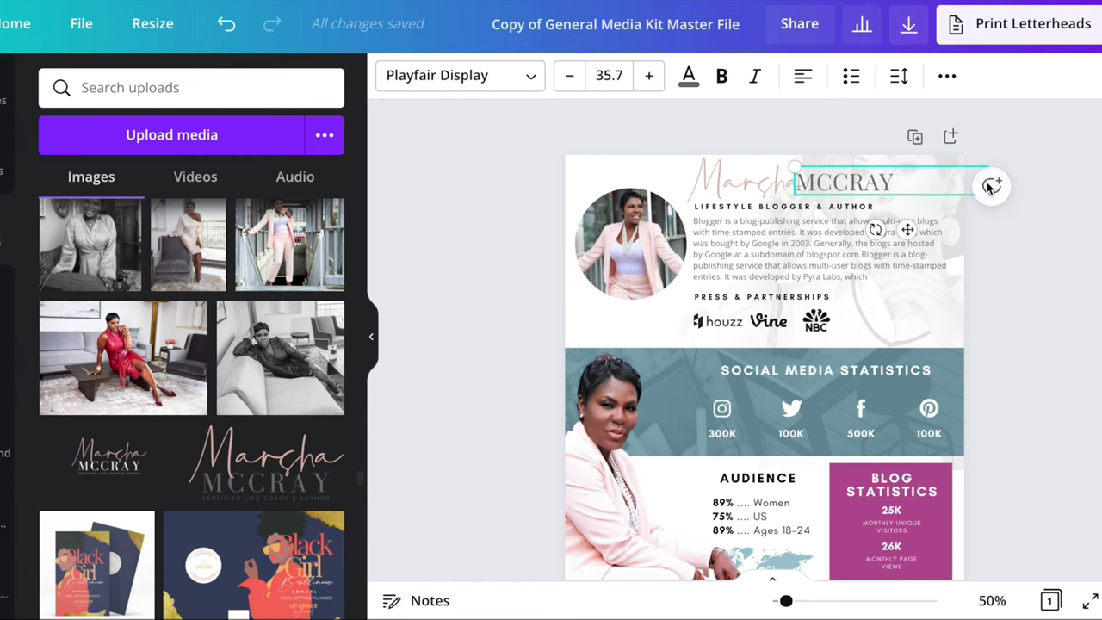
left_click(757, 191)
mouse_move(763, 241)
left_mouse_down()
mouse_move(753, 252)
mouse_move(770, 247)
left_mouse_up()
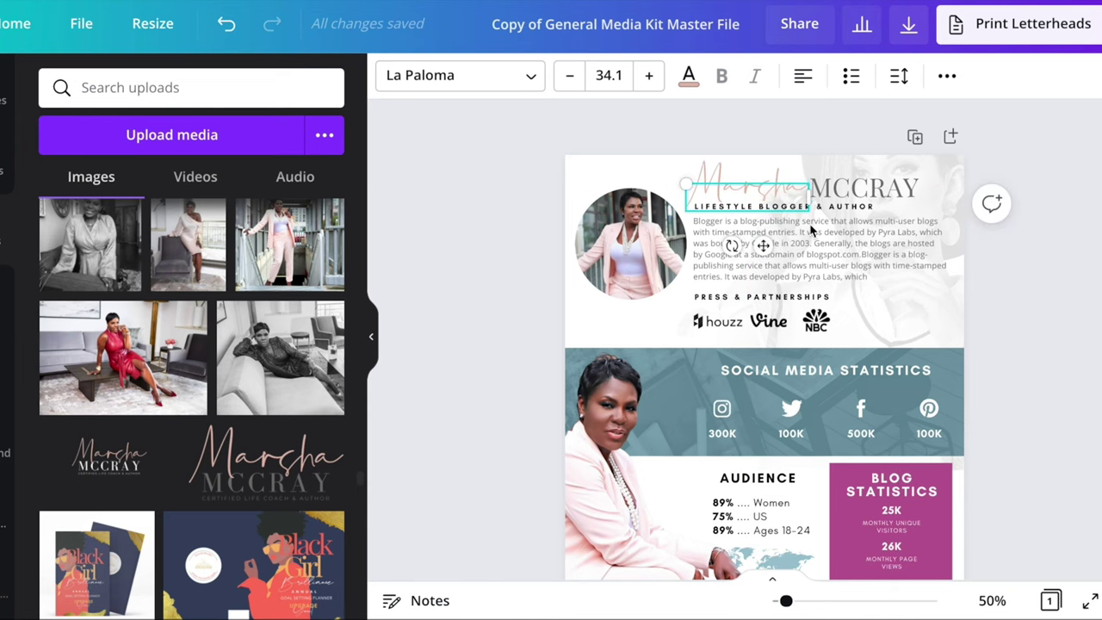
left_click(925, 174)
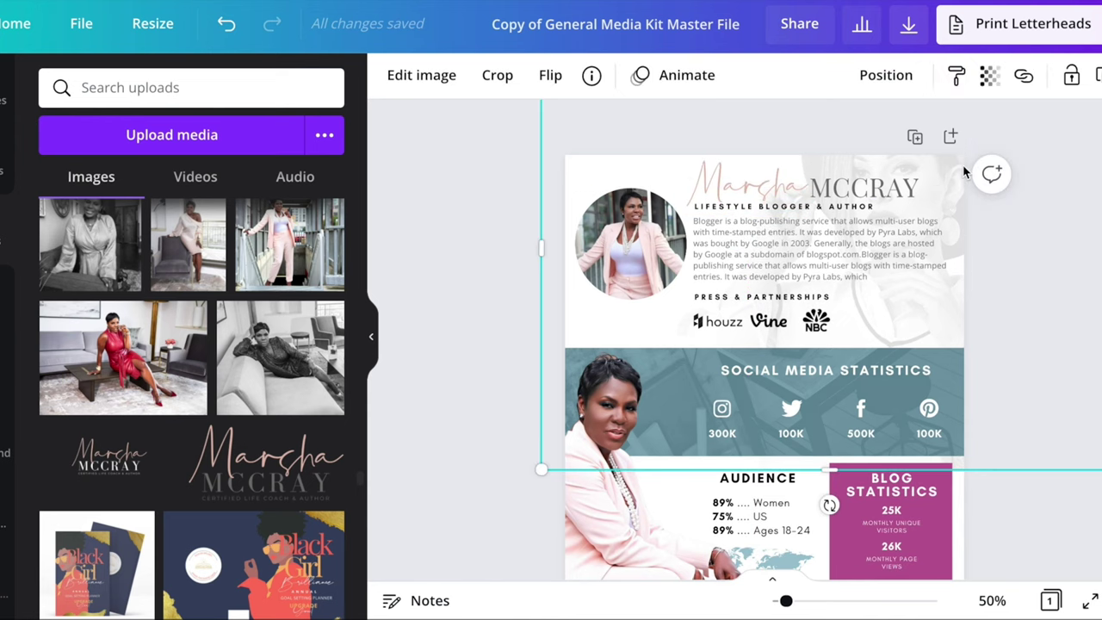
key("Delete")
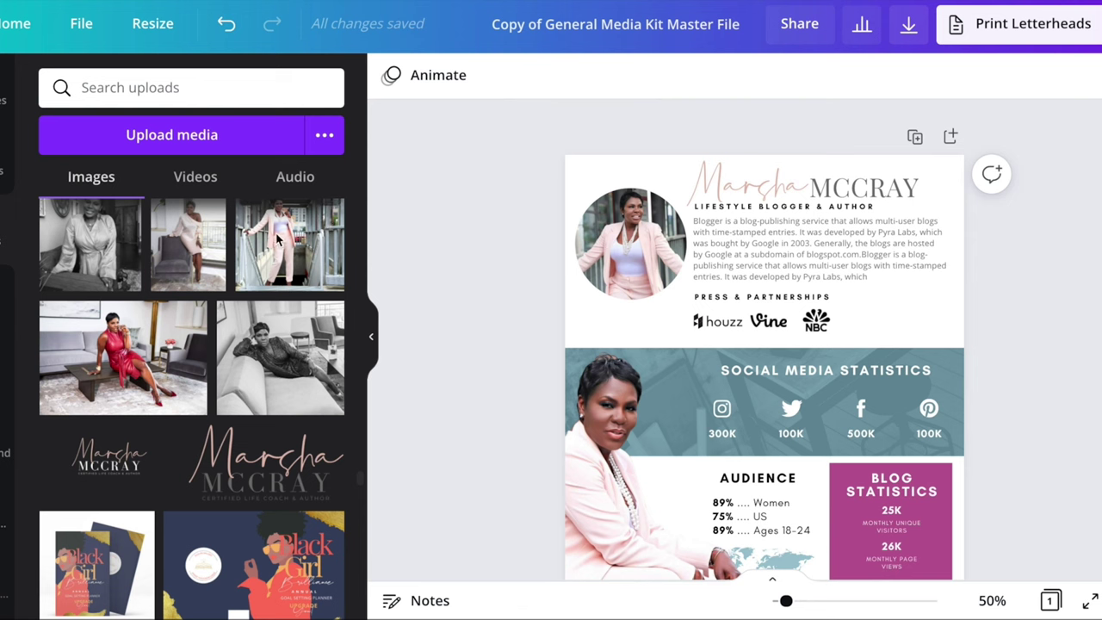
Add the stairs photo and enlarge it across the page with her face showing
scroll(279, 243, "up", 1)
left_click_drag(279, 243, 757, 252)
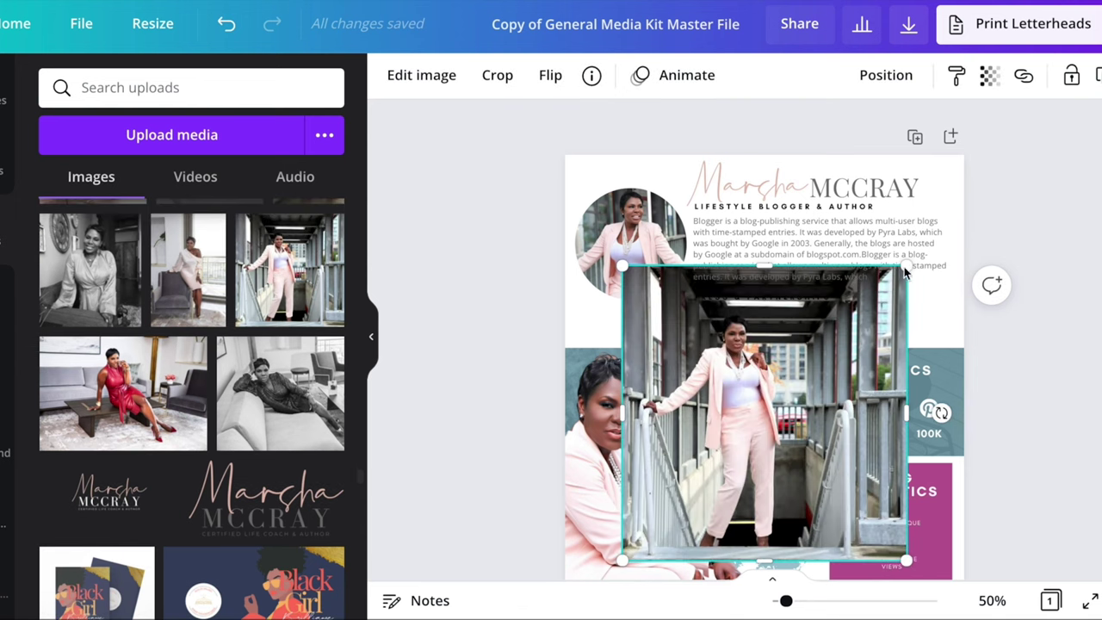
left_click_drag(906, 266, 1101, 86)
left_click_drag(921, 362, 907, 459)
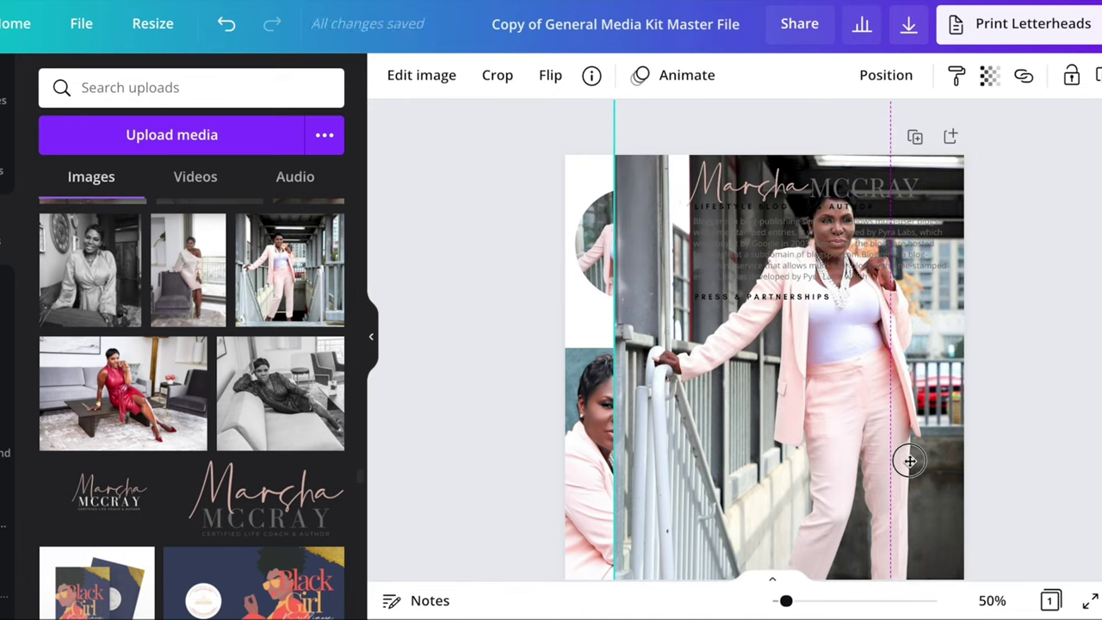
Apply the black-and-white Street filter to the stairs photo
left_click(436, 76)
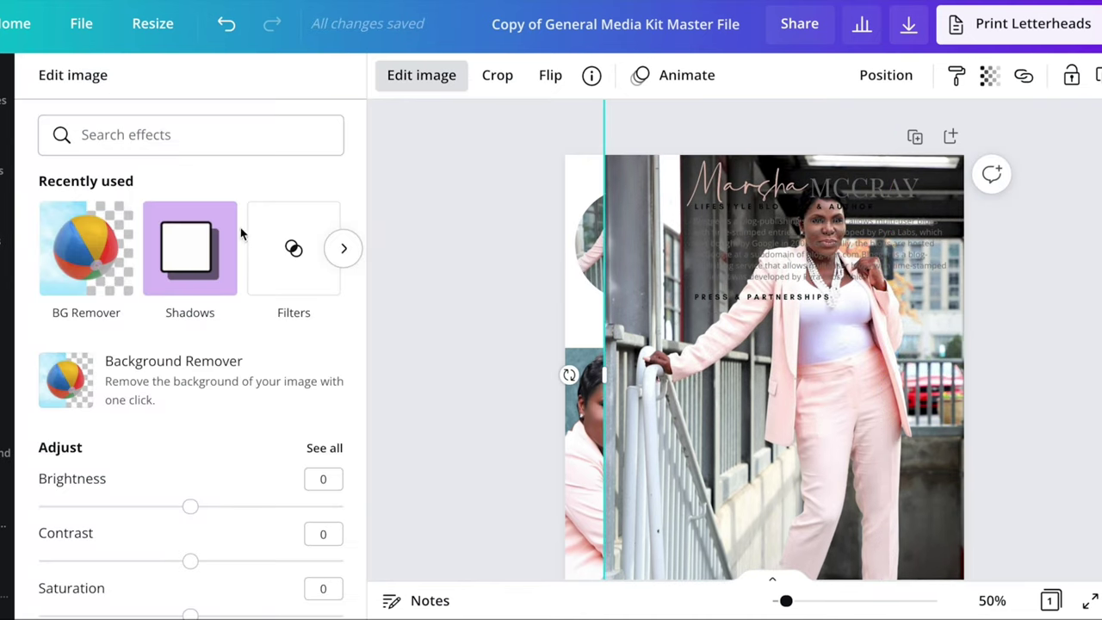
left_click(290, 248)
scroll(258, 351, "down", 2)
scroll(258, 351, "down", 5)
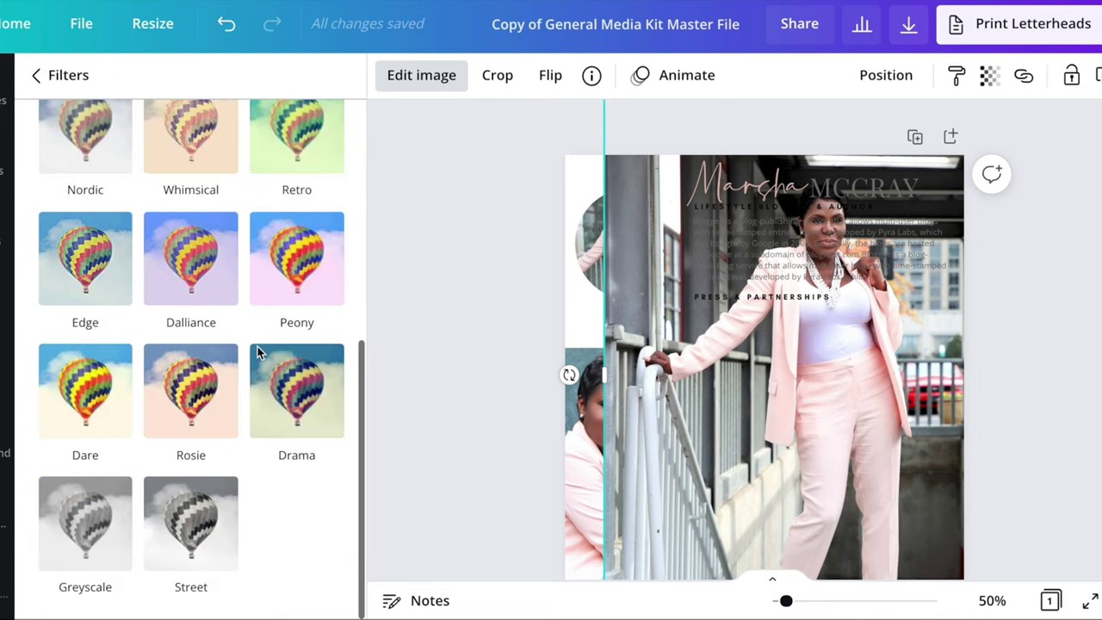
left_click(185, 521)
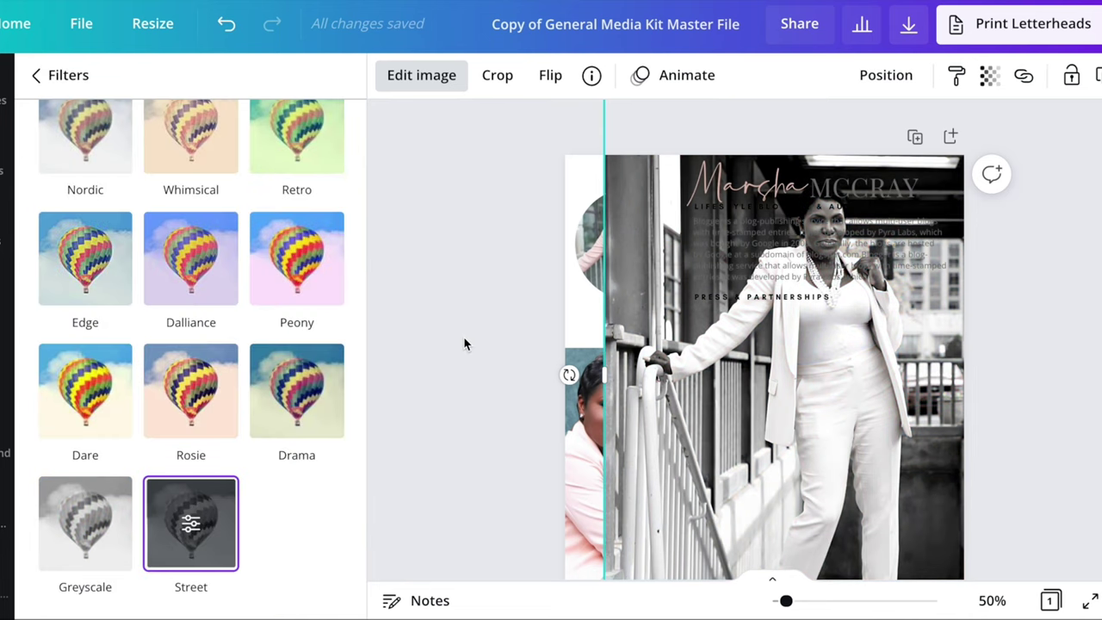
left_click(987, 75)
Lower the stairs photo's transparency and widen it across the page
left_click_drag(920, 138, 826, 142)
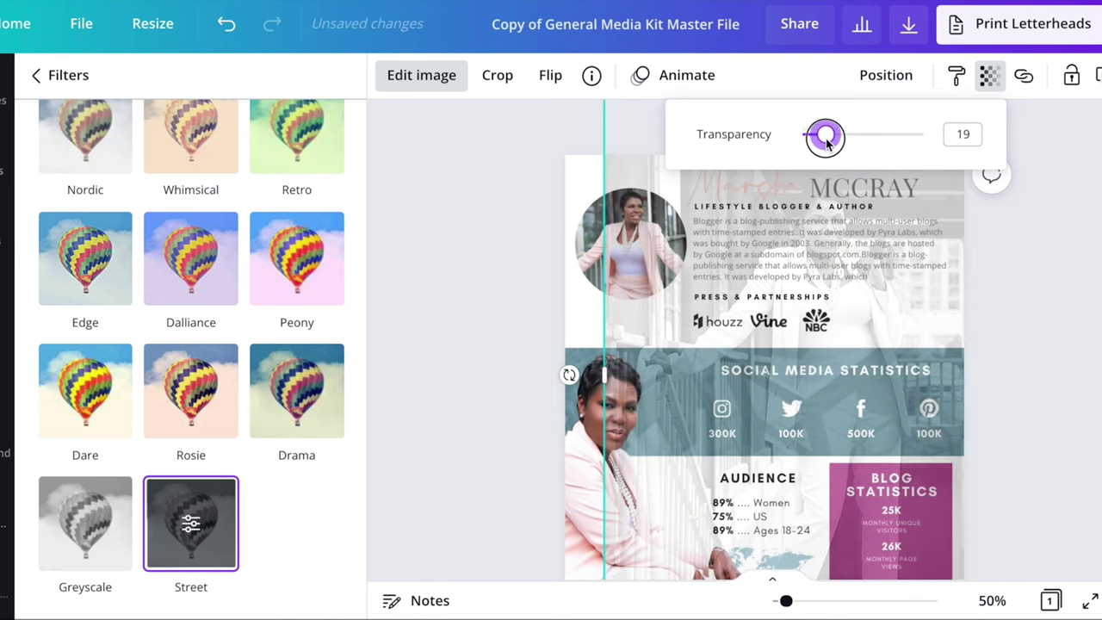
left_click(942, 365)
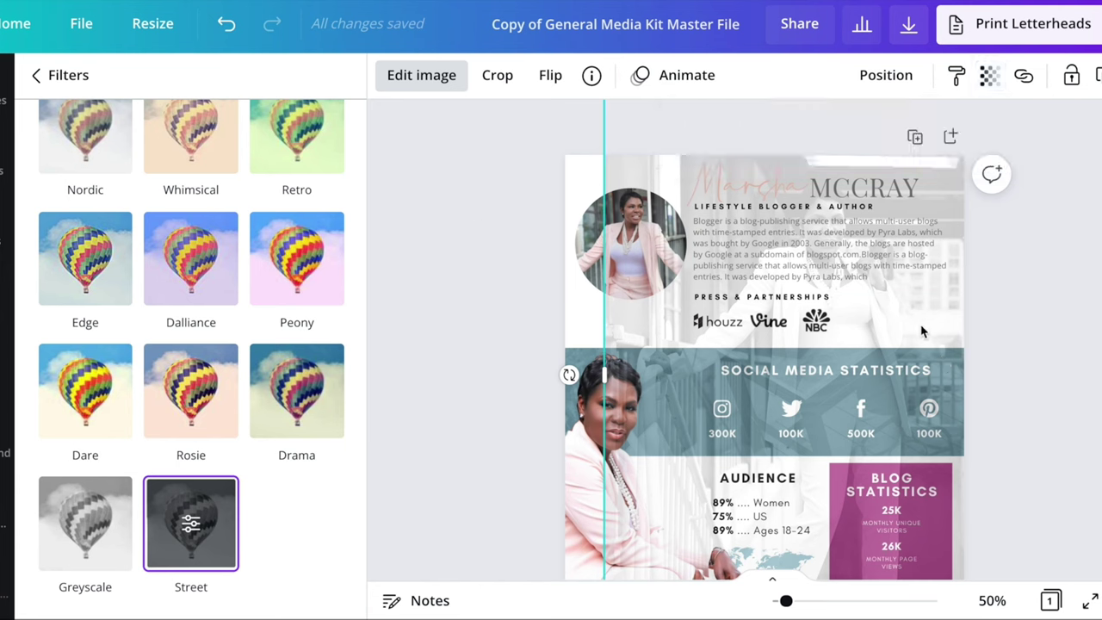
left_click_drag(940, 323, 976, 253)
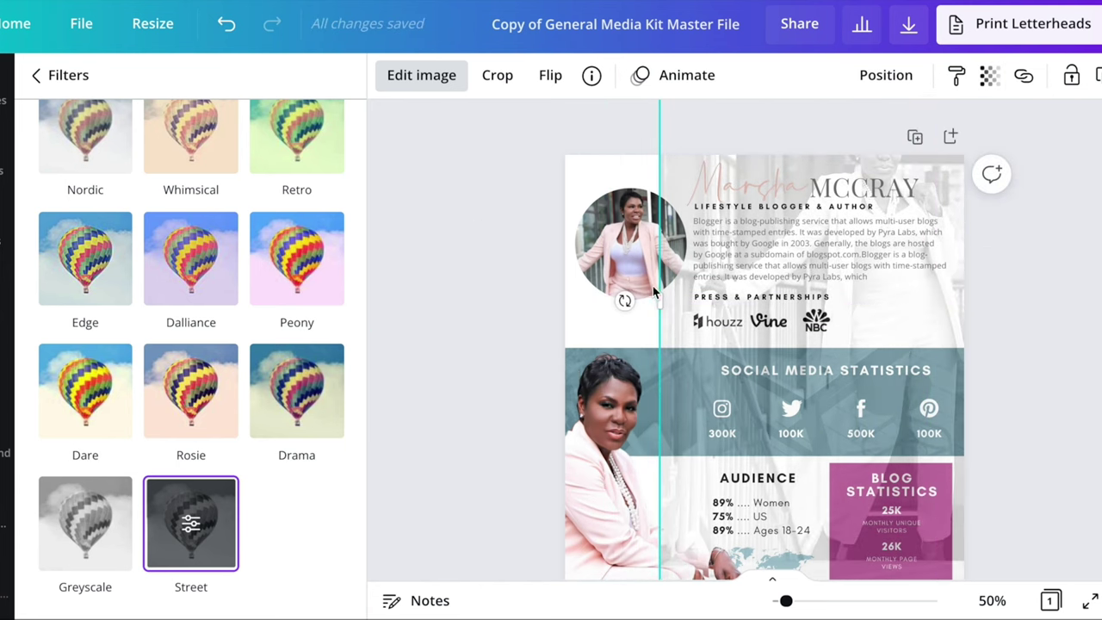
left_click_drag(658, 308, 478, 303)
left_click_drag(904, 319, 1047, 405)
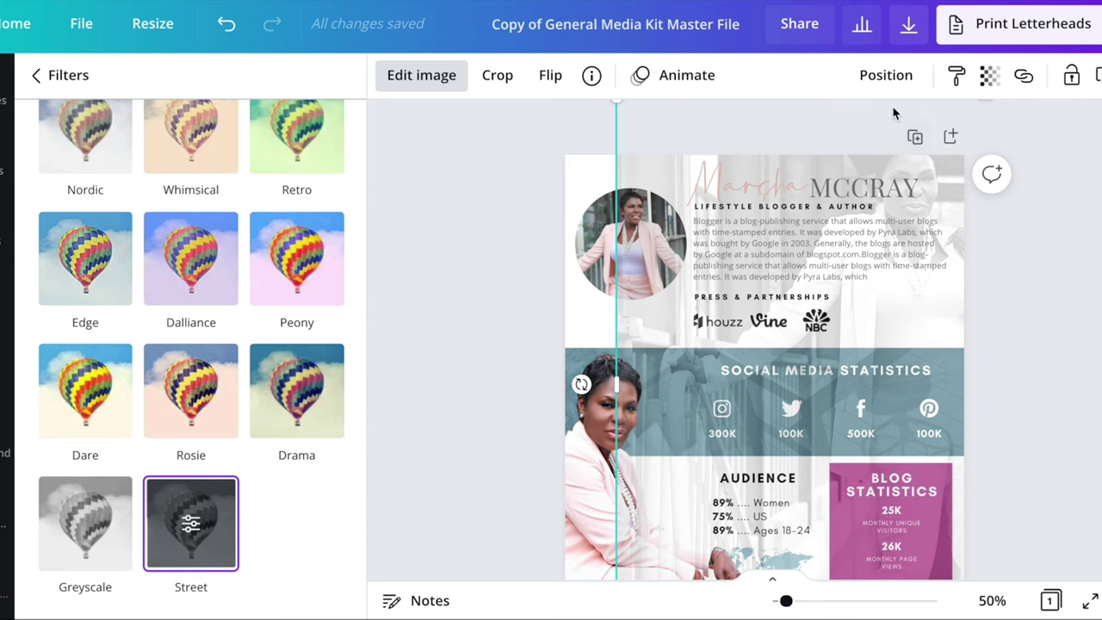
Send the stairs photo to the back and enlarge it toward the page's bottom-left
left_click(889, 76)
left_click(810, 175)
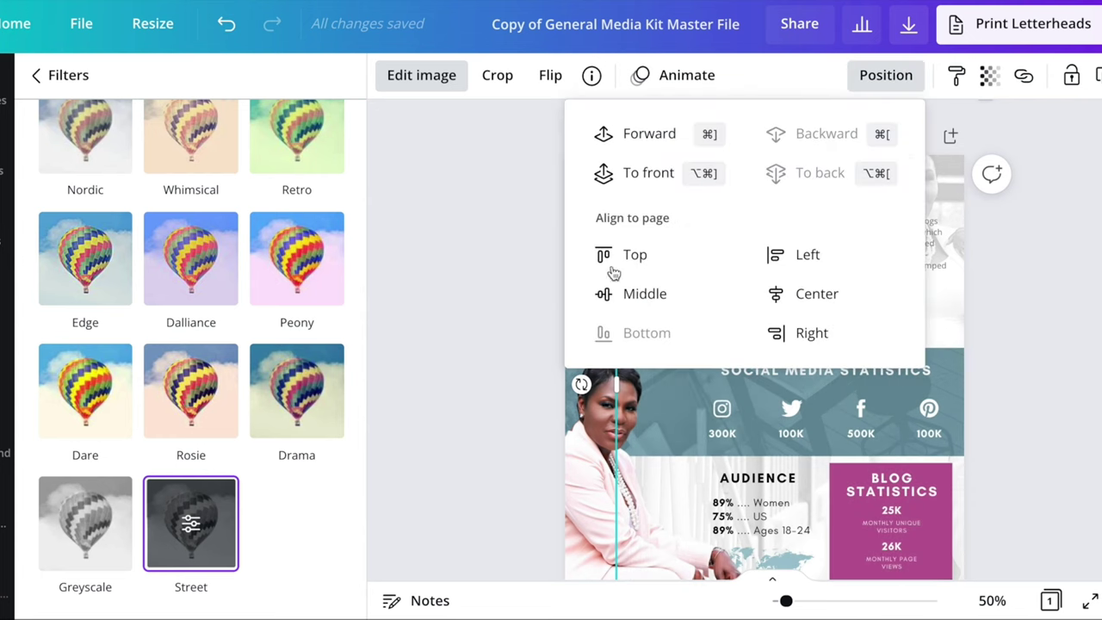
left_click(445, 405)
scroll(444, 407, "down", 3)
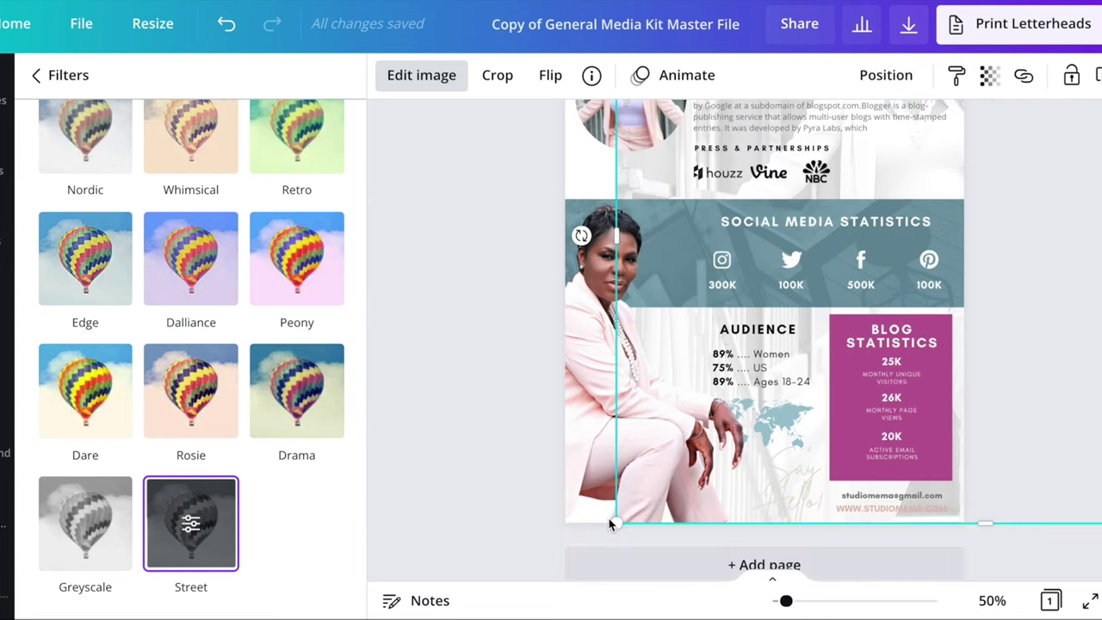
left_click_drag(615, 527, 482, 585)
scroll(479, 327, "up", 1)
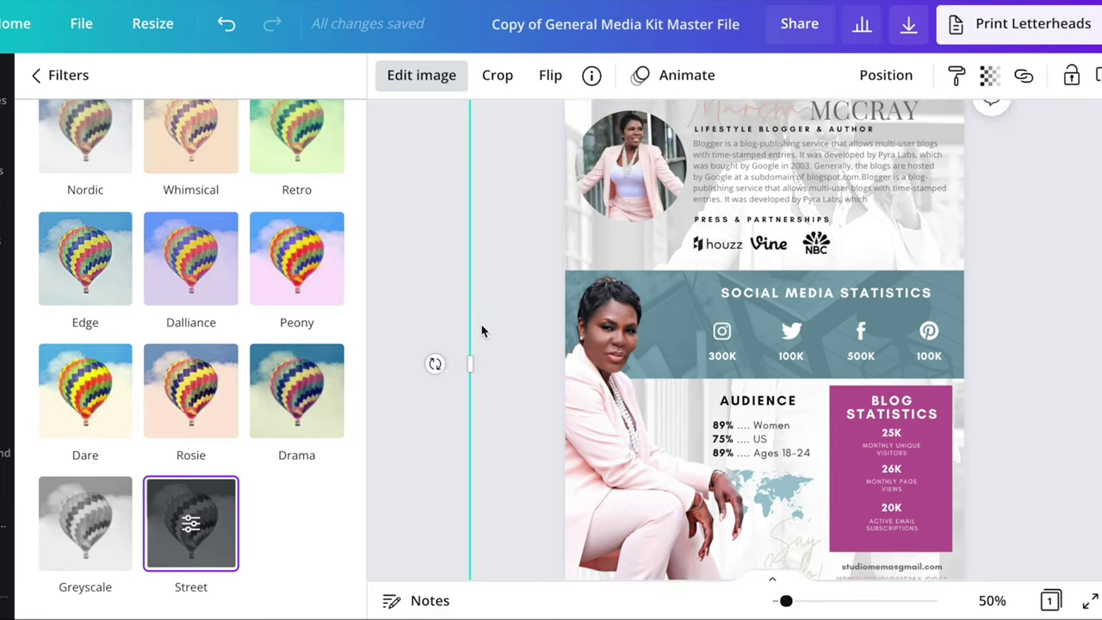
double_click(480, 327)
left_click(411, 75)
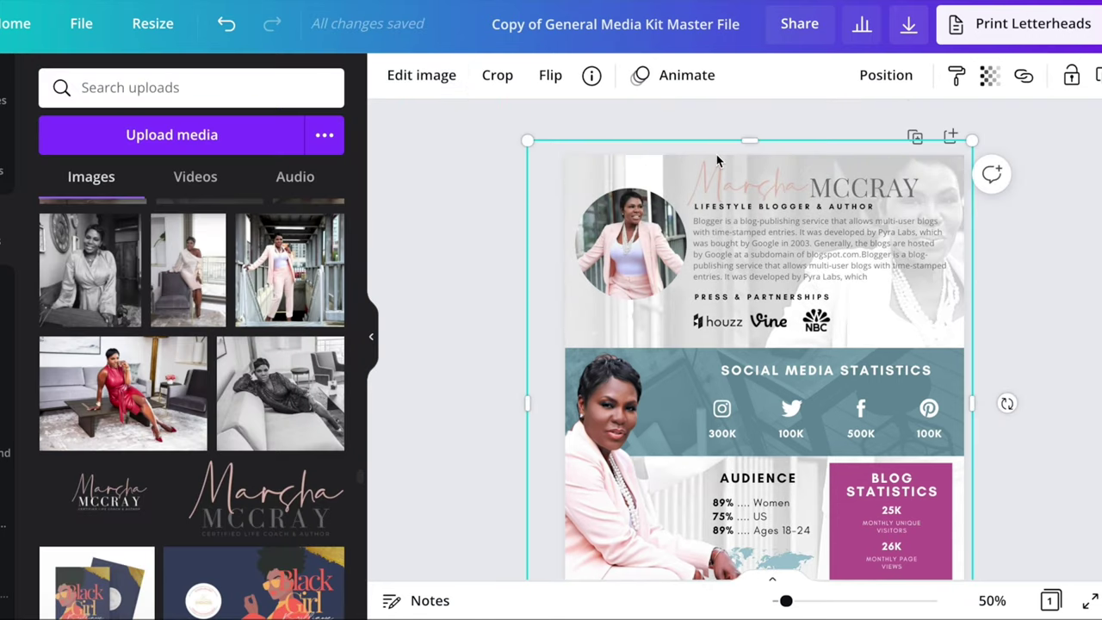
Fade the background stairs photo to transparency 9
left_click(987, 77)
left_click_drag(821, 136, 814, 150)
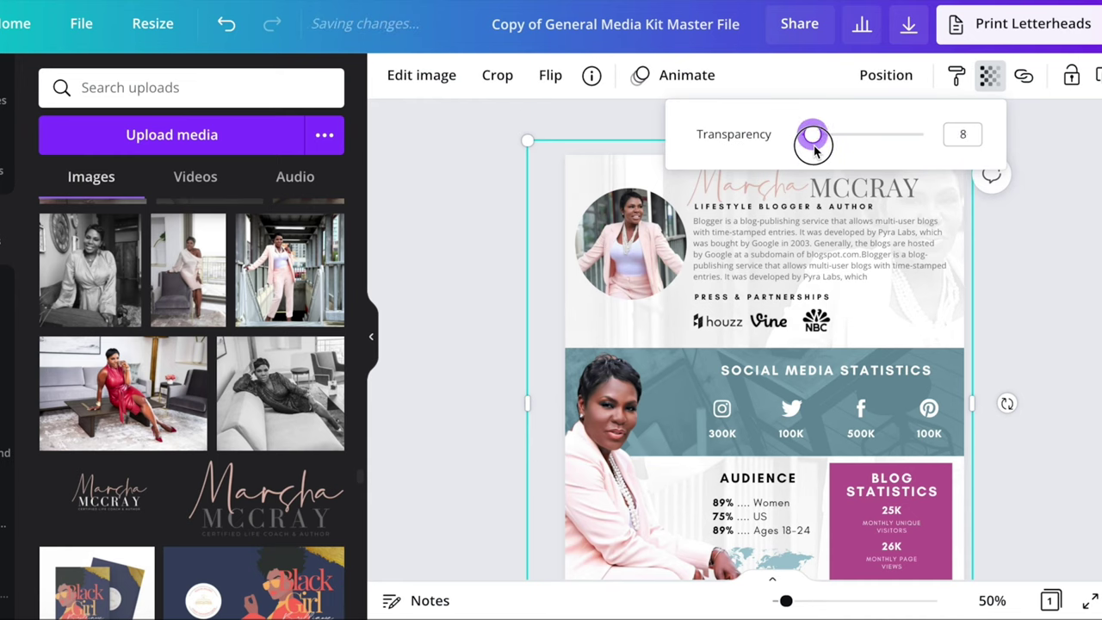
left_click(1050, 276)
left_click(1050, 338)
scroll(1049, 339, "down", 2)
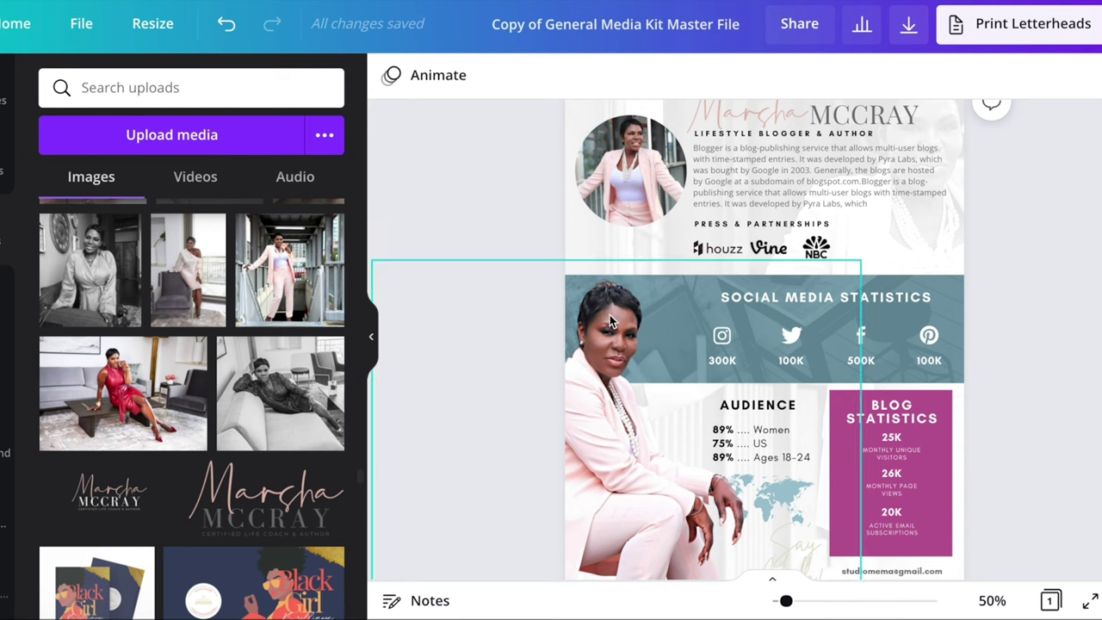
Narrow the Social Media Statistics band by dragging its left edge inward
left_click(925, 277)
left_click(390, 75)
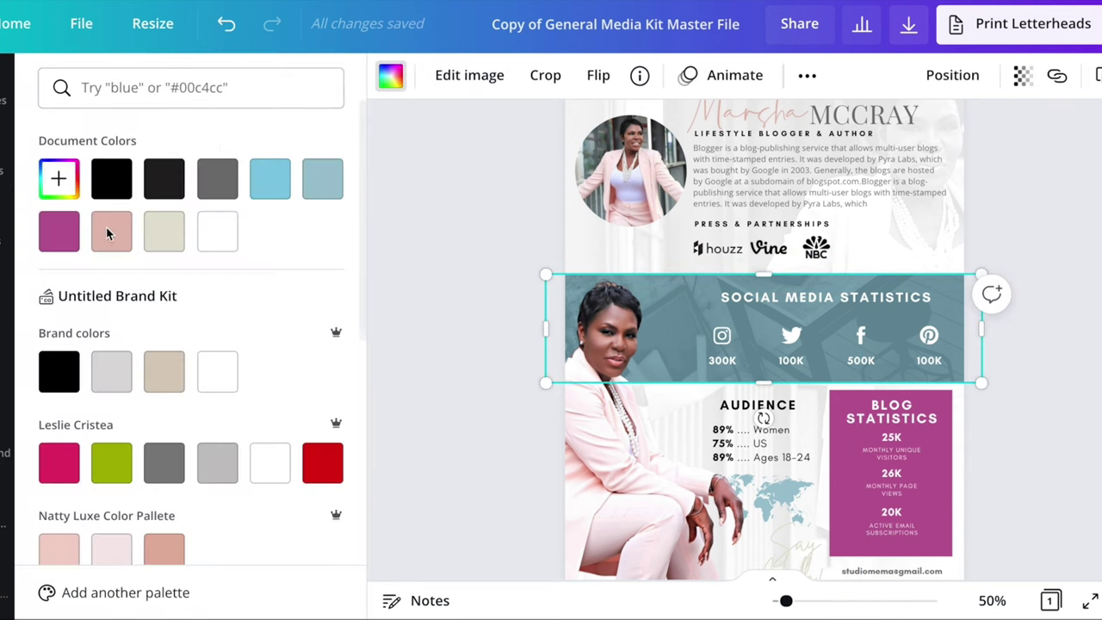
key("ctrl+z")
left_click_drag(544, 340, 512, 367)
left_click_drag(530, 355, 628, 338)
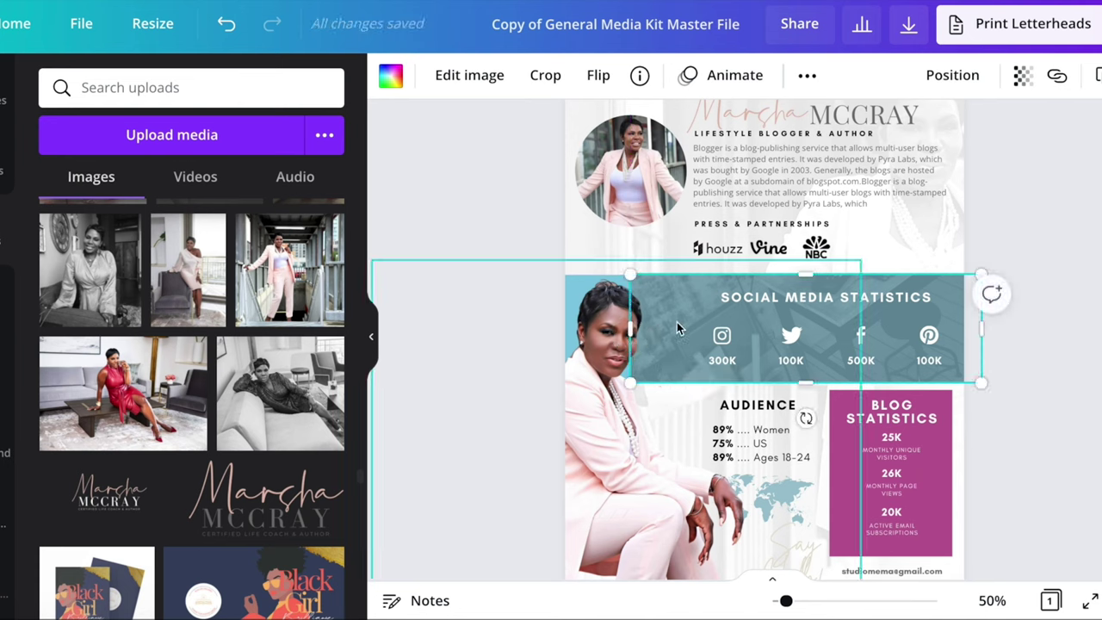
Trim the seated woman's photo narrower from the right, leaving a thin strip at the left edge
left_click(677, 327)
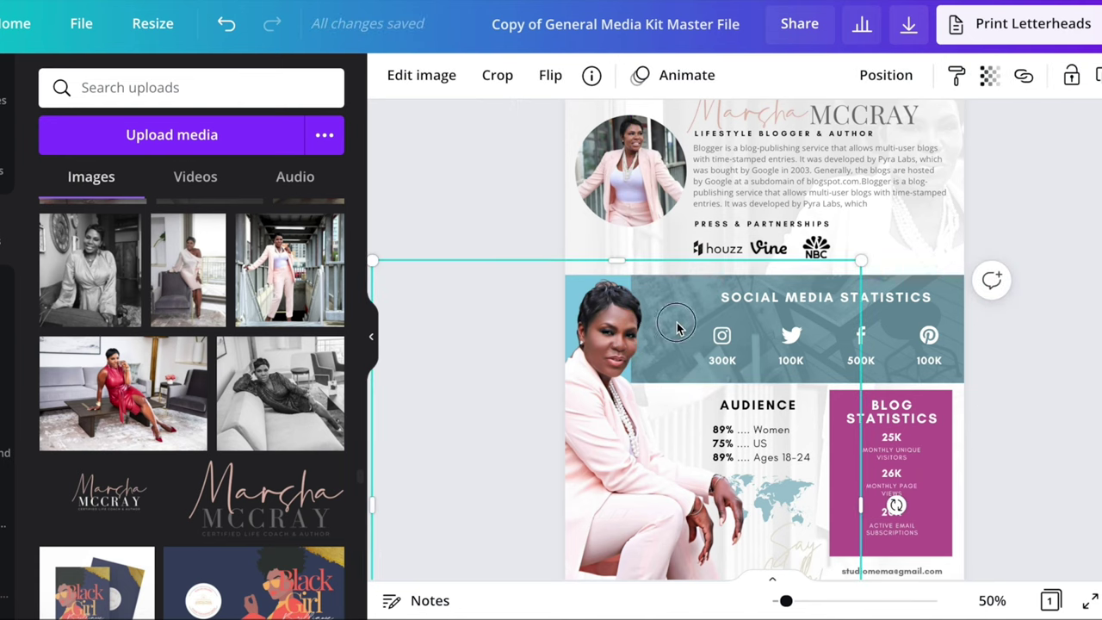
left_click(953, 280)
mouse_move(980, 275)
left_mouse_down()
mouse_move(978, 244)
mouse_move(968, 287)
left_mouse_up()
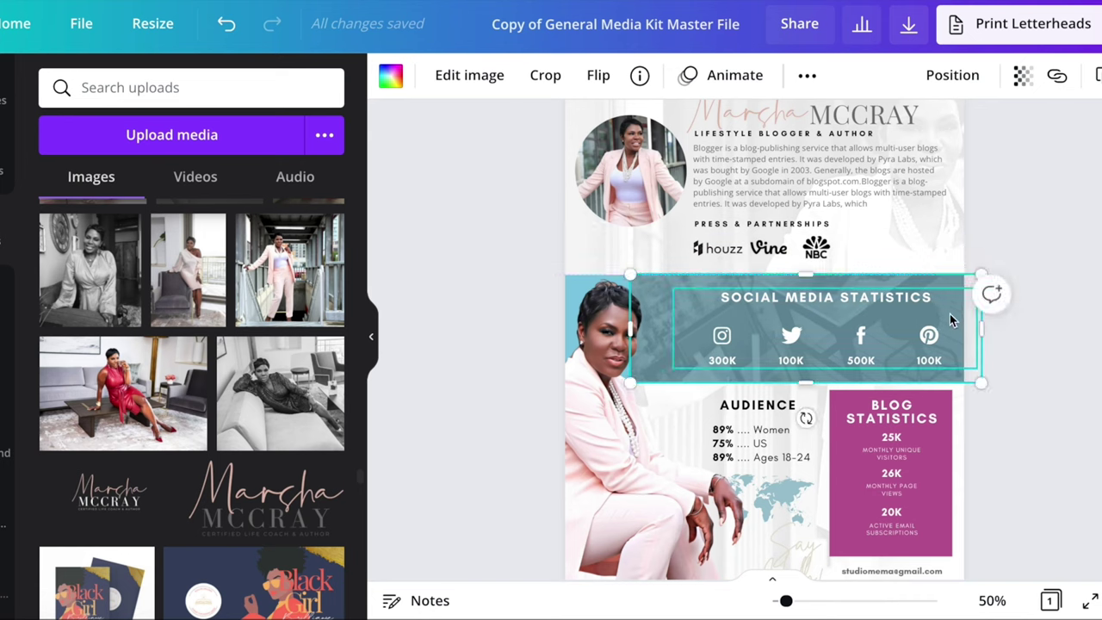
mouse_move(954, 276)
left_mouse_down()
mouse_move(946, 248)
mouse_move(948, 285)
left_mouse_up()
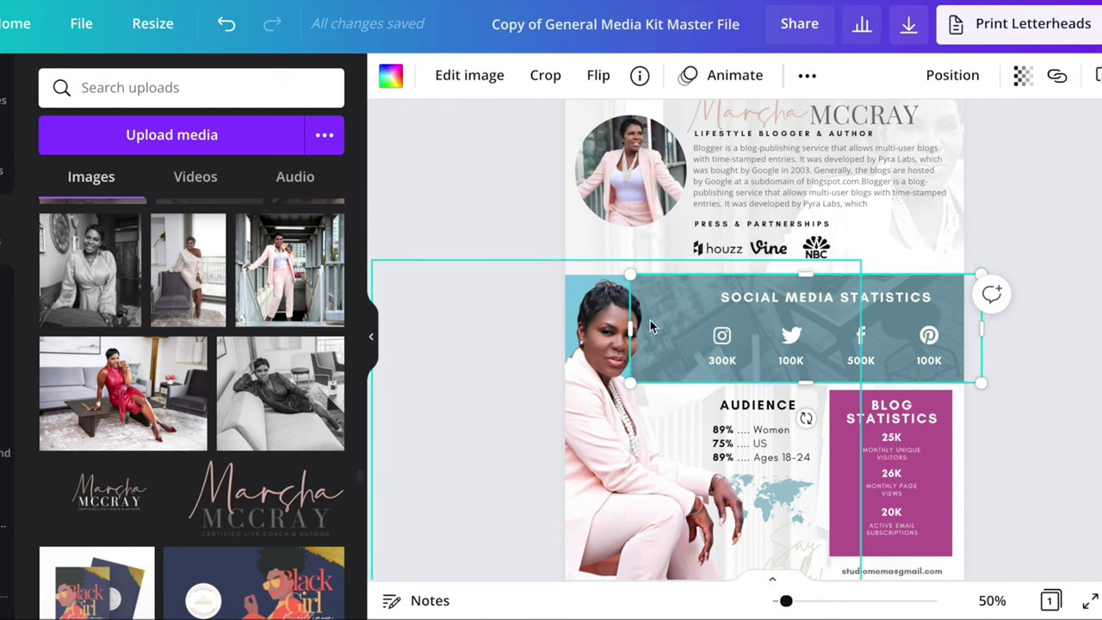
left_click(612, 353)
left_click_drag(859, 507, 590, 473)
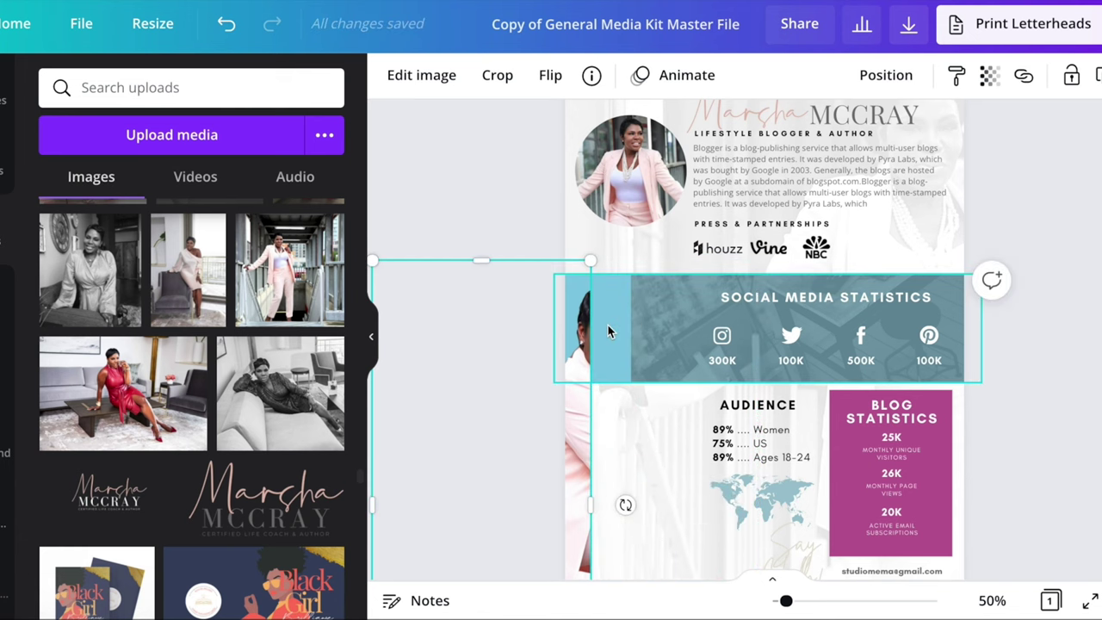
Make the Social Media Statistics panel the pink document colour and move it one layer backward
left_click(608, 331)
left_click(391, 76)
left_click(111, 231)
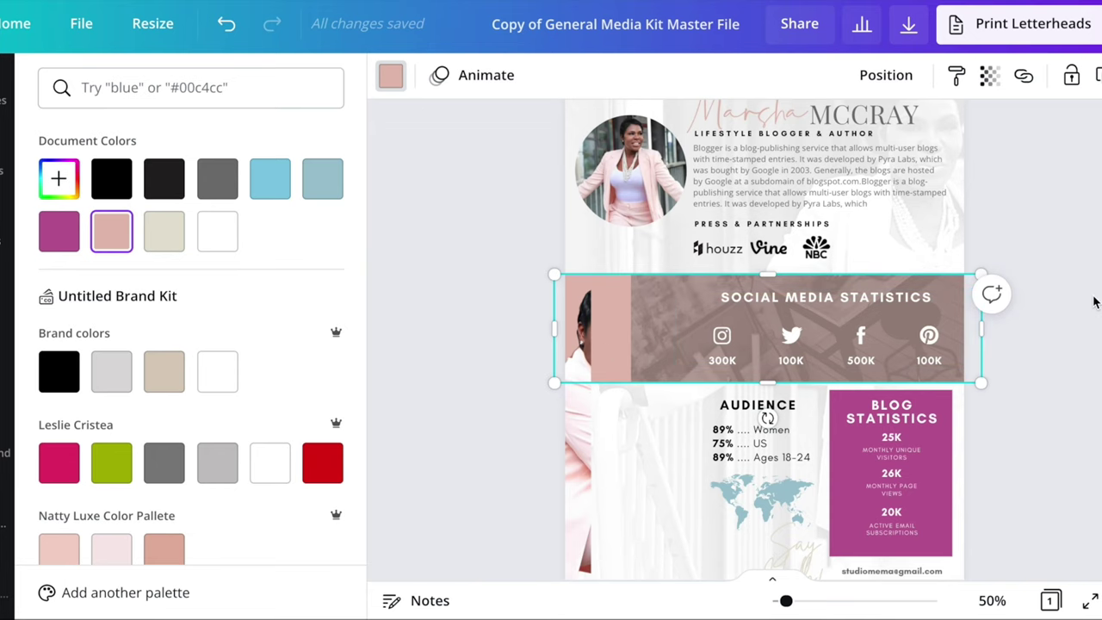
key("Escape")
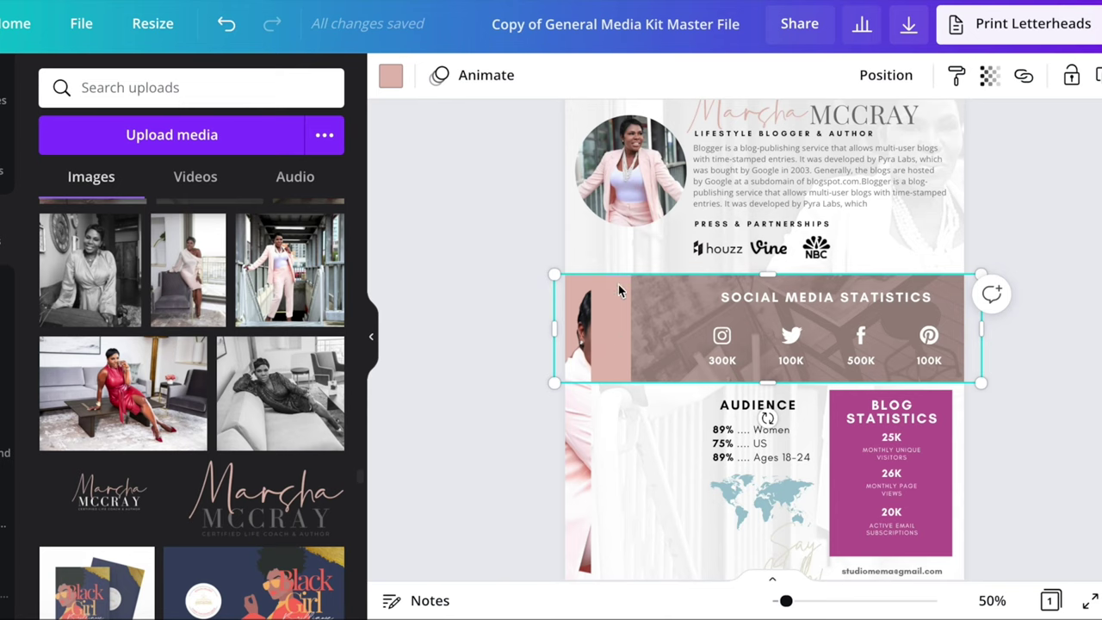
left_click(890, 76)
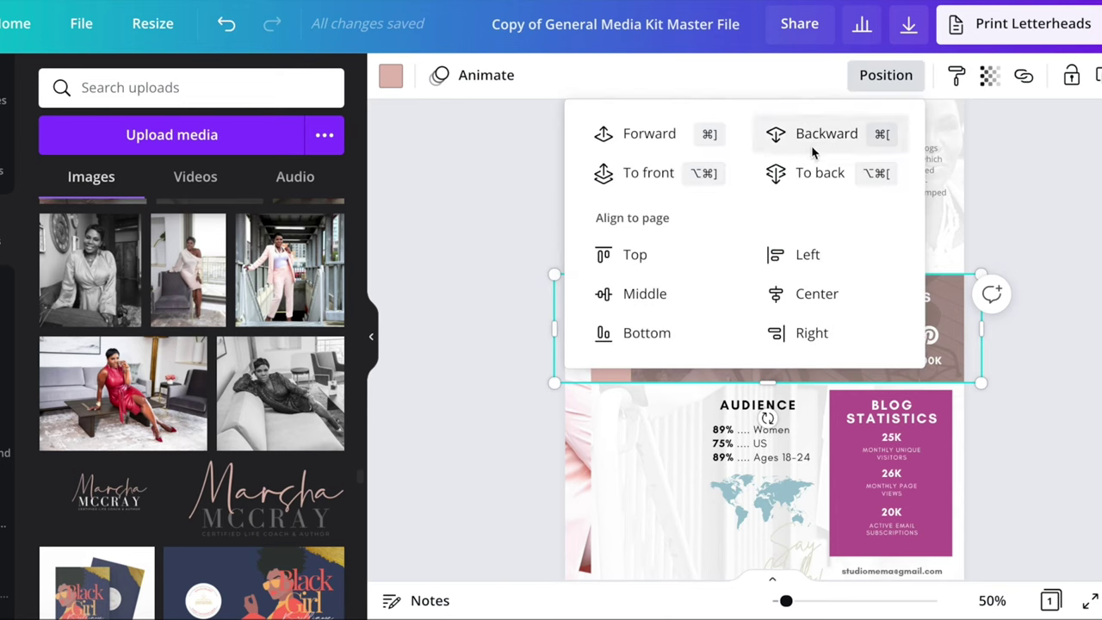
left_click(802, 135)
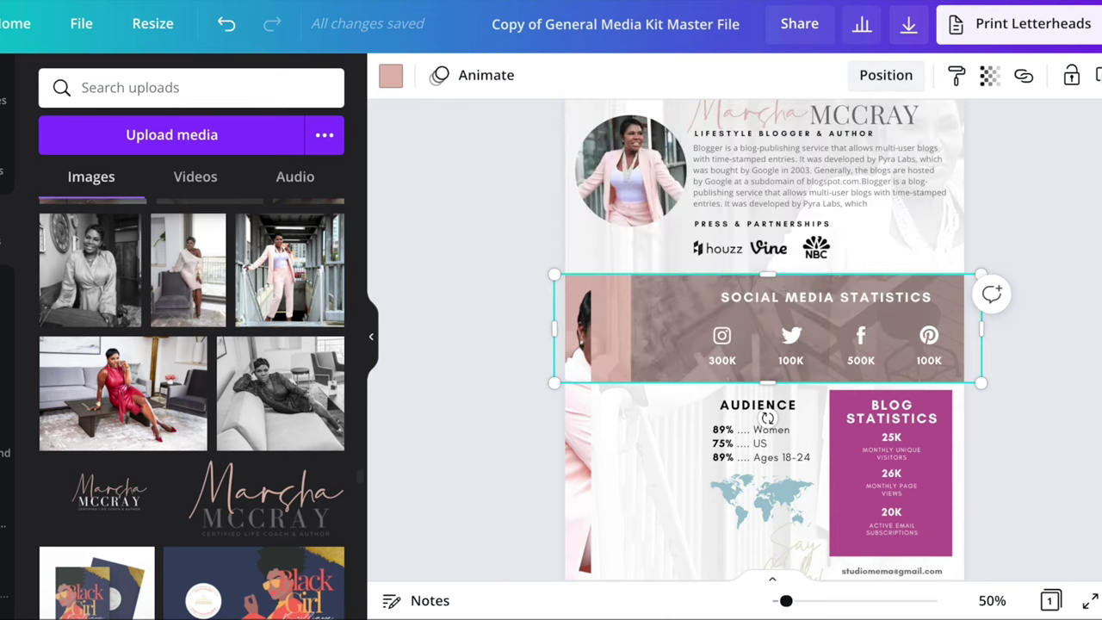
Widen the panel back to the page's left edge and stretch the woman's photo wider again
left_click(656, 346)
left_click_drag(630, 330, 537, 350)
left_click(581, 435)
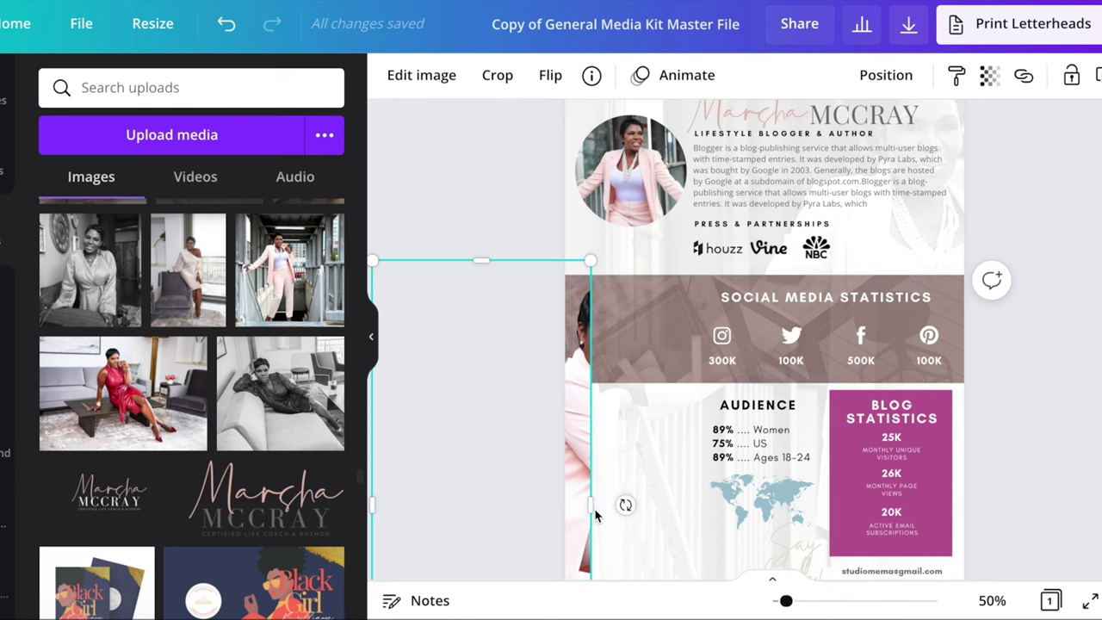
left_click_drag(589, 510, 766, 492)
scroll(797, 504, "down", 2)
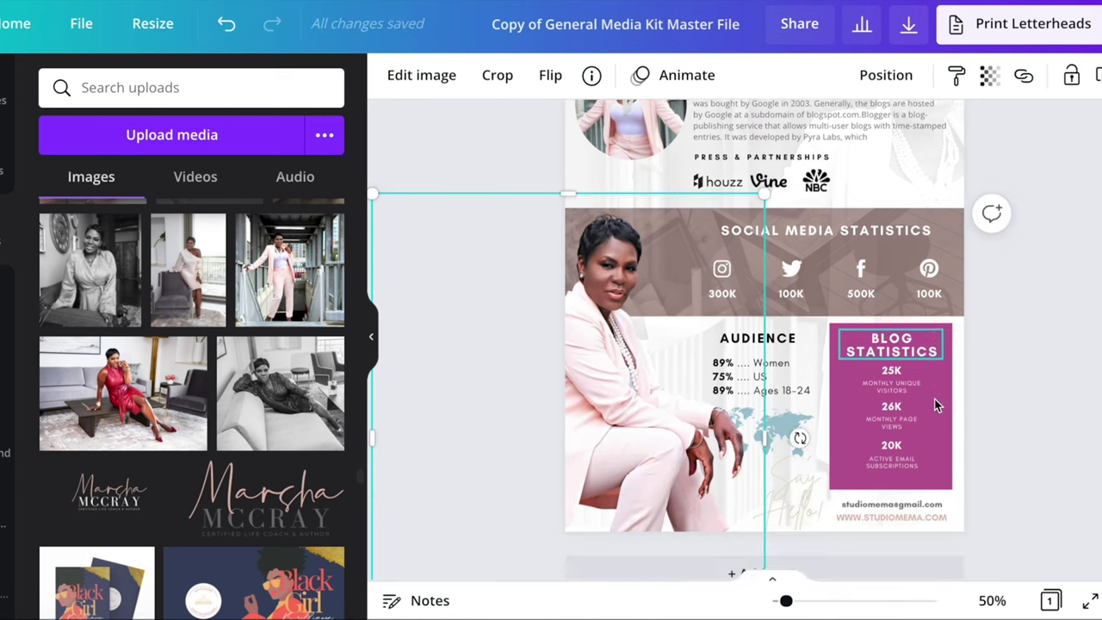
Turn the world map graphic pink
left_click(788, 371)
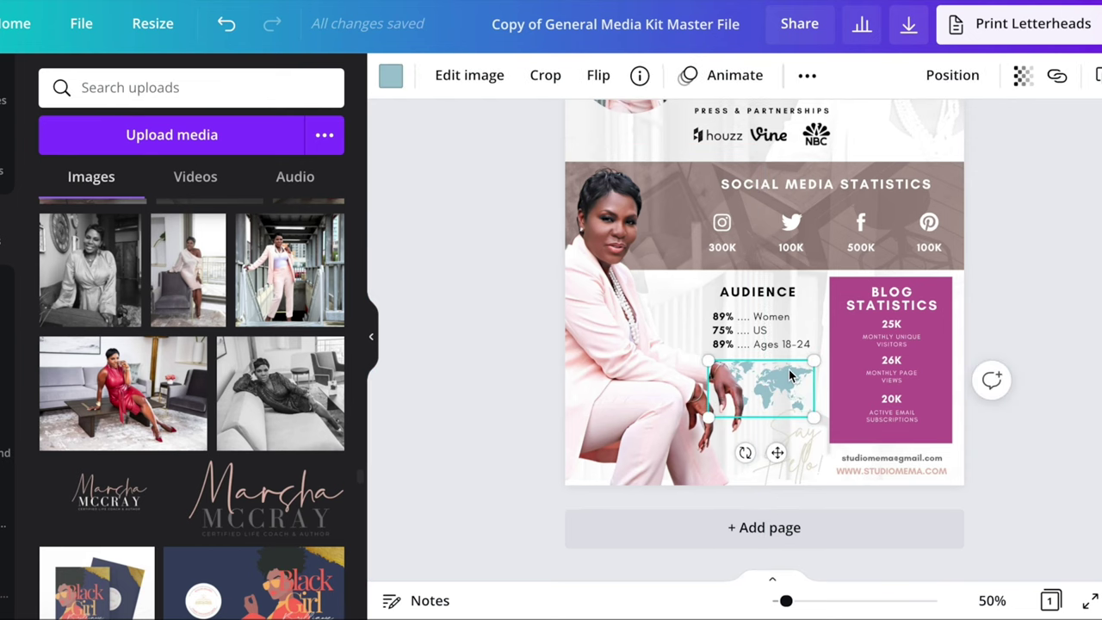
left_click(389, 75)
left_click(56, 232)
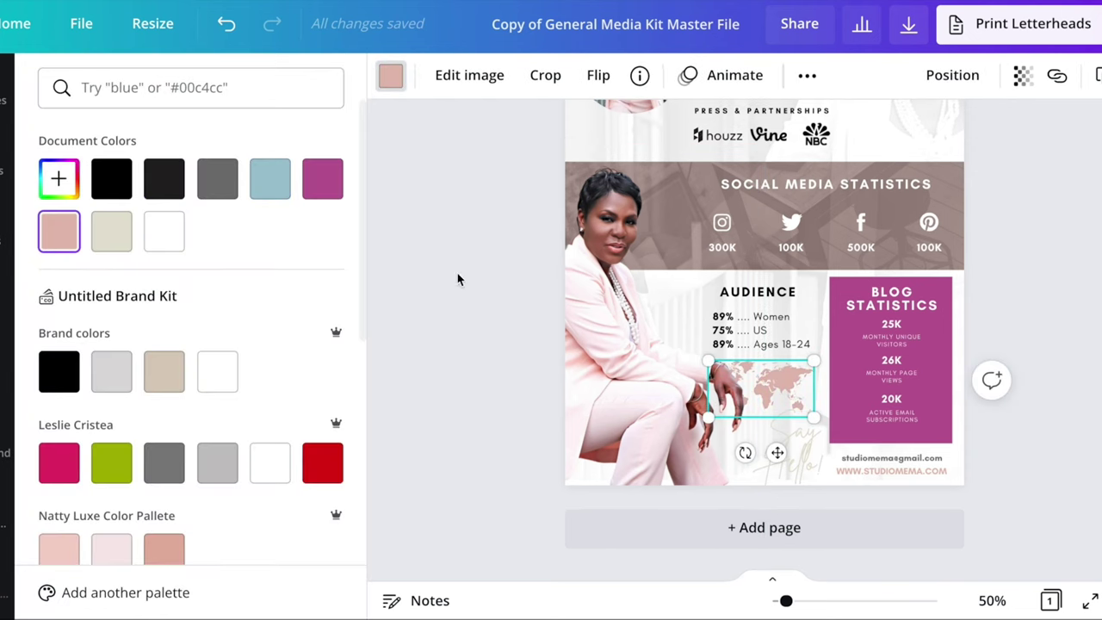
Give the Blog Statistics box the same dusty pink document colour
left_click(835, 291)
left_click(60, 232)
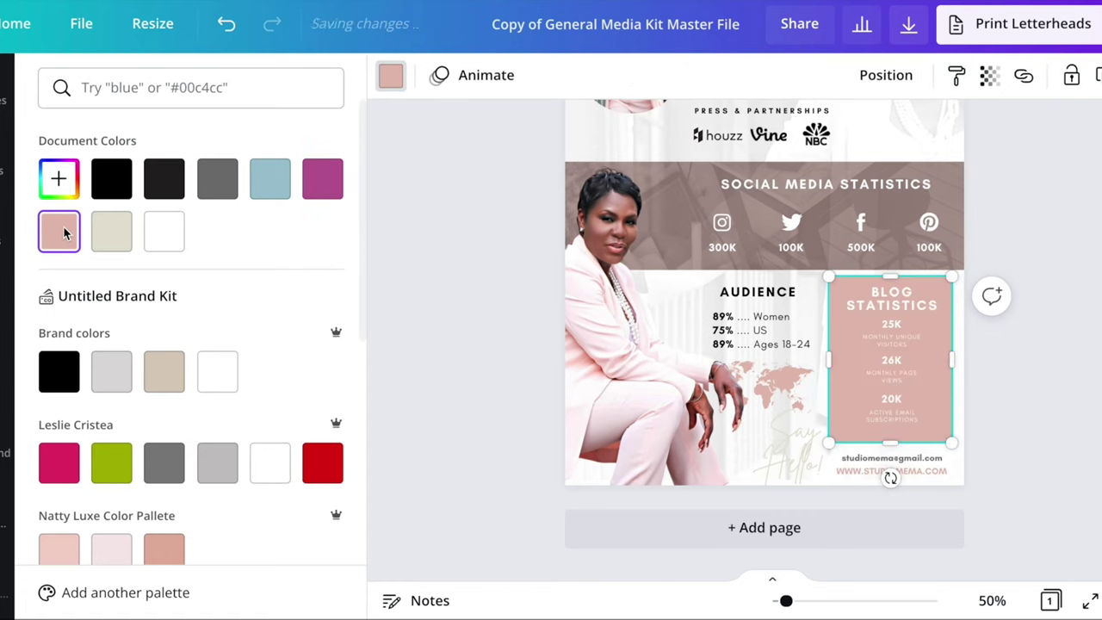
left_click(217, 191)
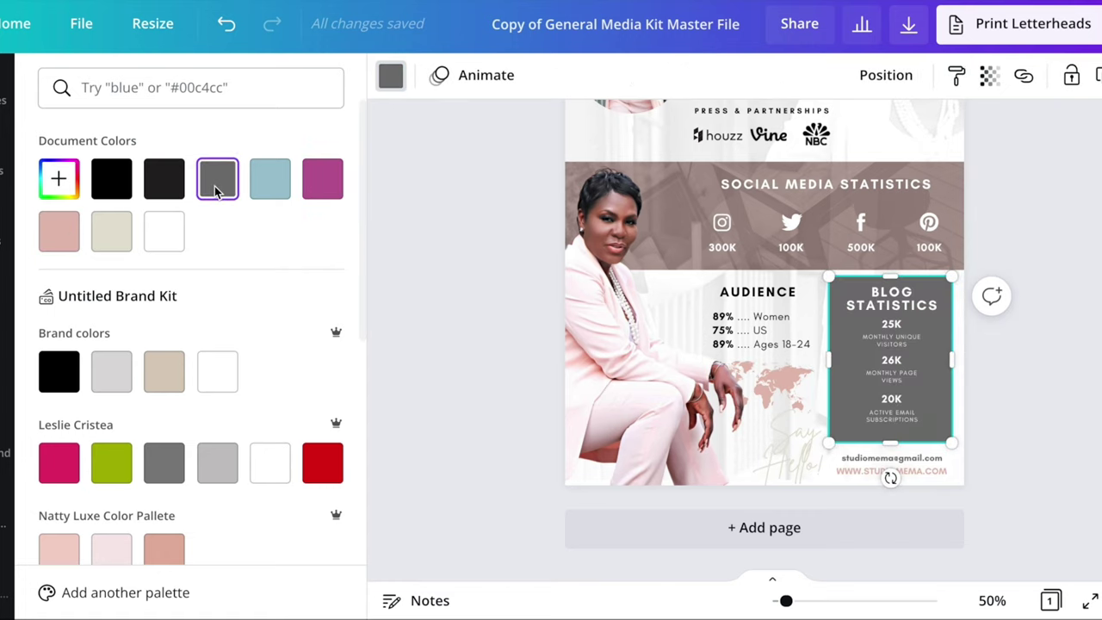
left_click(64, 241)
scroll(383, 239, "up", 3)
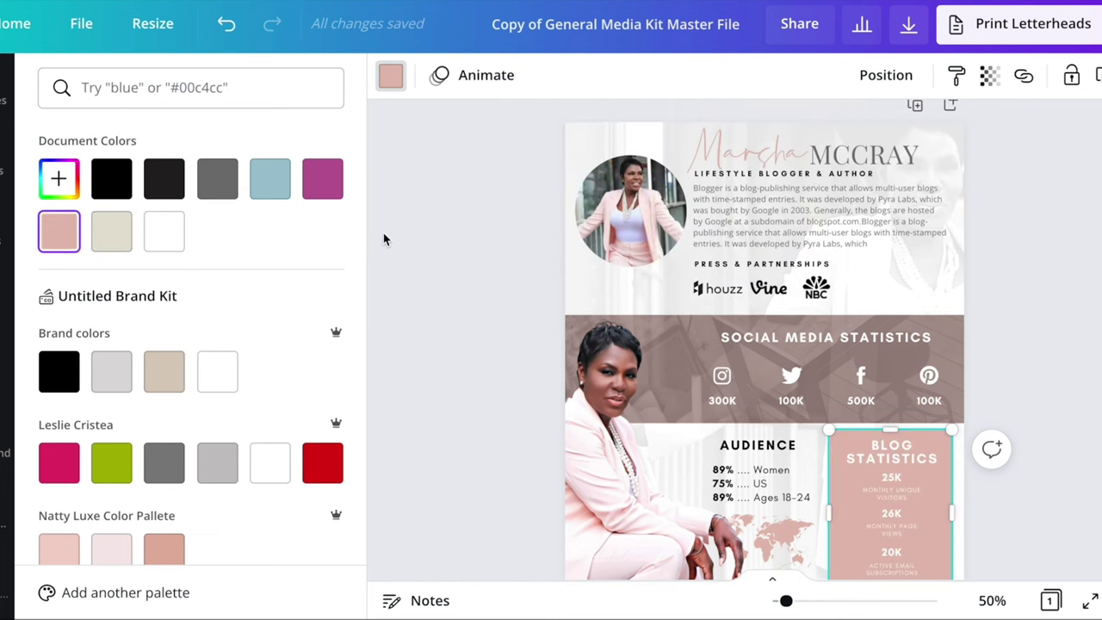
scroll(253, 239, "down", 2)
scroll(254, 240, "down", 5)
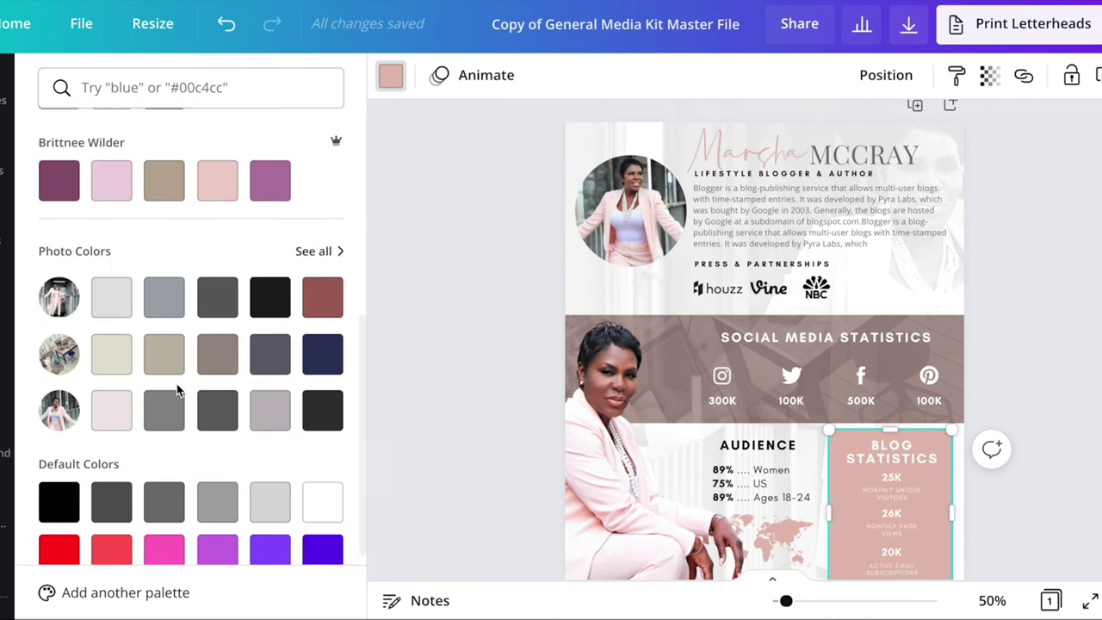
left_click(329, 256)
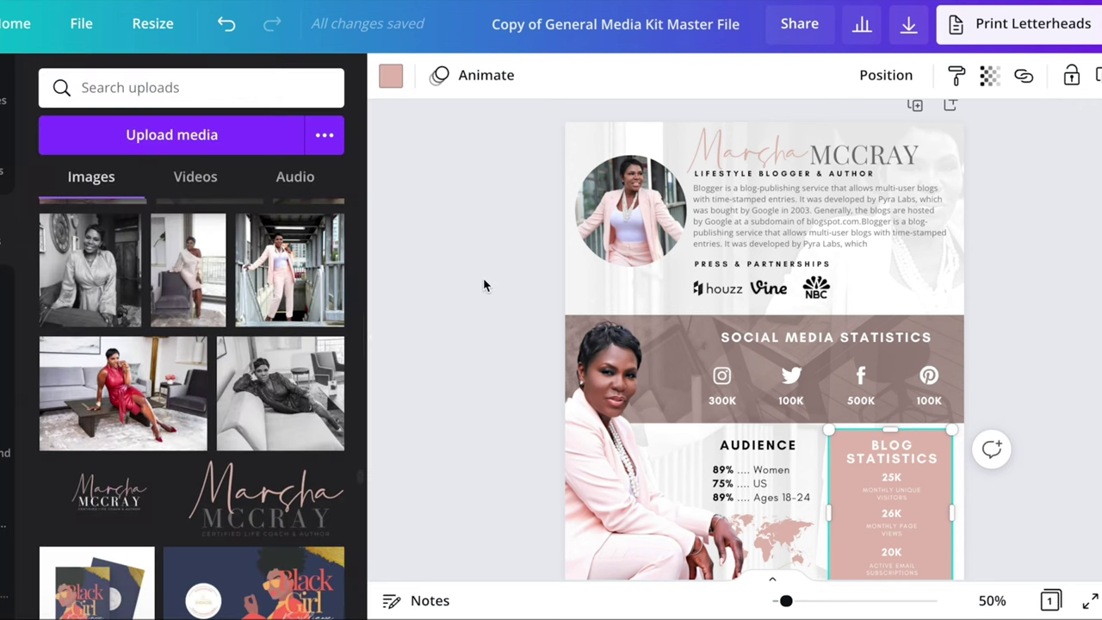
scroll(483, 286, "down", 3)
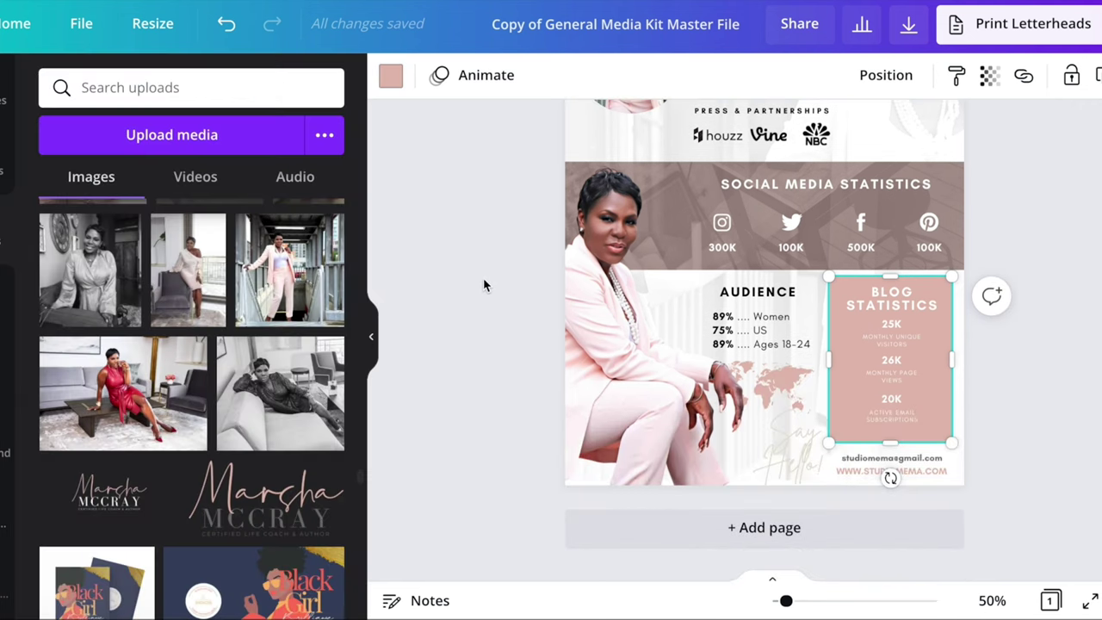
left_click(504, 386)
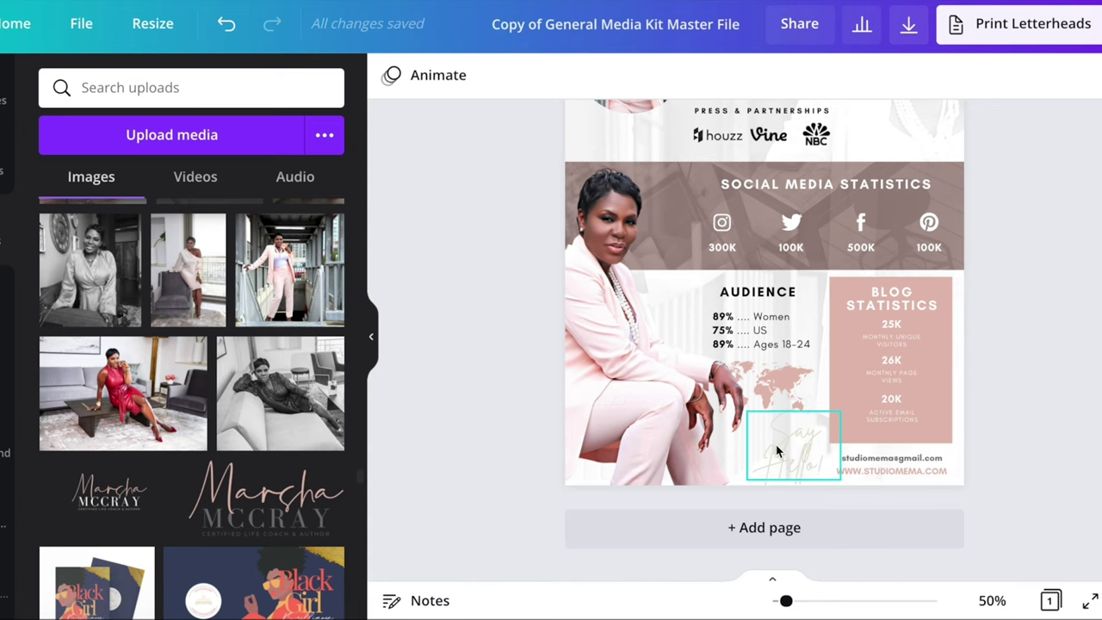
left_click(806, 444)
left_click(687, 75)
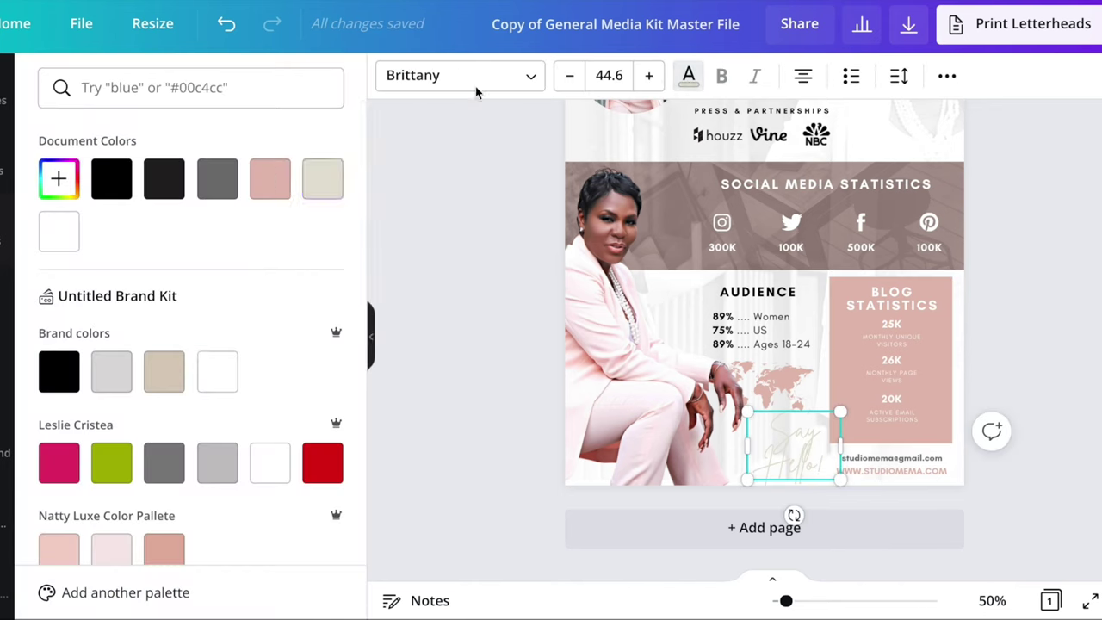
Recolour the Say Hello script text dark grey
left_click(217, 178)
left_click(504, 382)
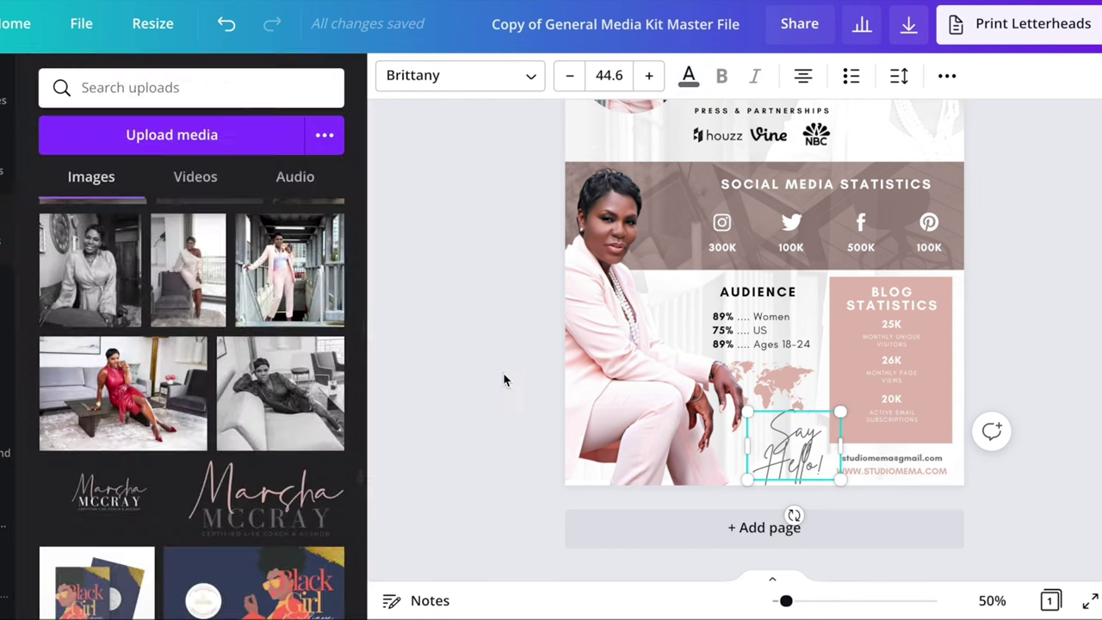
left_click(895, 470)
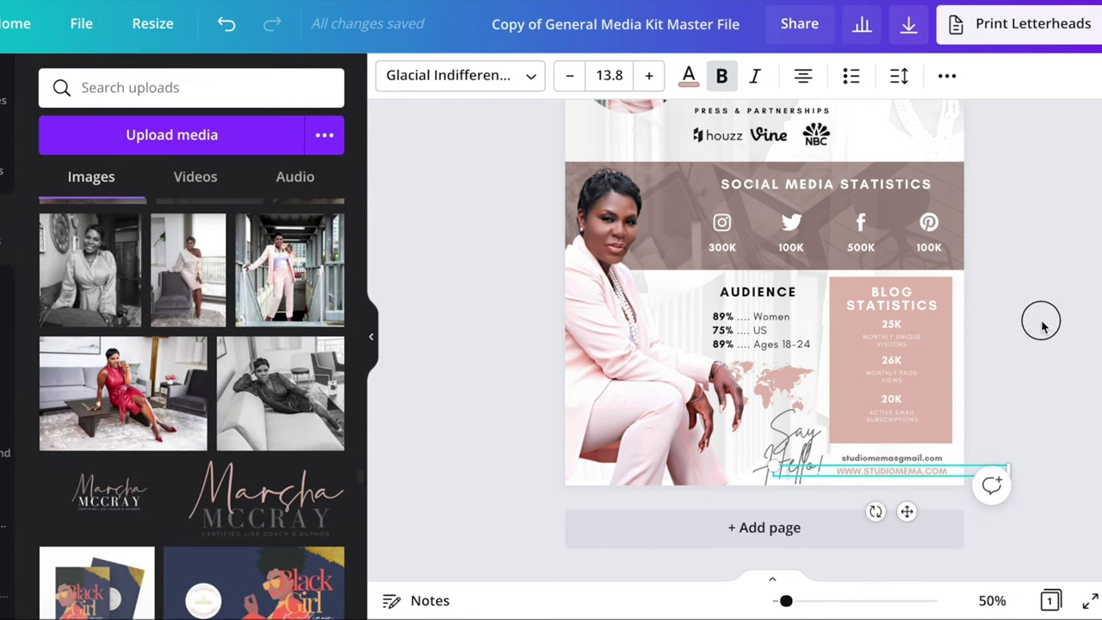
left_click(1041, 324)
Review the page, selecting the woman's photo, Say Hello text and statistics band in turn
scroll(1041, 323, "up", 3)
scroll(1042, 323, "down", 2)
scroll(1041, 326, "up", 1)
left_click(617, 456)
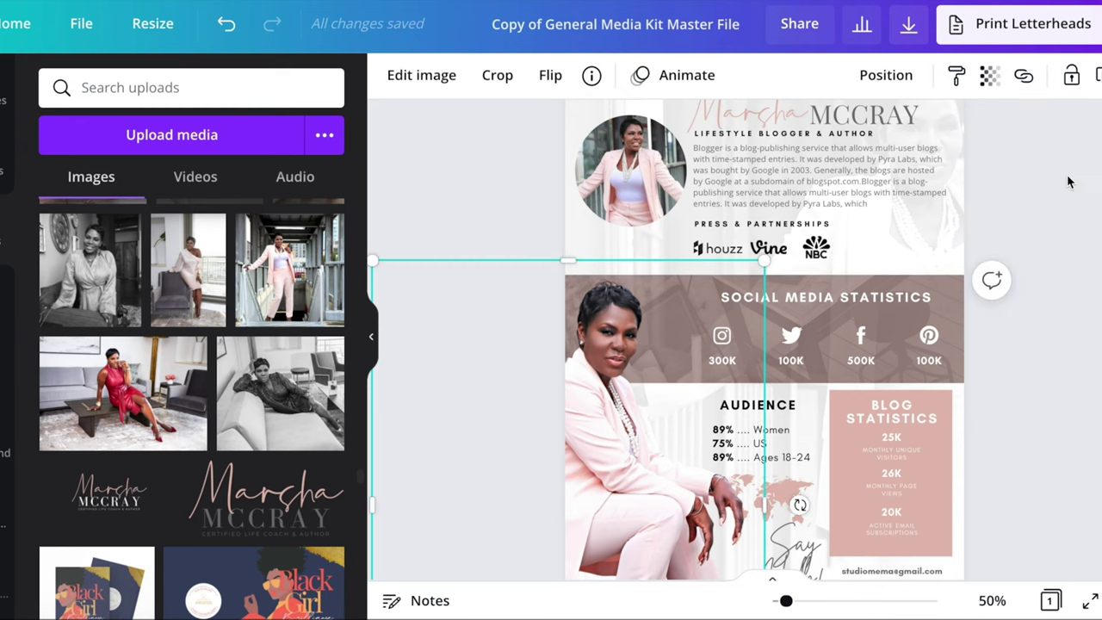
scroll(1067, 179, "up", 1)
scroll(1067, 181, "down", 5)
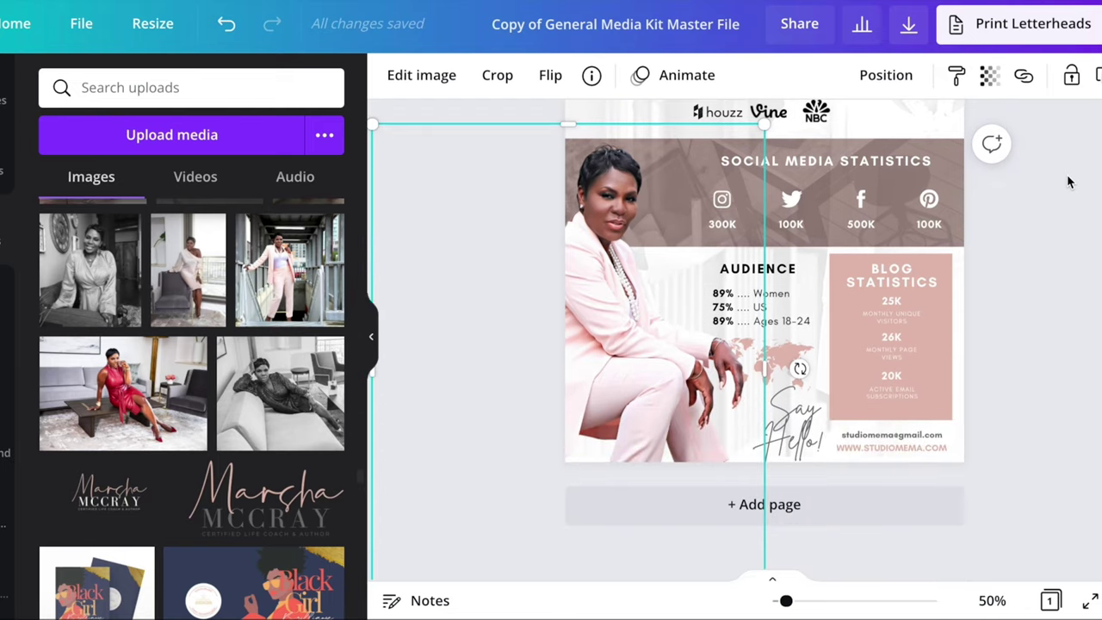
scroll(1067, 180, "down", 1)
left_click(793, 417)
scroll(791, 415, "up", 2)
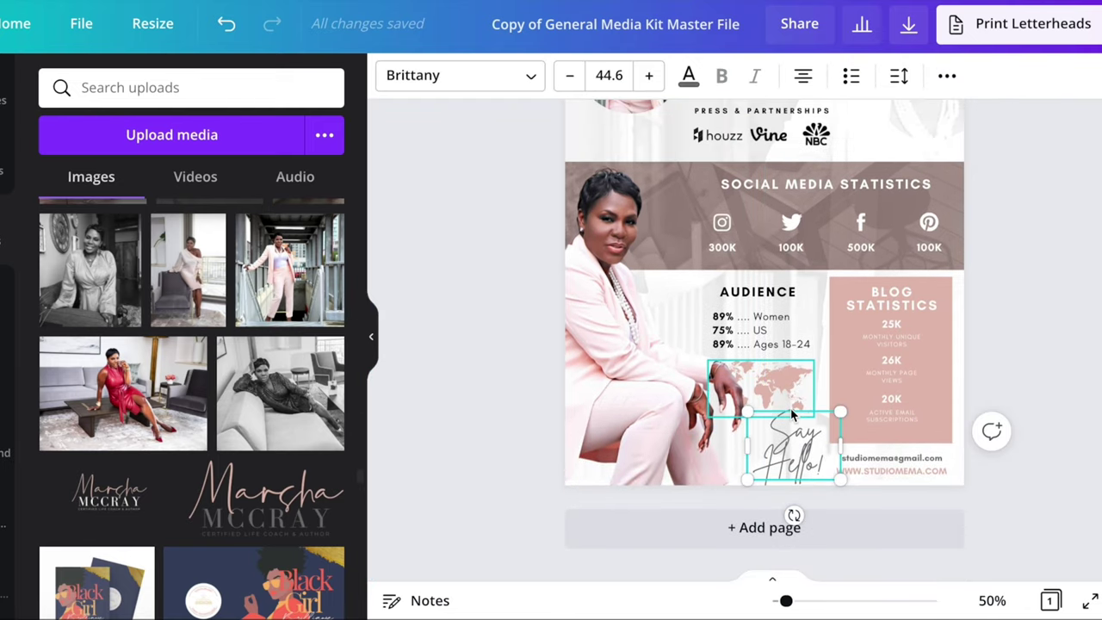
scroll(1067, 281, "up", 3)
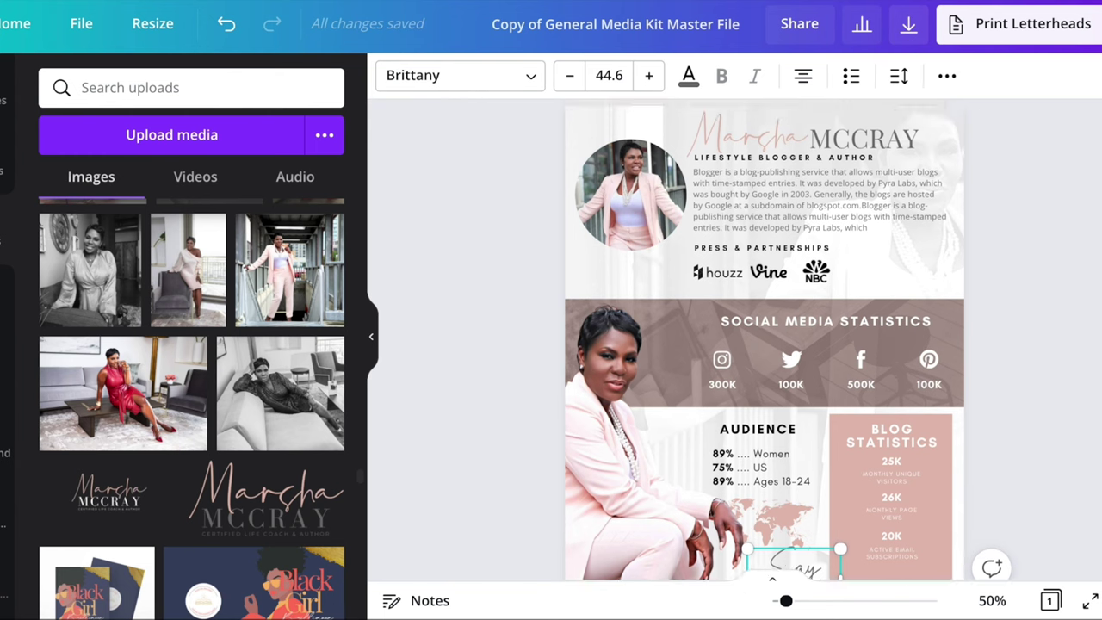
left_click(832, 303)
scroll(832, 173, "down", 3)
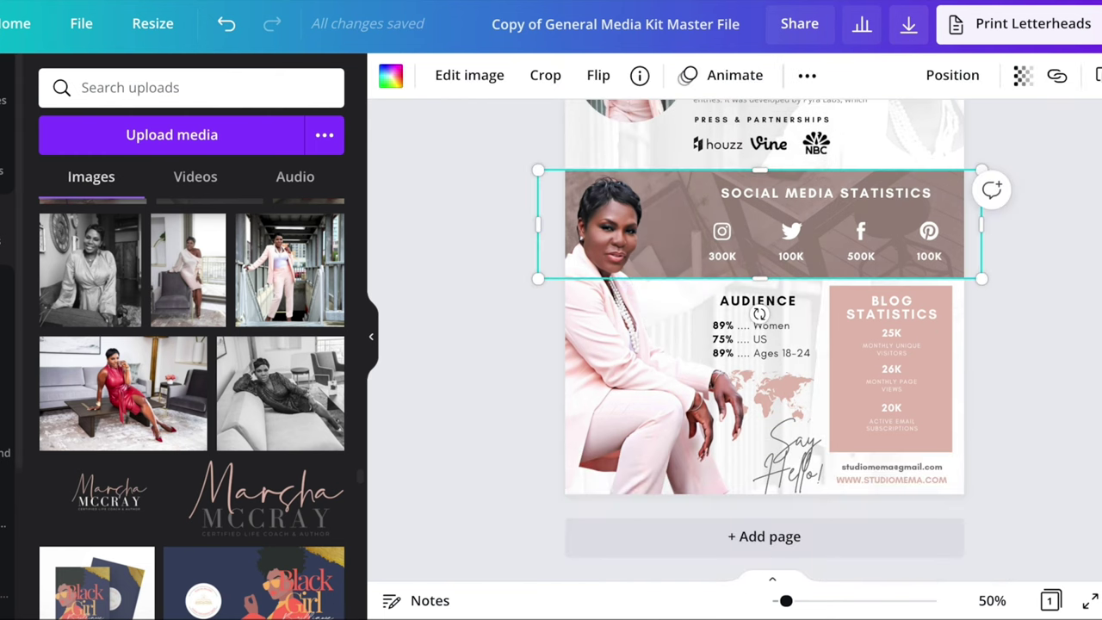
Drop the gold-bowl-on-white-fur flat-lay stock photo into the Social Media Statistics band
left_click(4, 362)
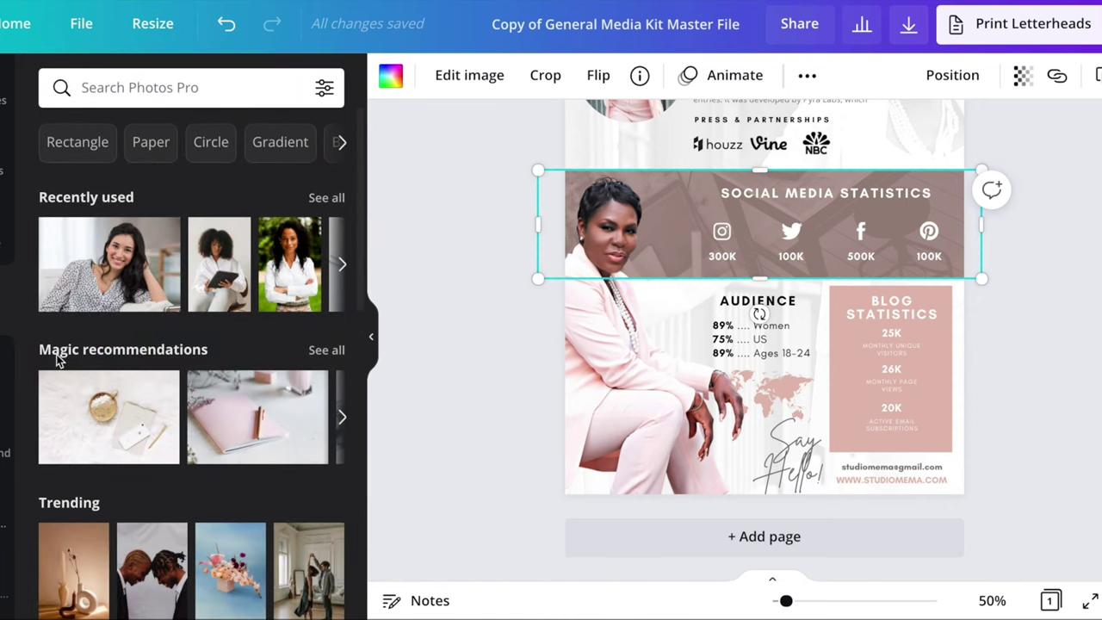
scroll(94, 396, "down", 1)
left_click(95, 402)
left_click_drag(730, 246, 732, 405)
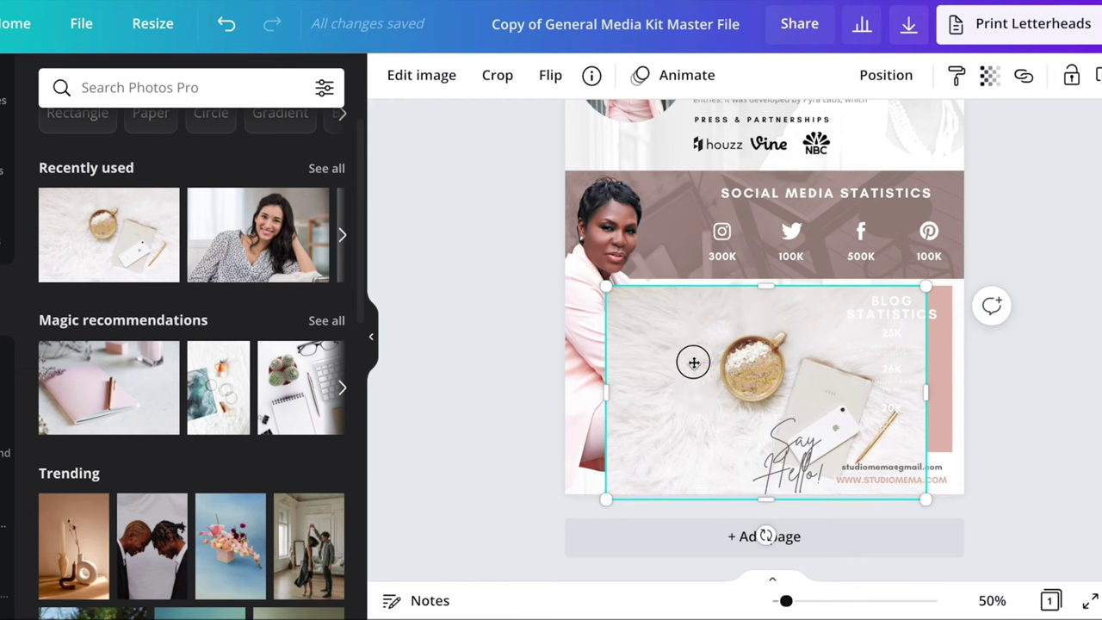
left_click_drag(691, 361, 513, 299)
left_click_drag(593, 271, 849, 275)
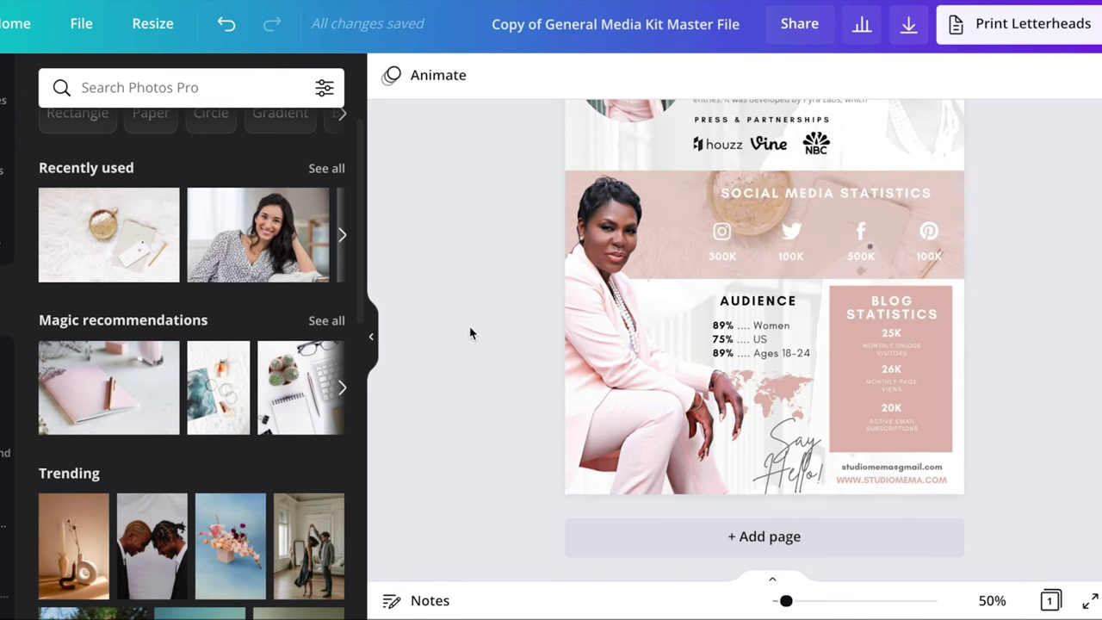
left_click(833, 180)
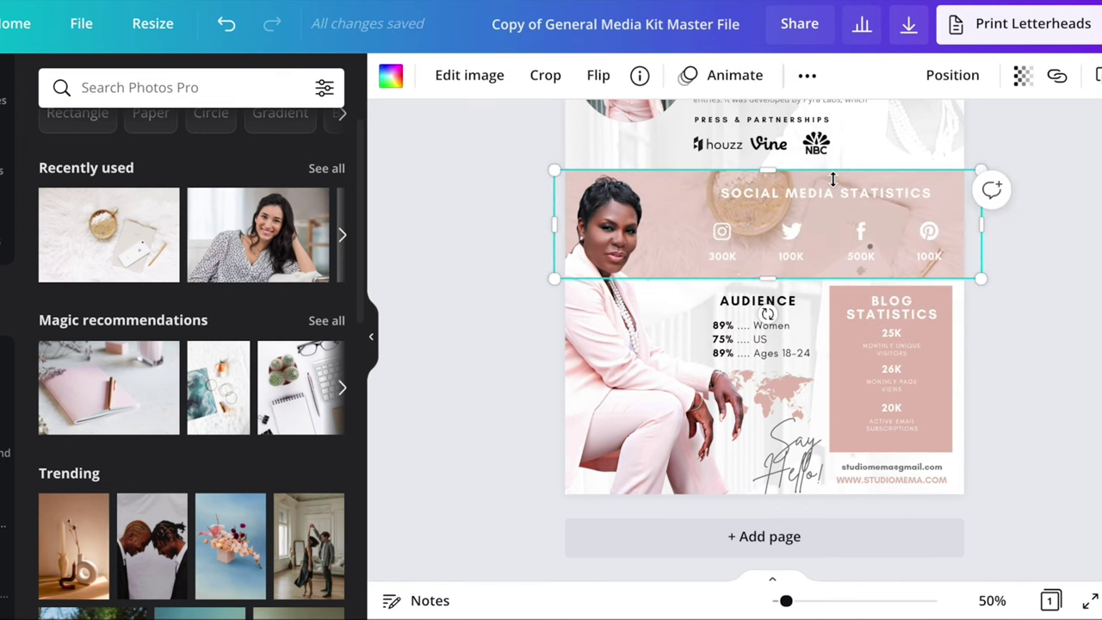
Apply the Street filter to the band's flat-lay photo
left_click(475, 78)
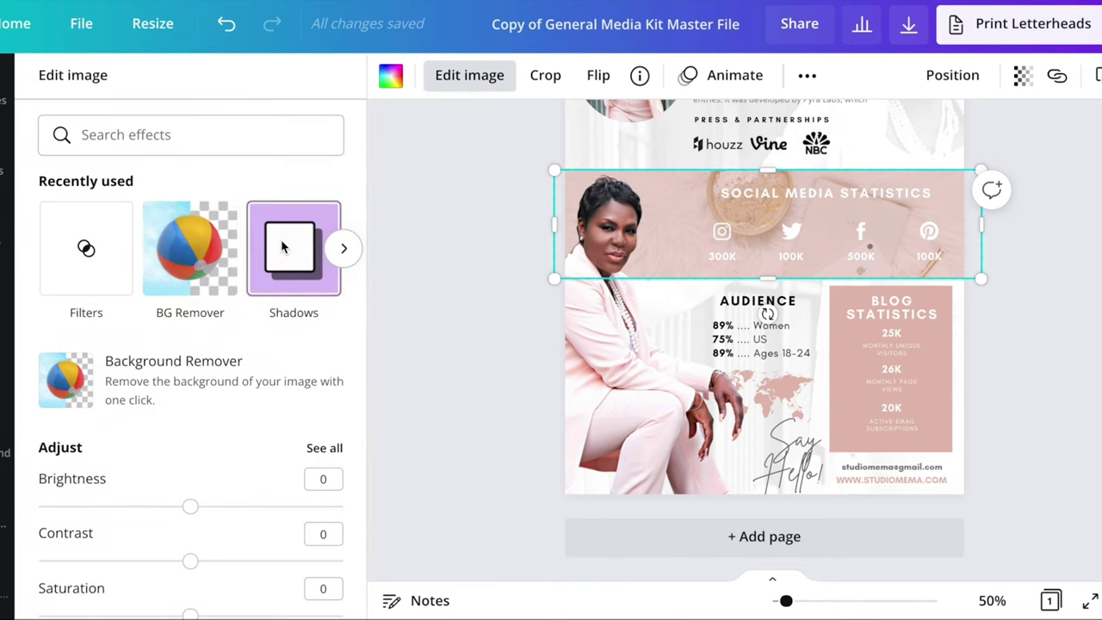
left_click(114, 297)
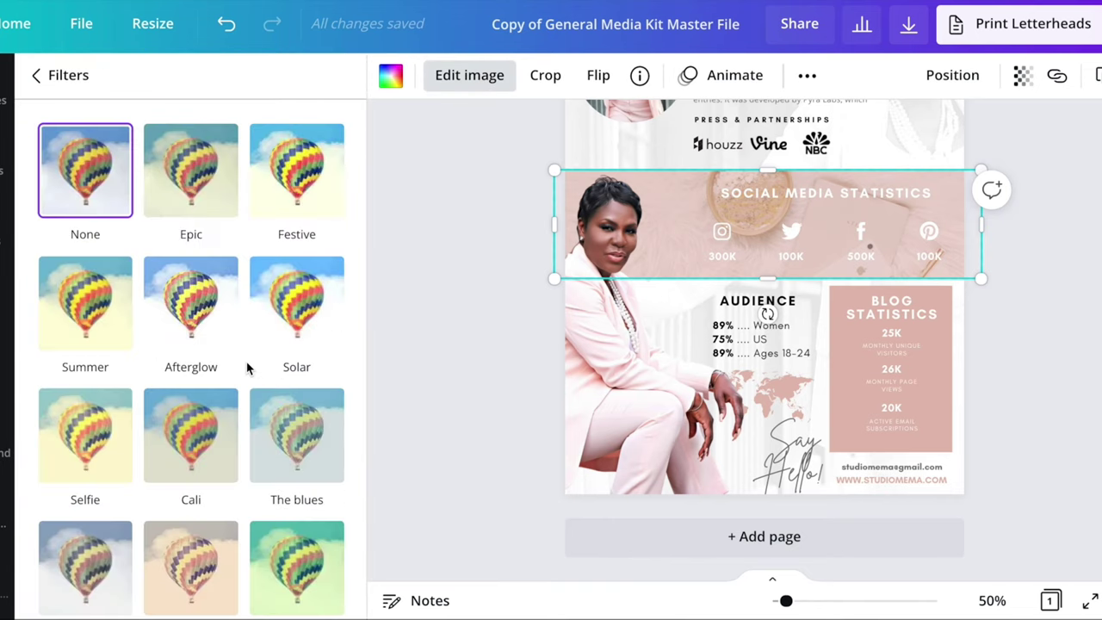
scroll(246, 362, "down", 5)
left_click(191, 510)
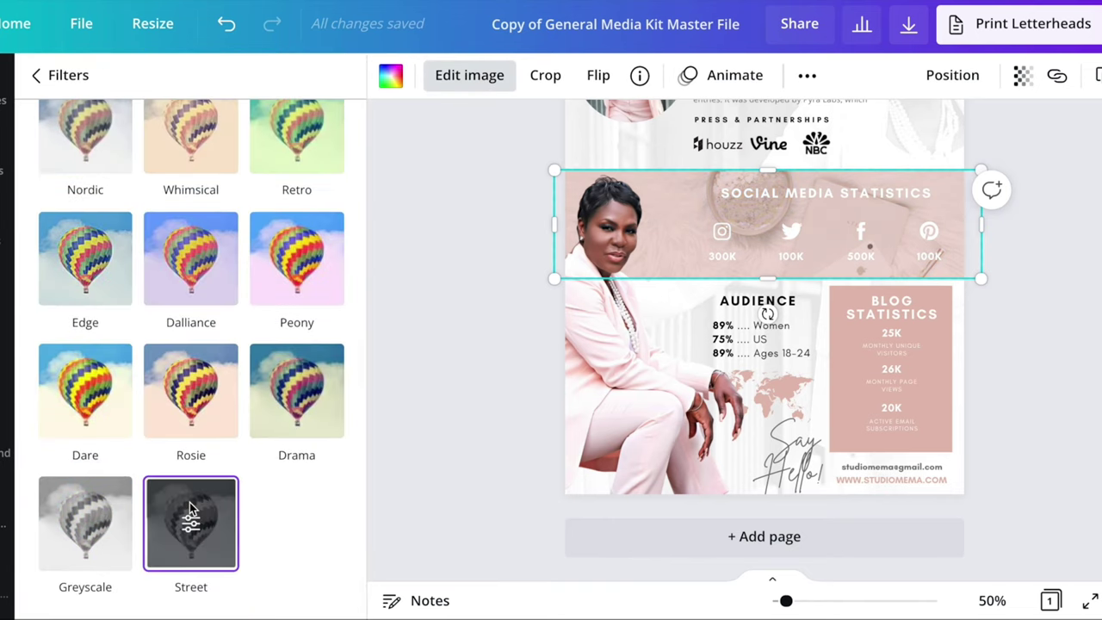
left_click(431, 392)
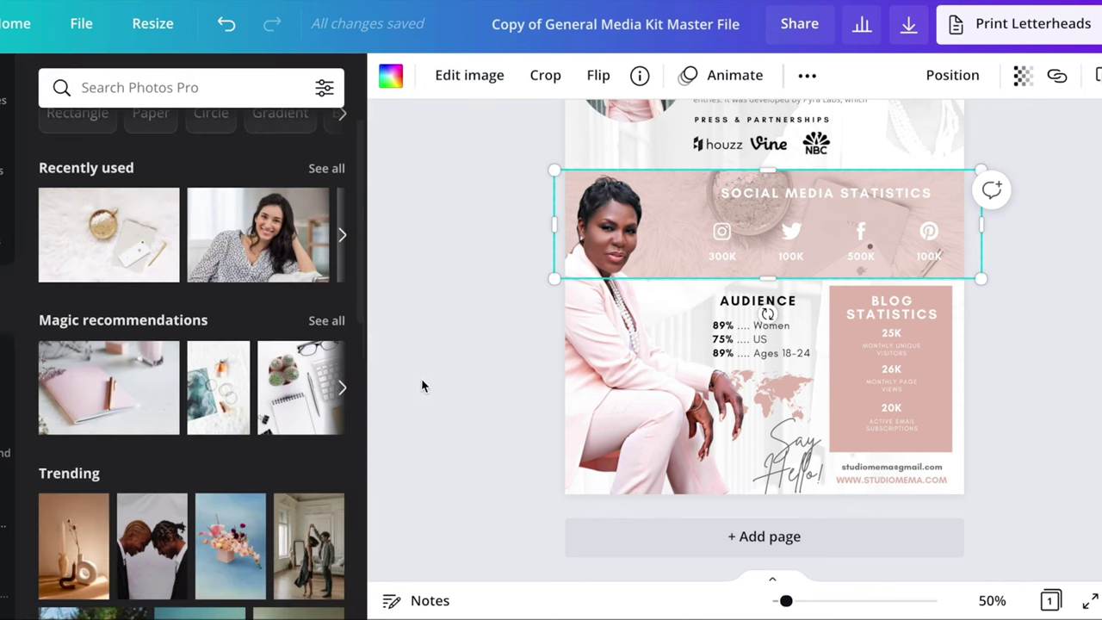
left_click(421, 386)
scroll(420, 385, "up", 2)
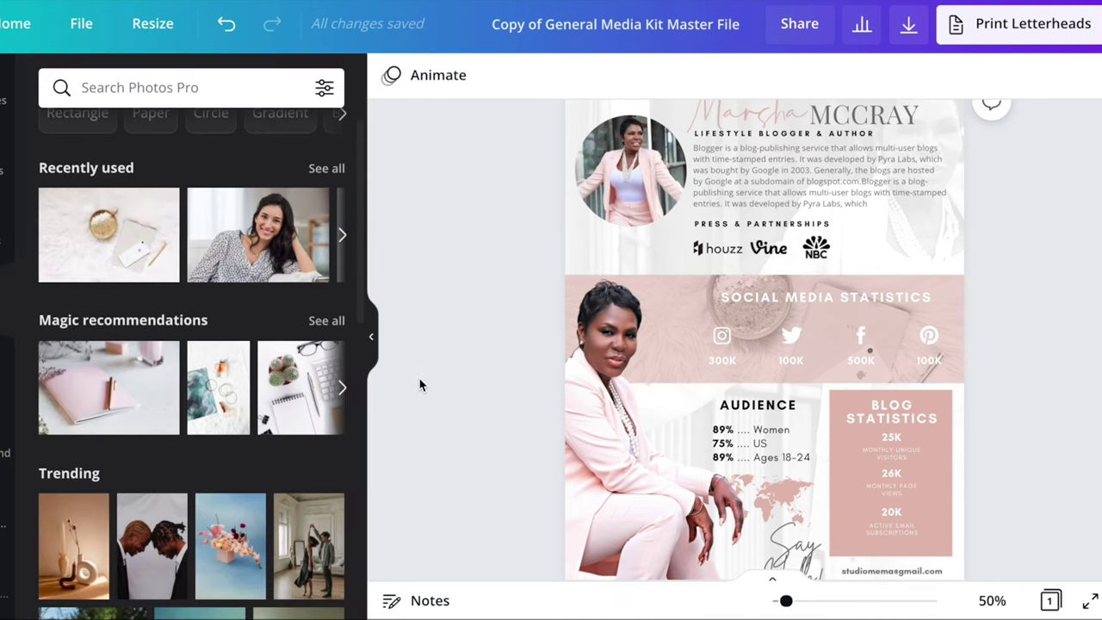
scroll(420, 385, "down", 1)
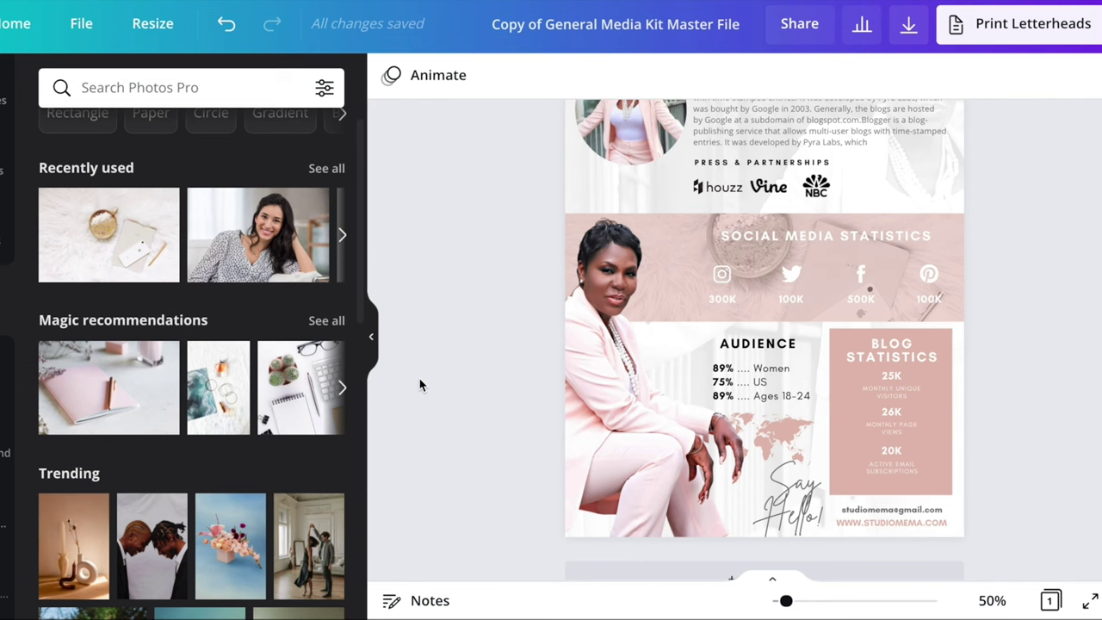
scroll(420, 385, "up", 1)
scroll(774, 310, "up", 1)
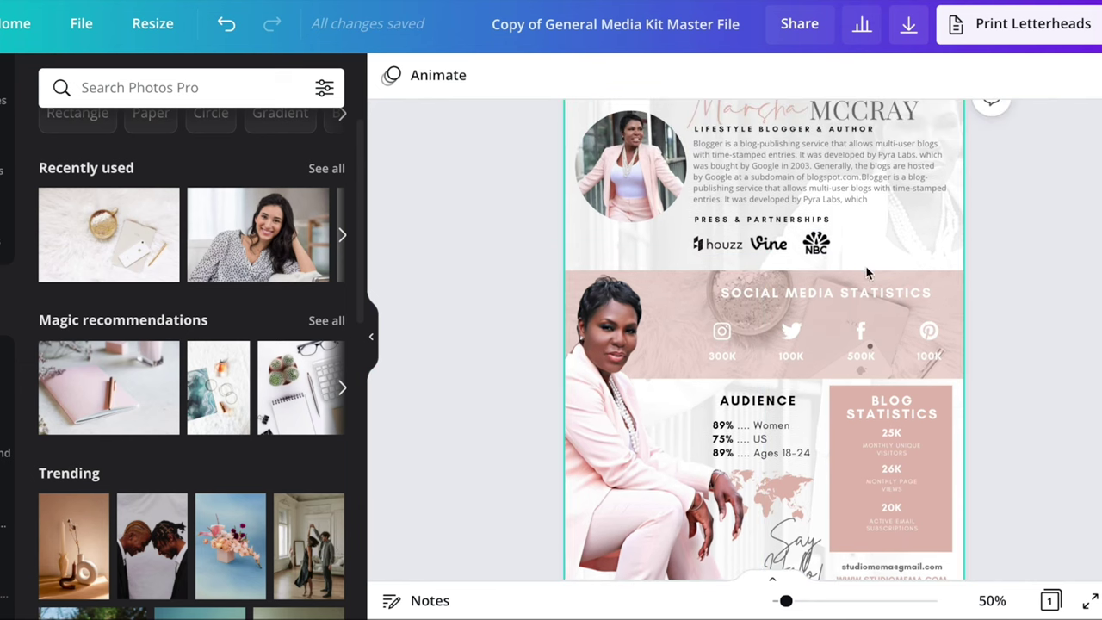
Turn the statistics heading grey and narrow the woman's photo so it clears the figures
left_click(814, 293)
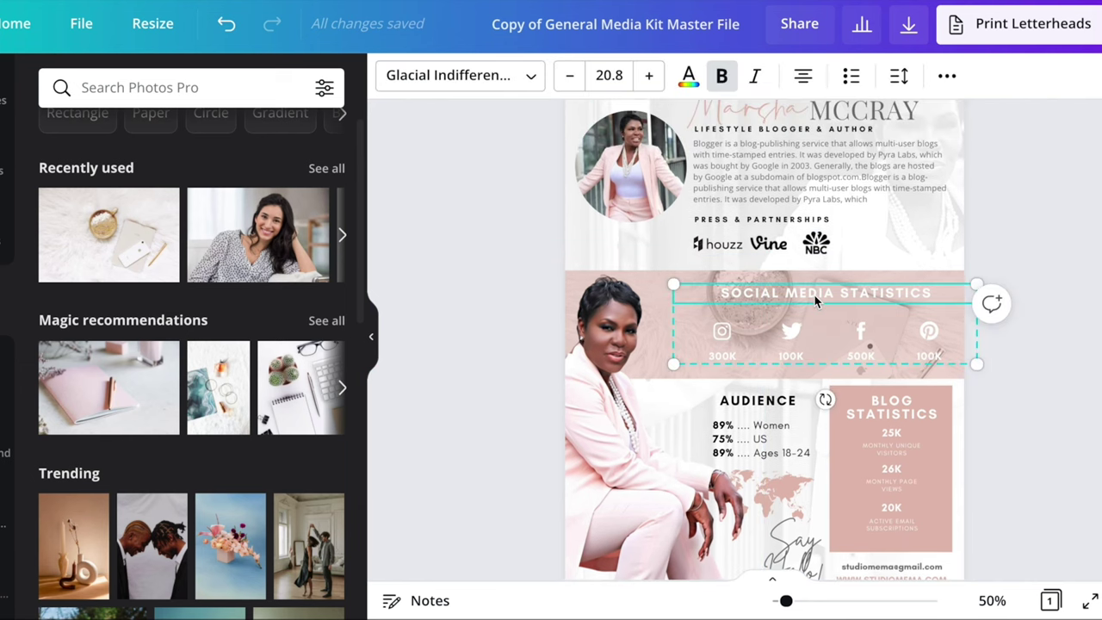
left_click(689, 76)
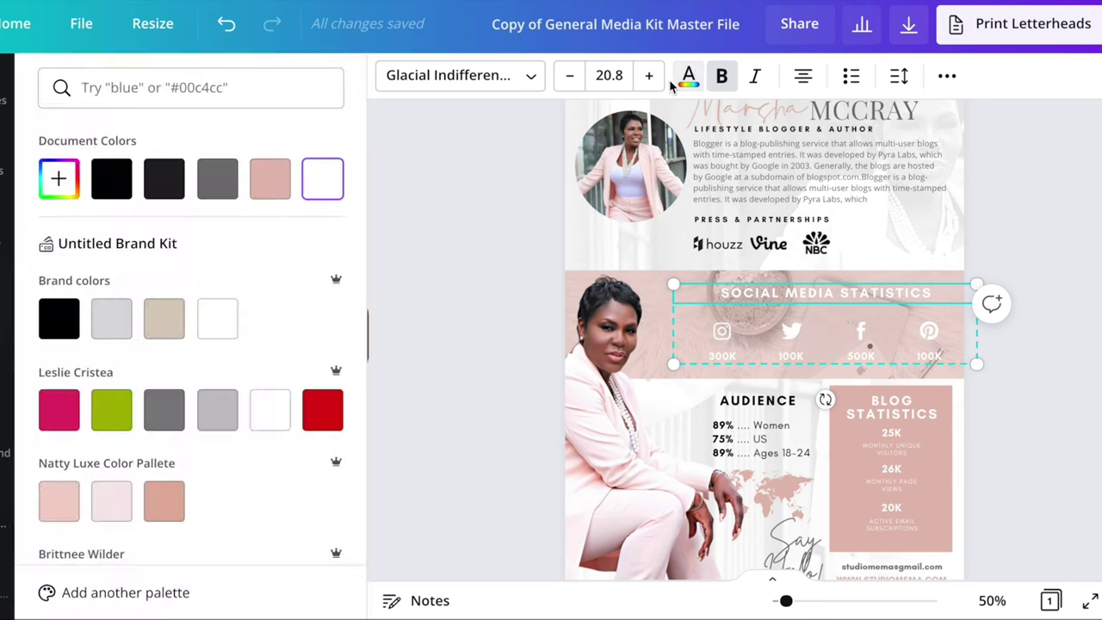
left_click(217, 188)
scroll(193, 379, "down", 4)
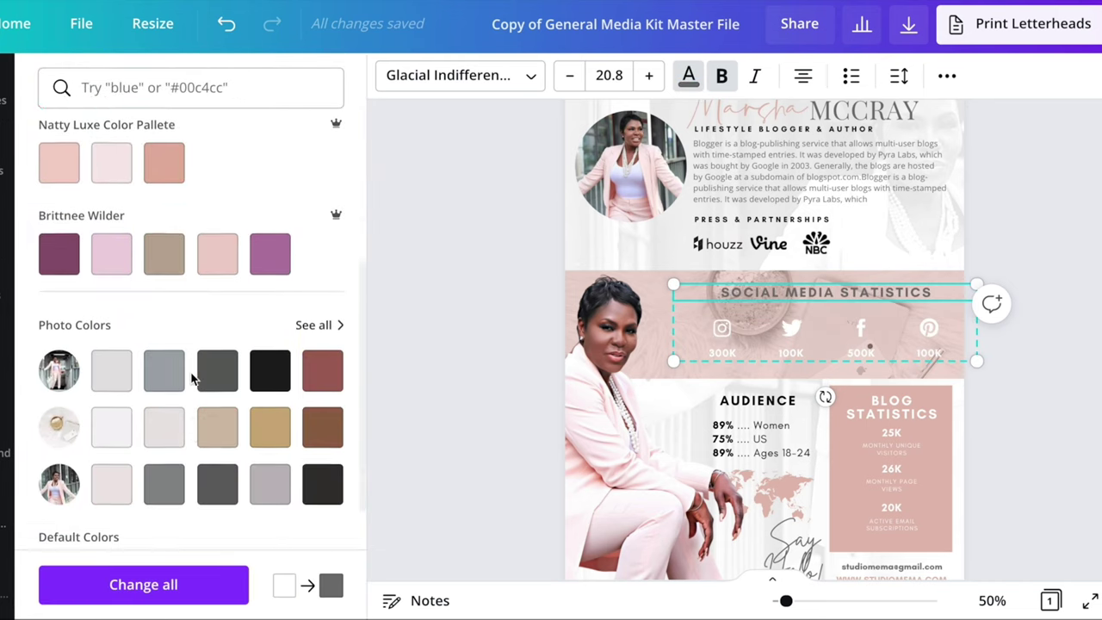
scroll(193, 379, "down", 3)
left_click(721, 334)
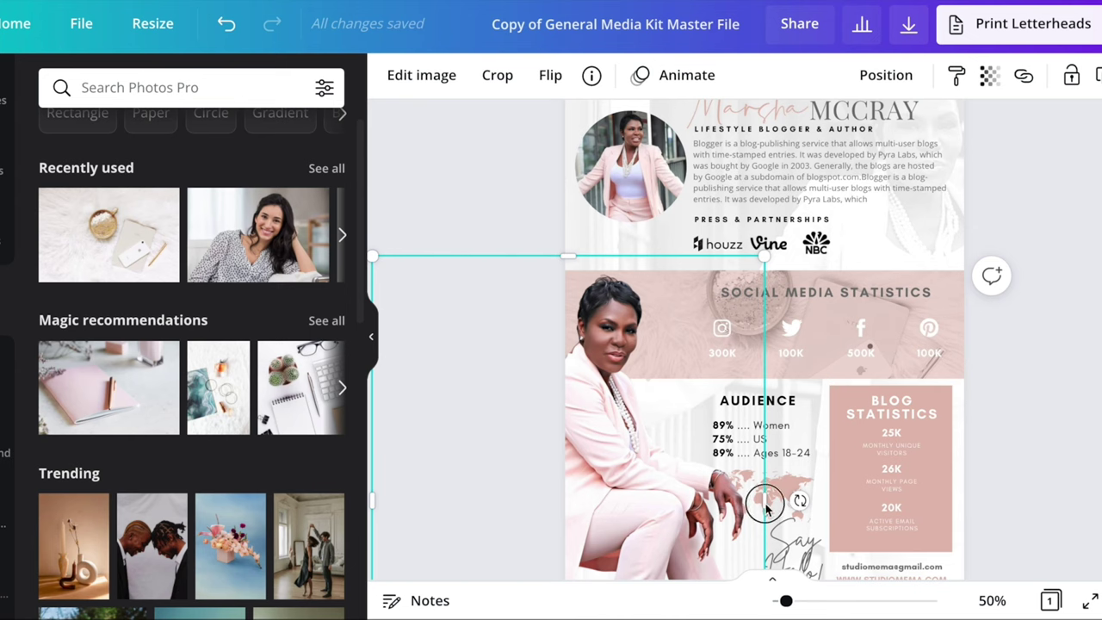
left_click_drag(765, 505, 680, 495)
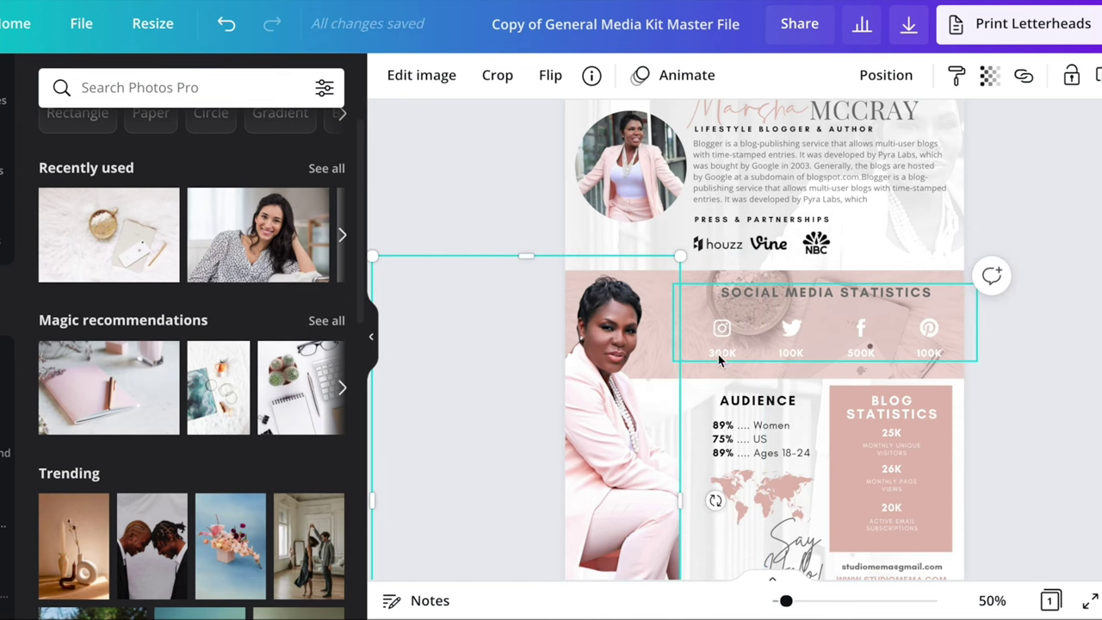
Make the 300K, 100K, 500K and 100K follower counts dark grey
left_click(720, 356)
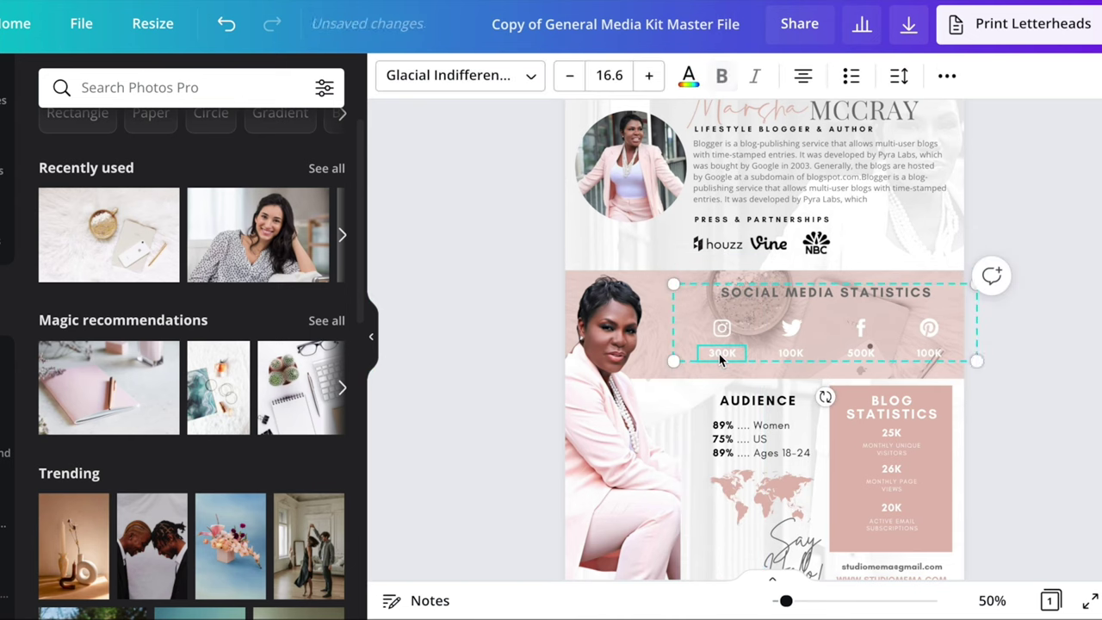
left_click(690, 82)
left_click(216, 179)
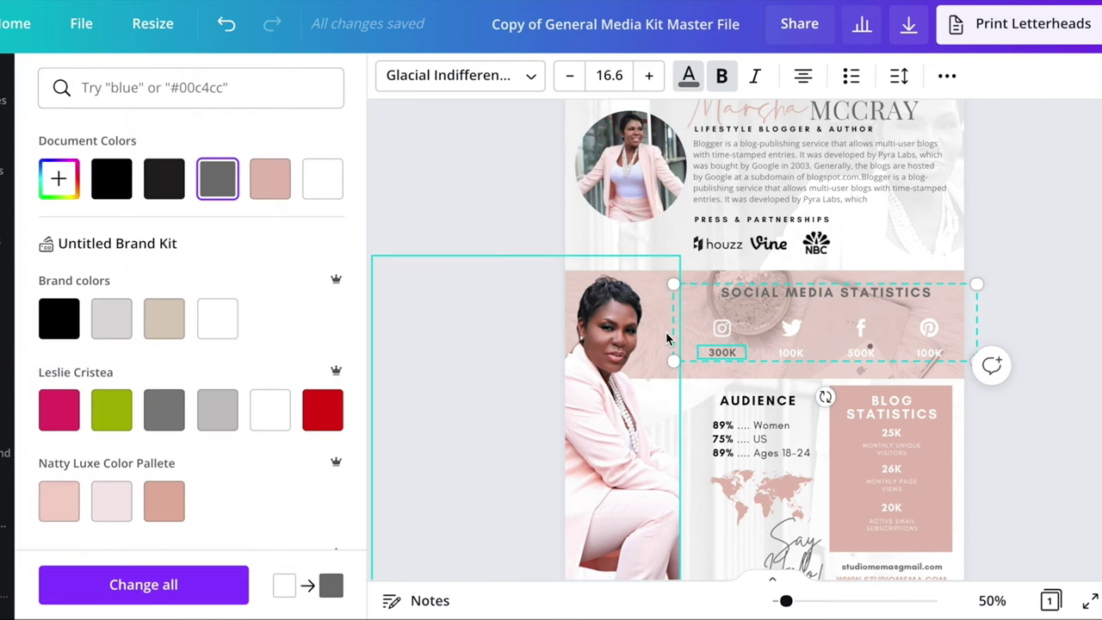
left_click(785, 352)
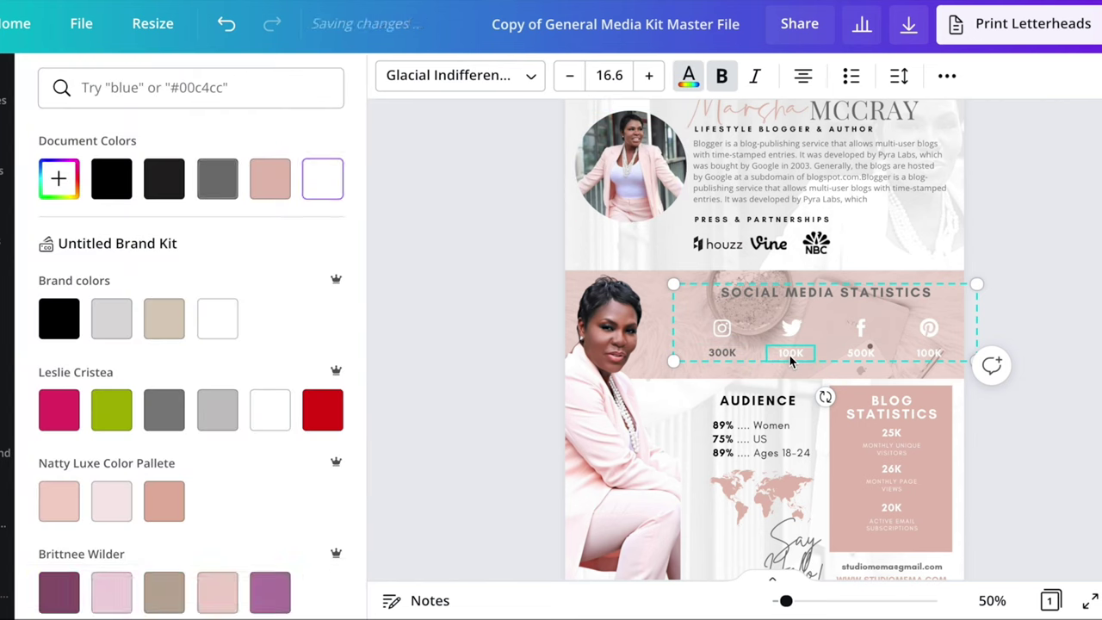
left_click(234, 191)
left_click(867, 361)
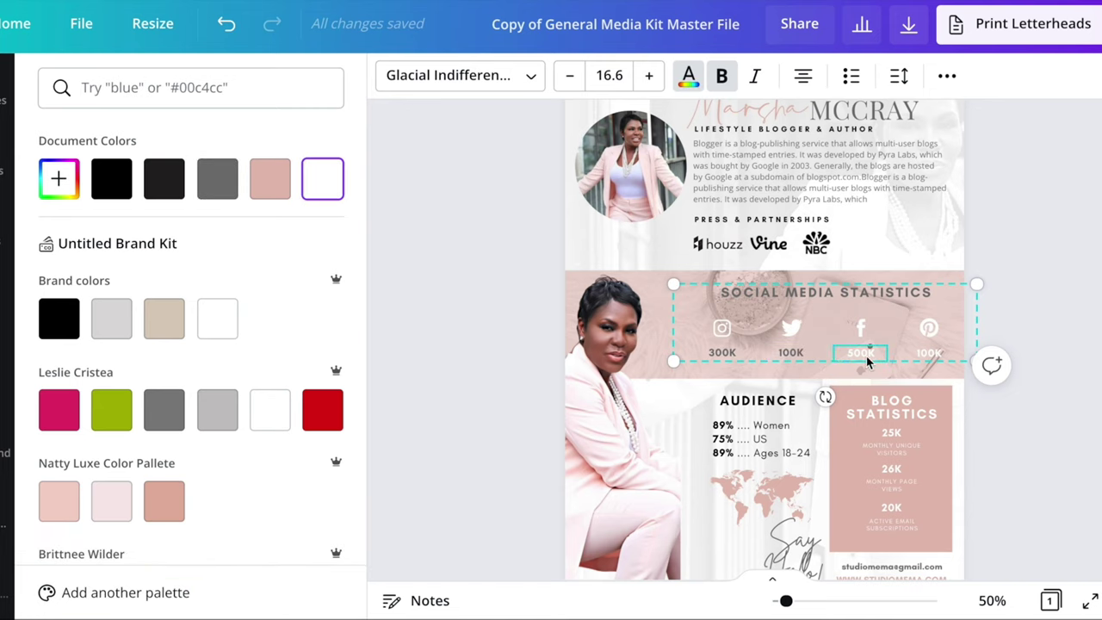
left_click(217, 180)
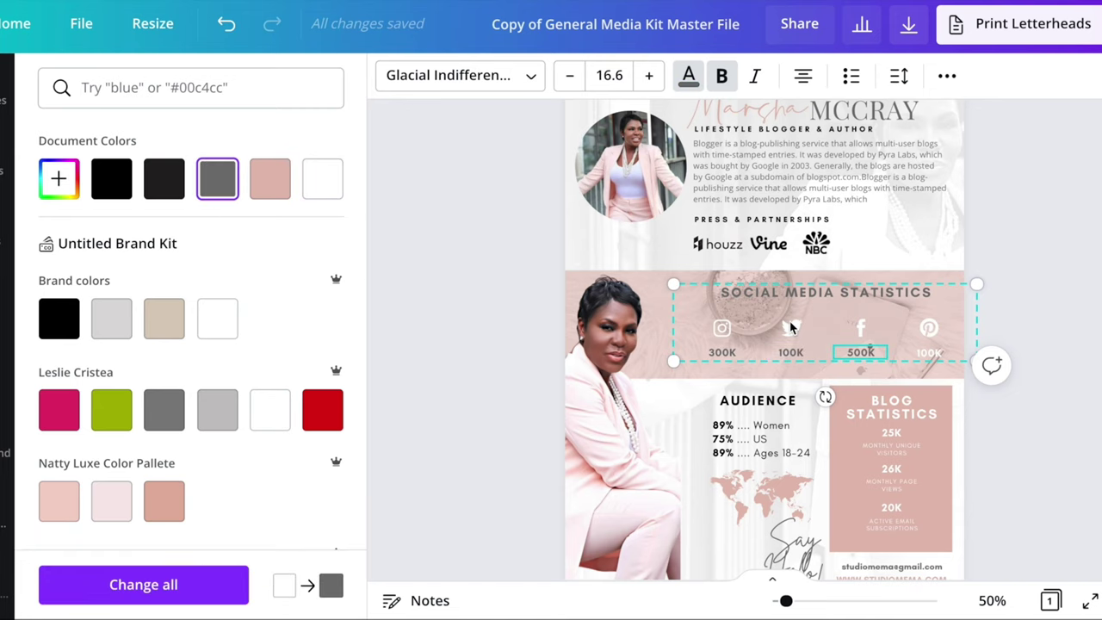
left_click(928, 353)
left_click(216, 179)
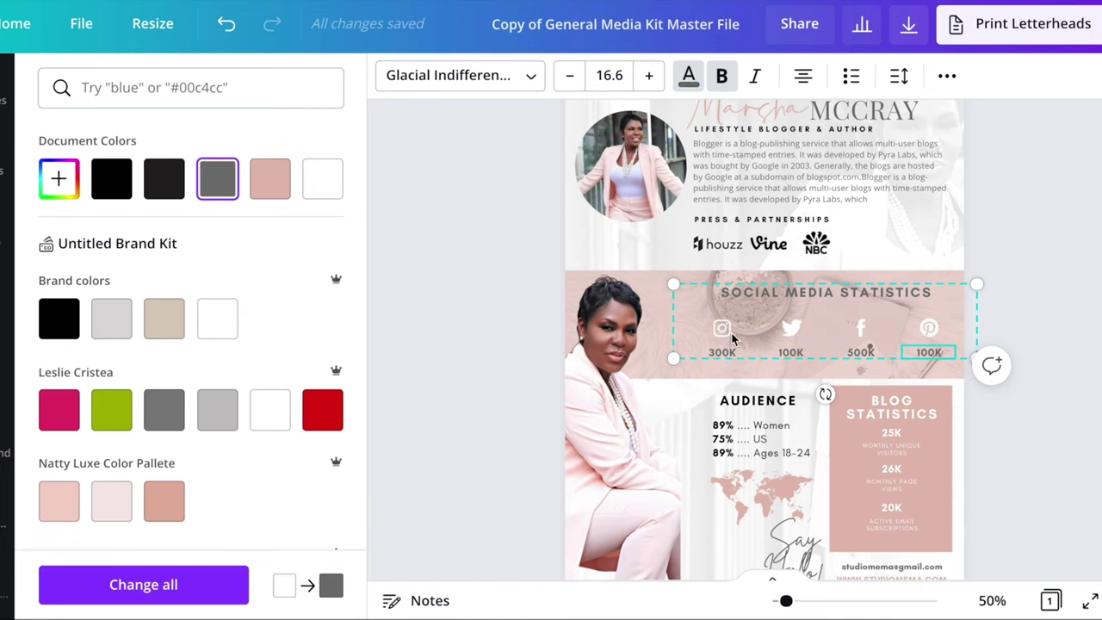
Recolour the Instagram, Twitter and Facebook icons dark grey
left_click(722, 332)
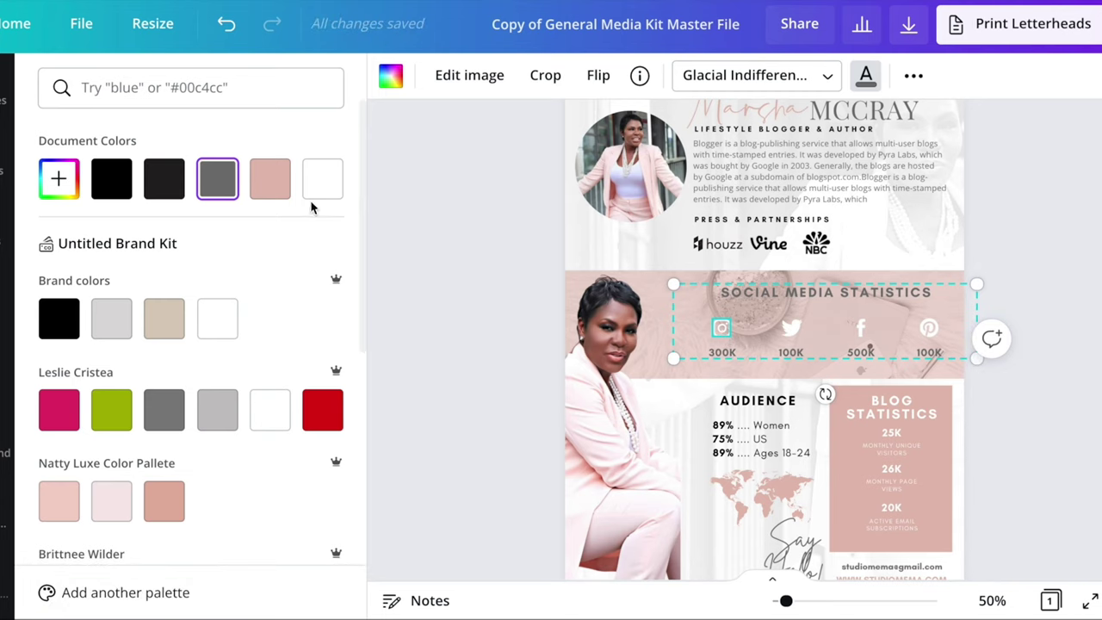
left_click(791, 327)
left_click(269, 179)
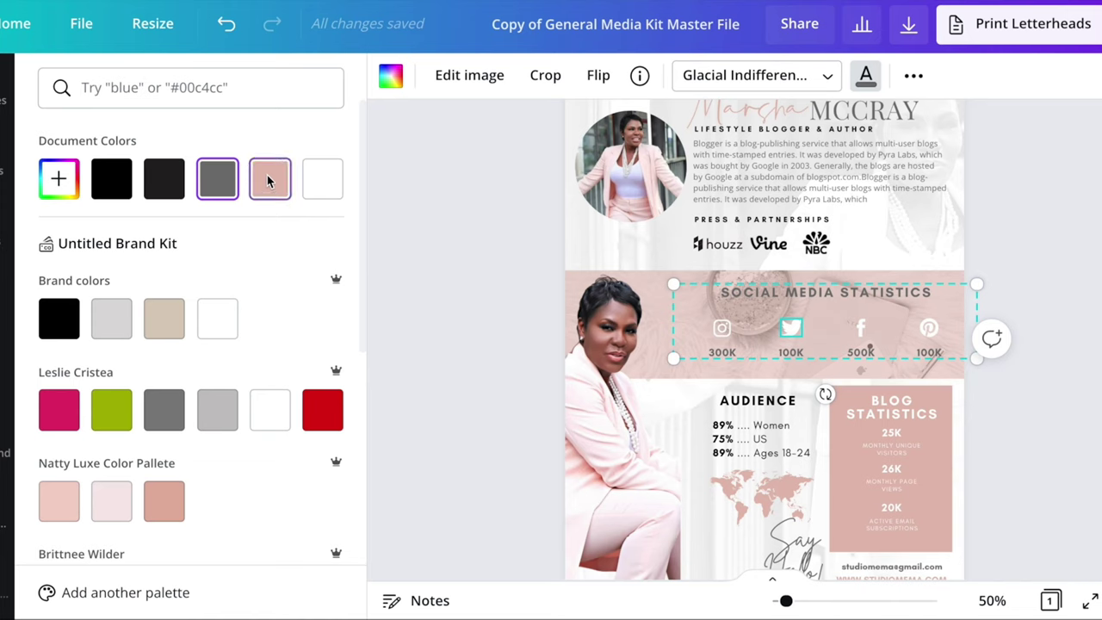
left_click(220, 178)
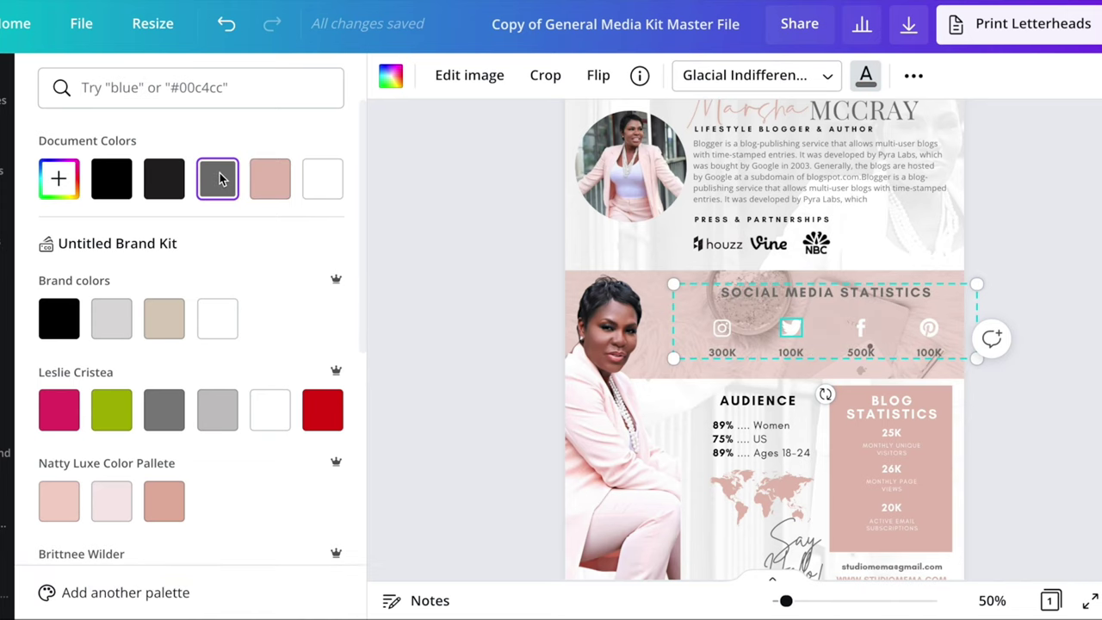
left_click(722, 331)
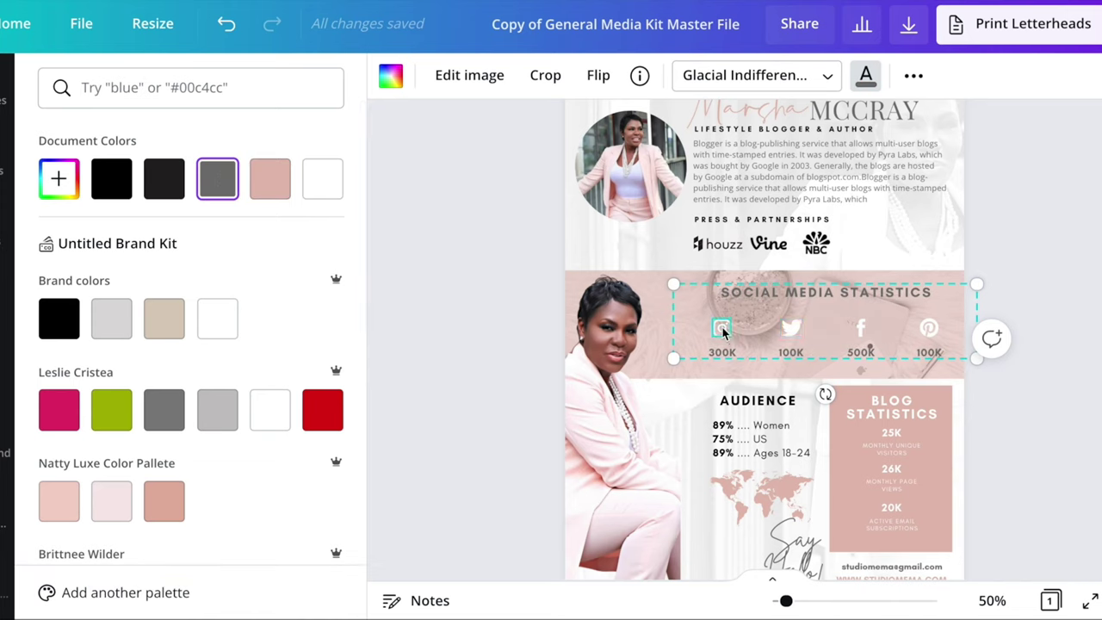
left_click(390, 76)
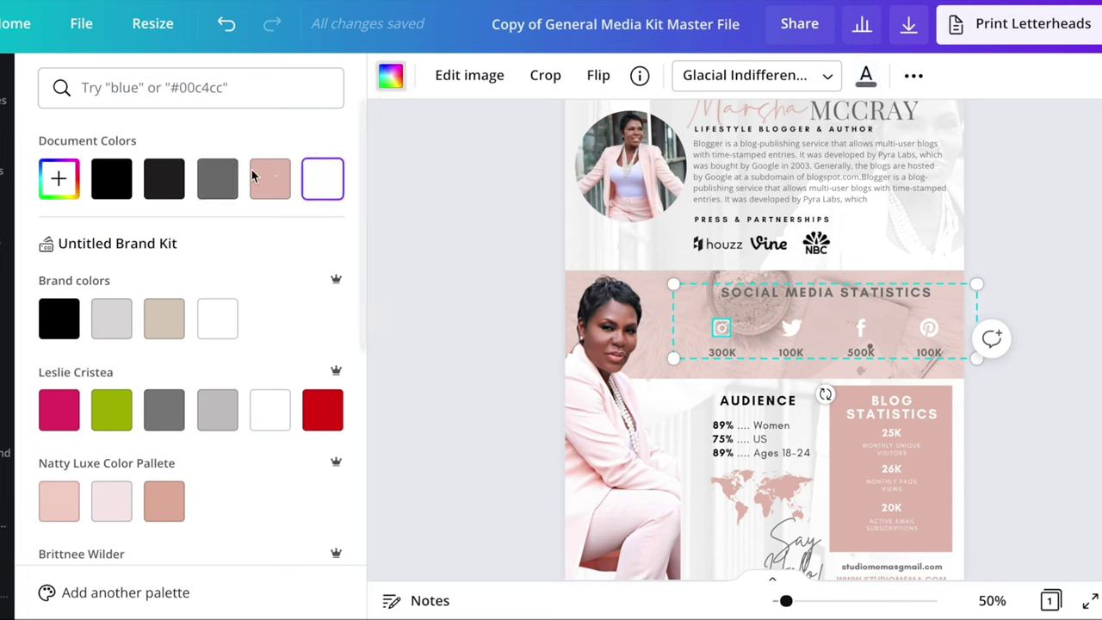
left_click(223, 178)
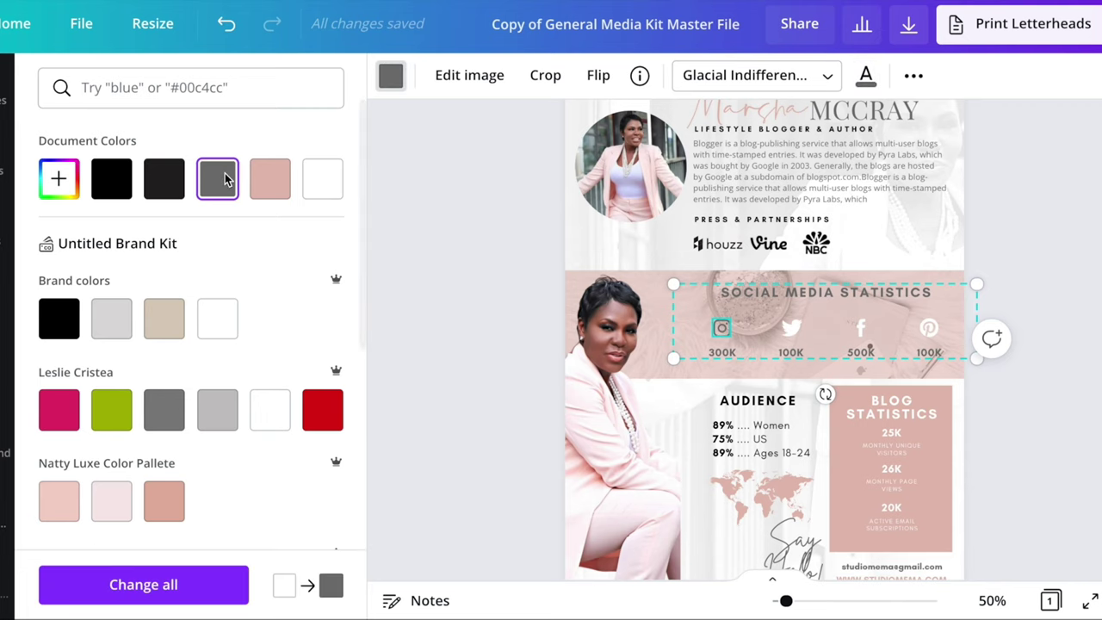
left_click(861, 332)
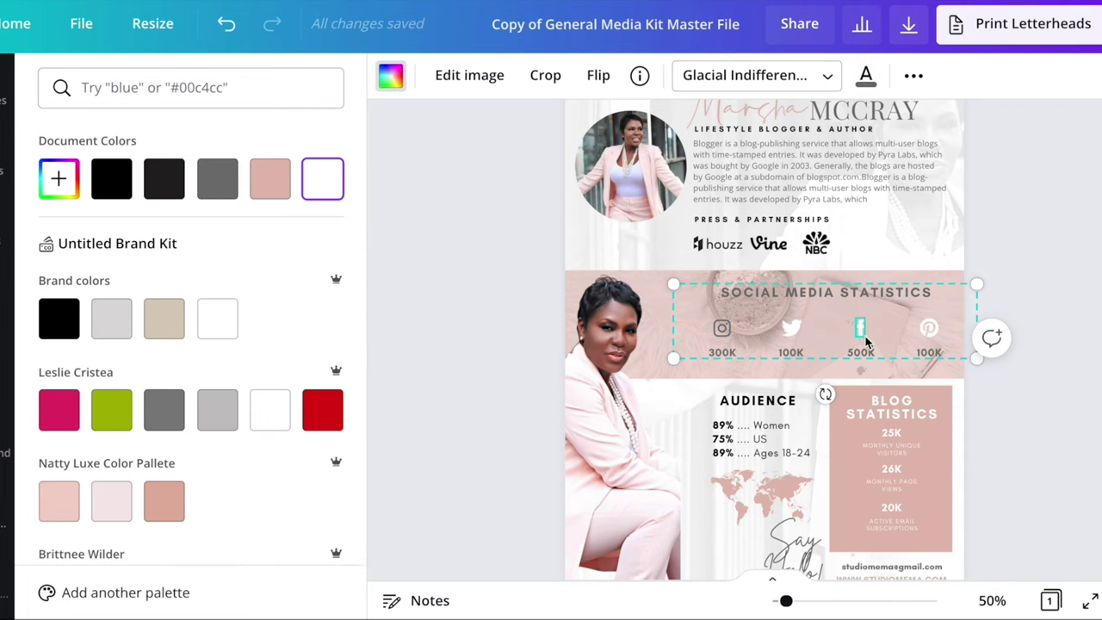
left_click(221, 186)
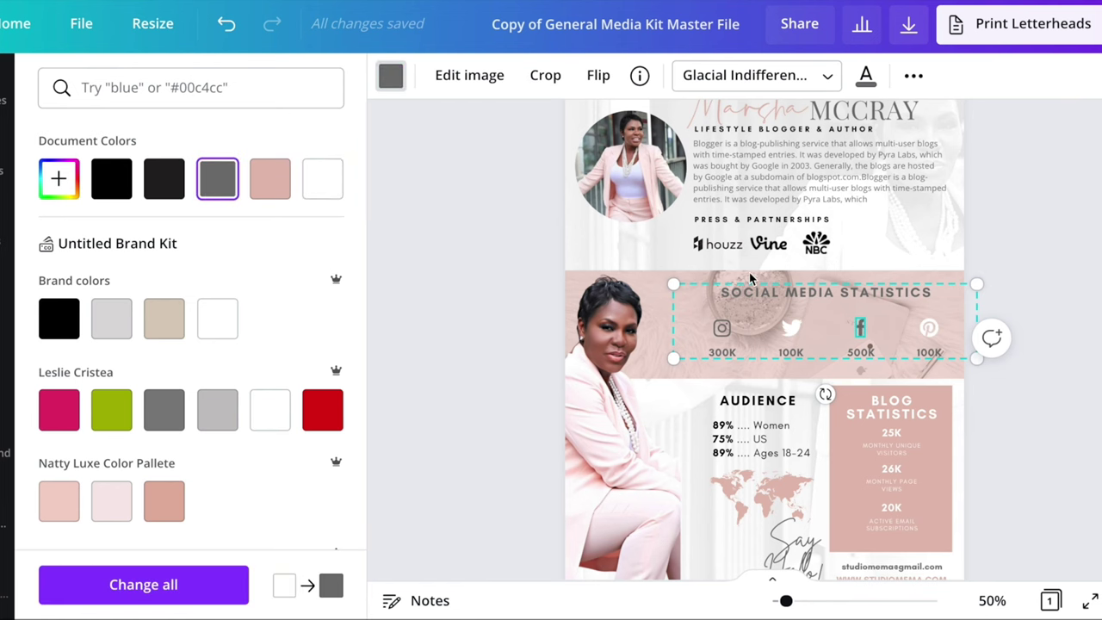
left_click(1090, 245)
left_click(1050, 226)
scroll(1050, 226, "up", 2)
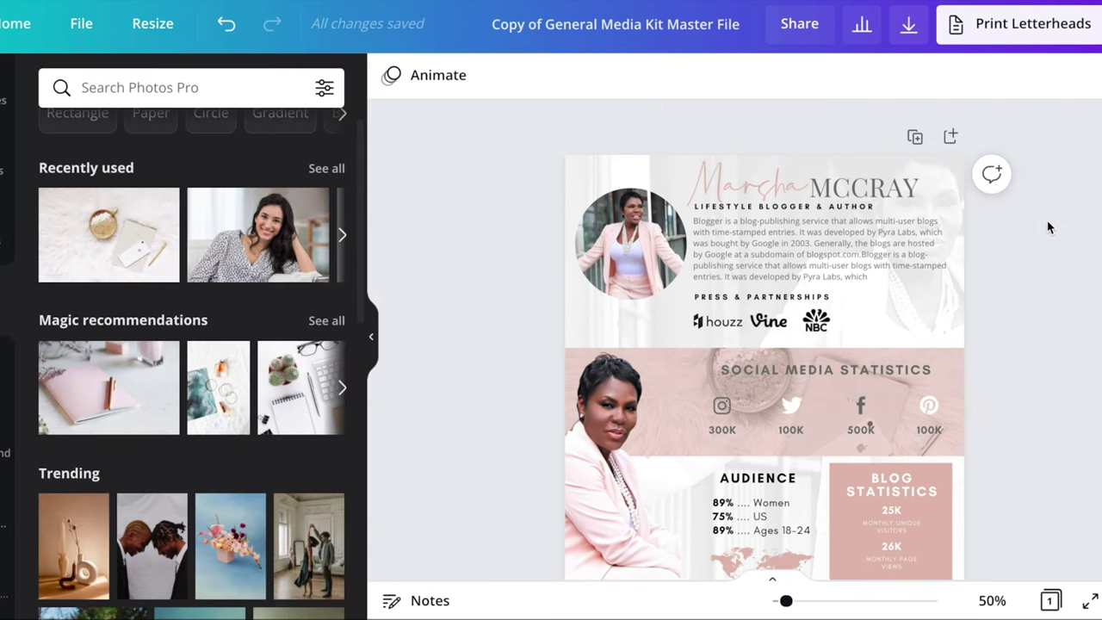
scroll(1048, 227, "down", 3)
scroll(1049, 228, "down", 1)
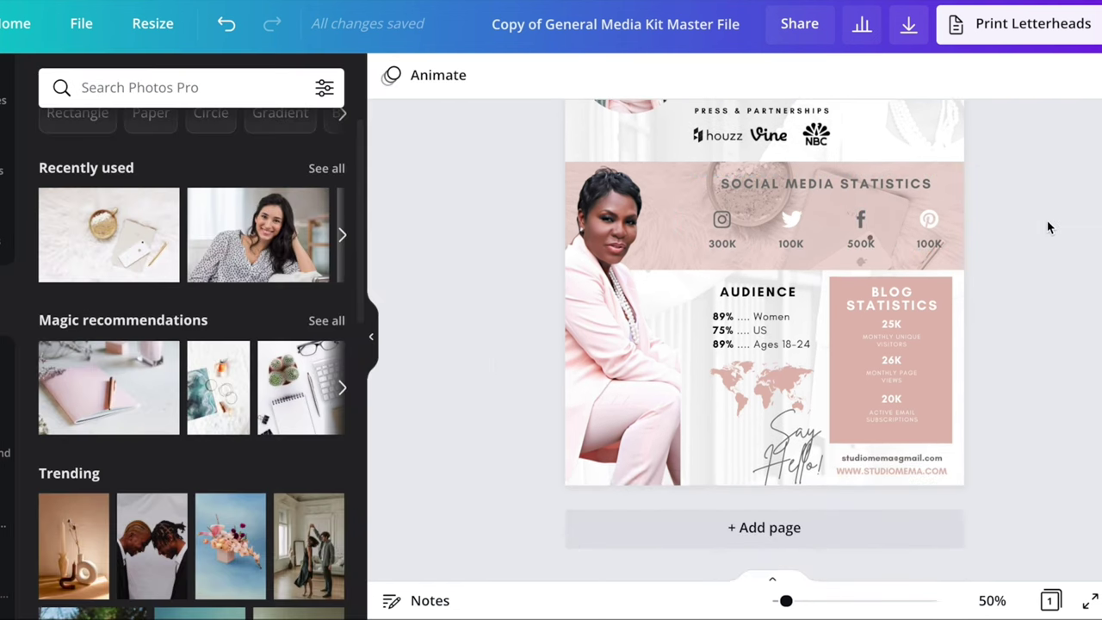
left_click(867, 474)
double_click(875, 471)
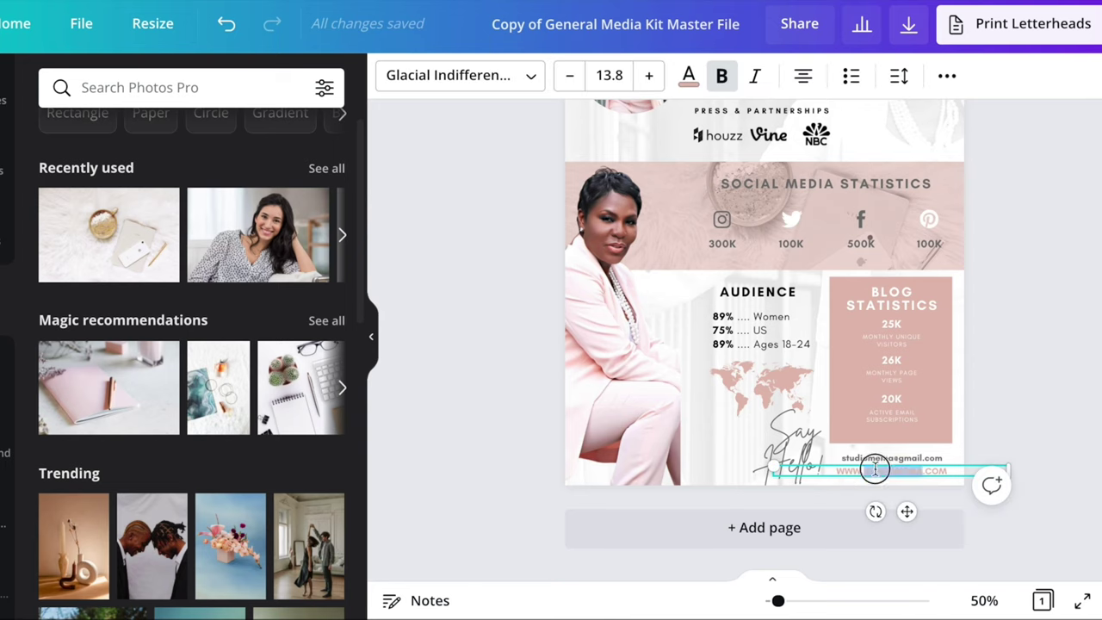
triple_click(874, 469)
left_click(949, 75)
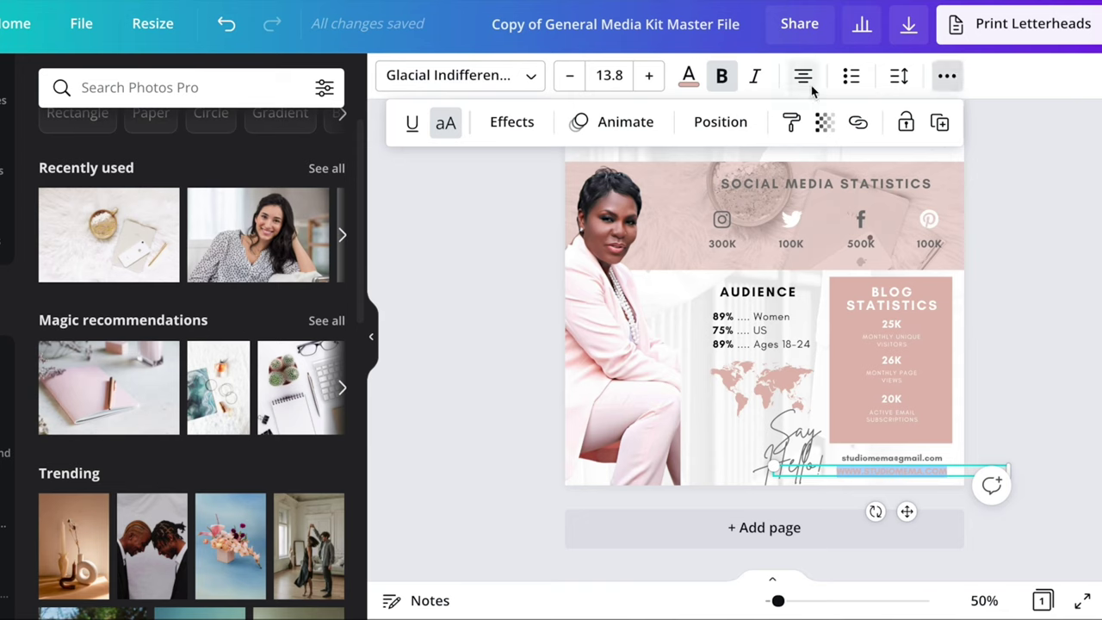
left_click(861, 125)
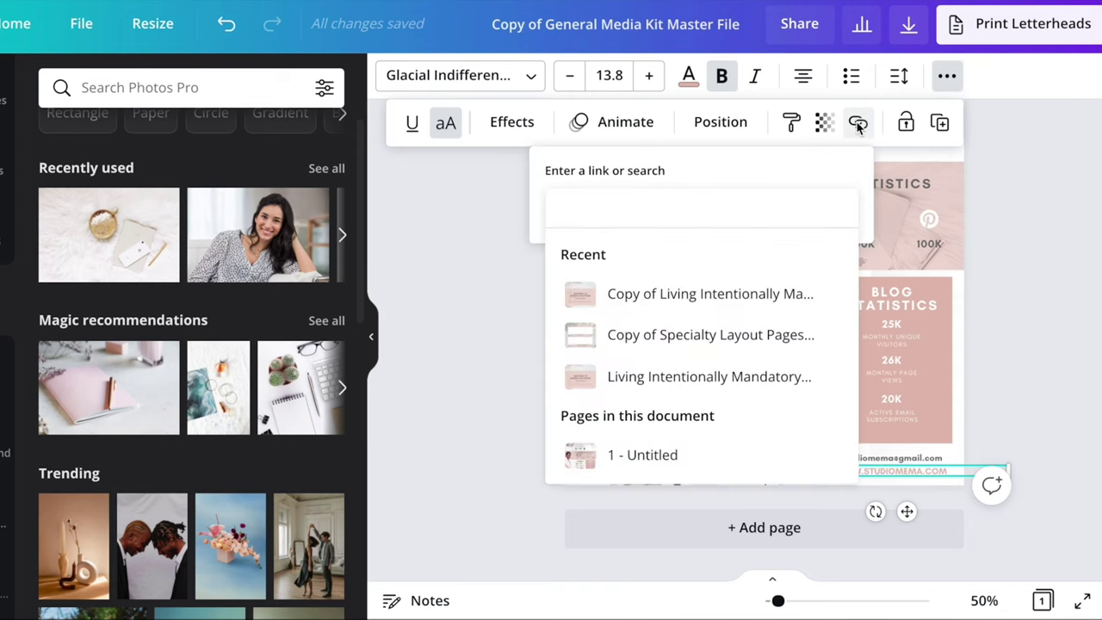
type("www.google.c")
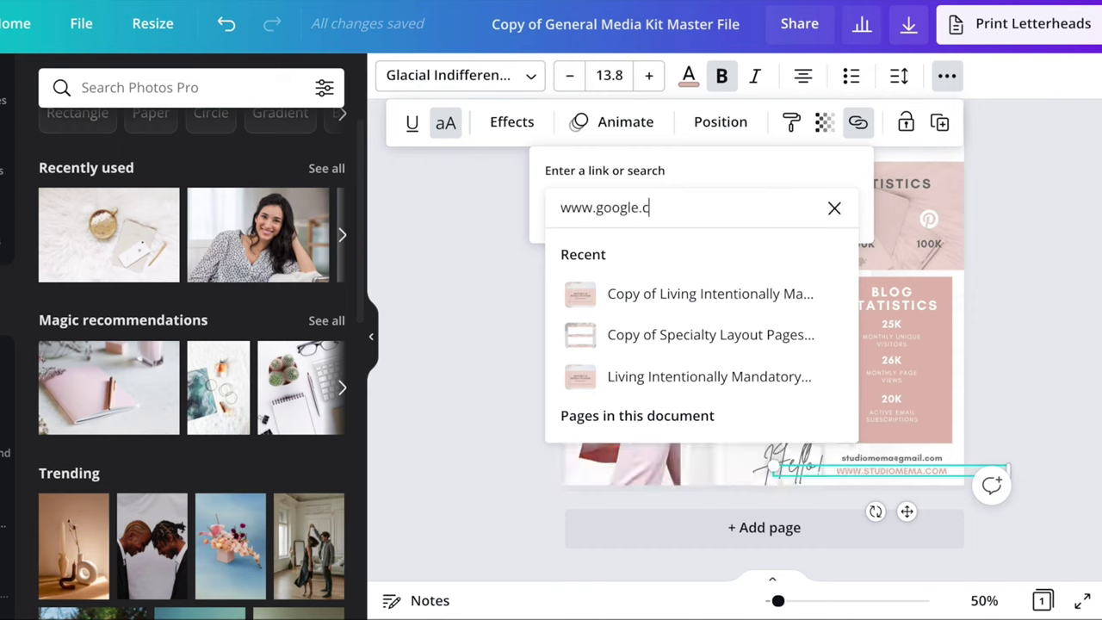
key("Return")
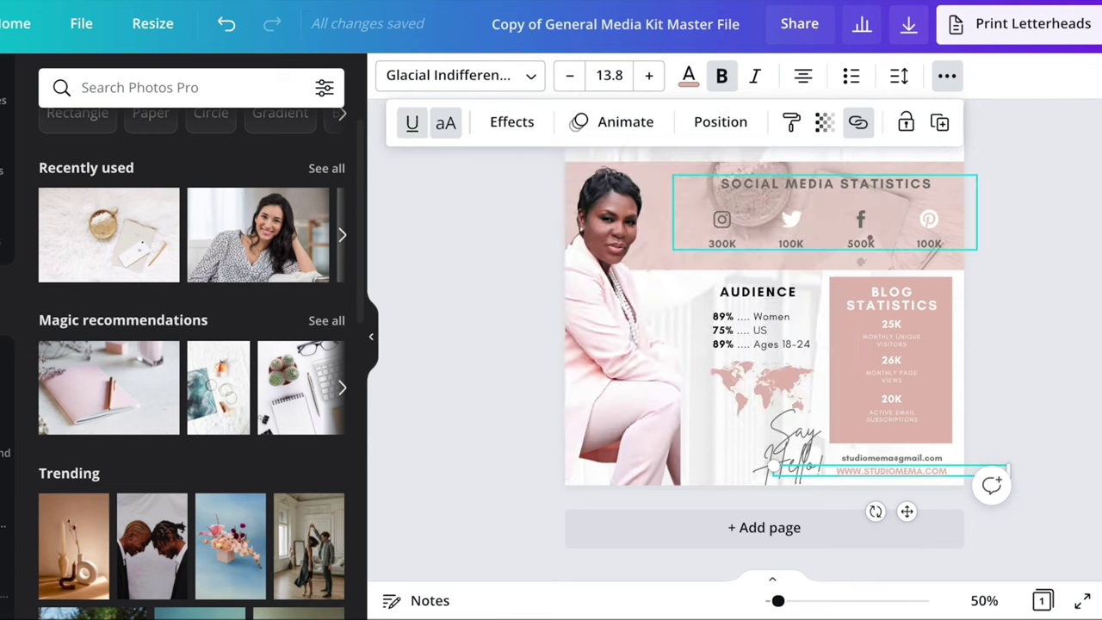
left_click(725, 218)
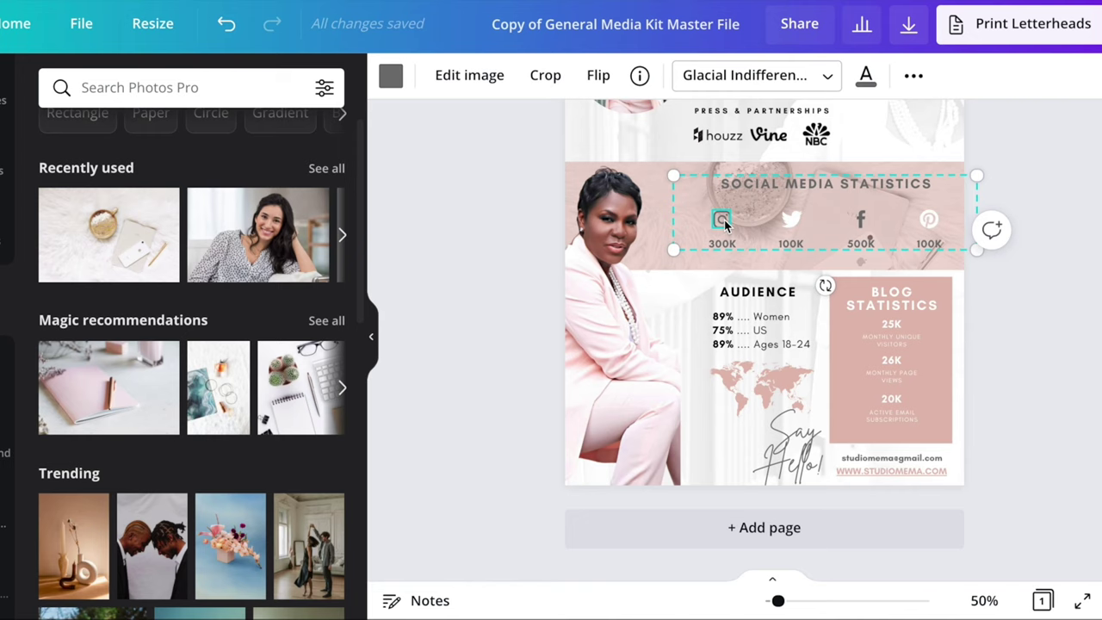
left_click(913, 75)
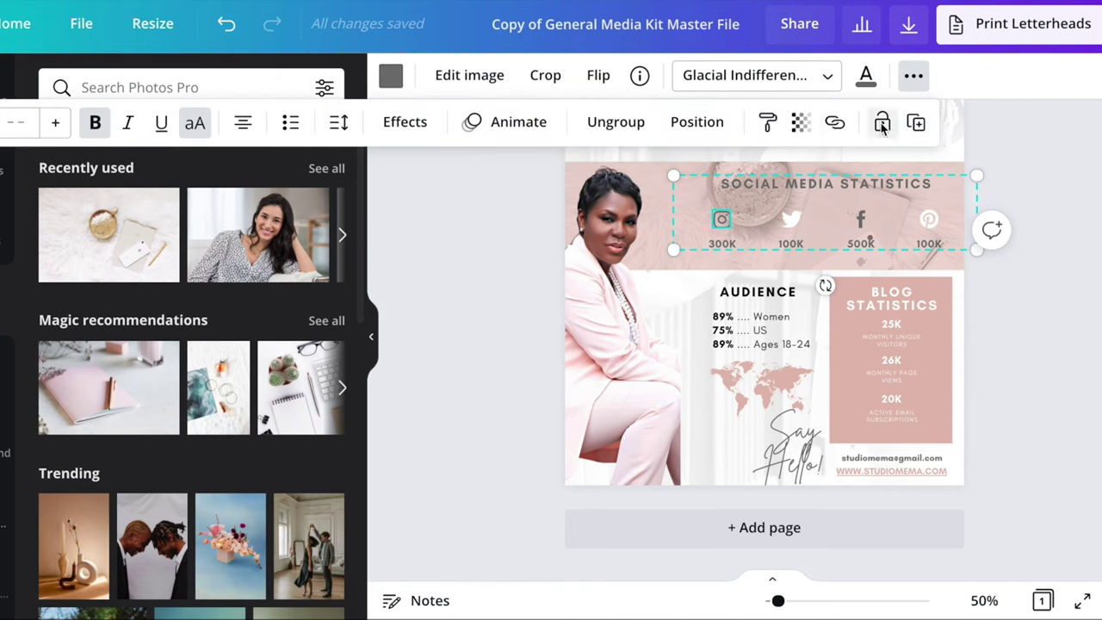
left_click(834, 122)
type("www.instagram.com")
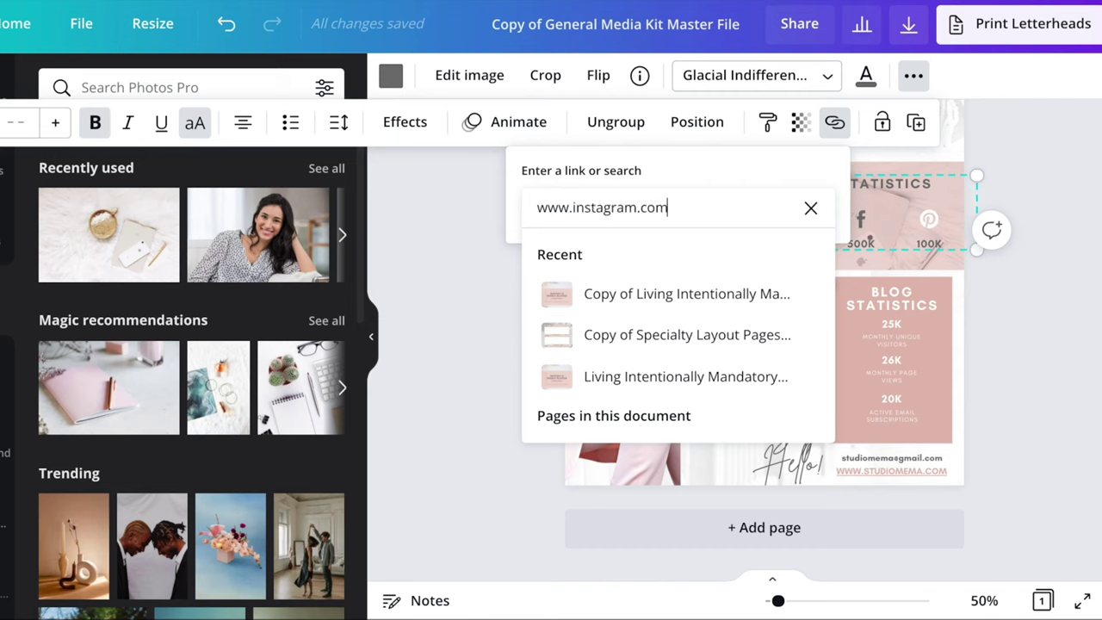
key("Return")
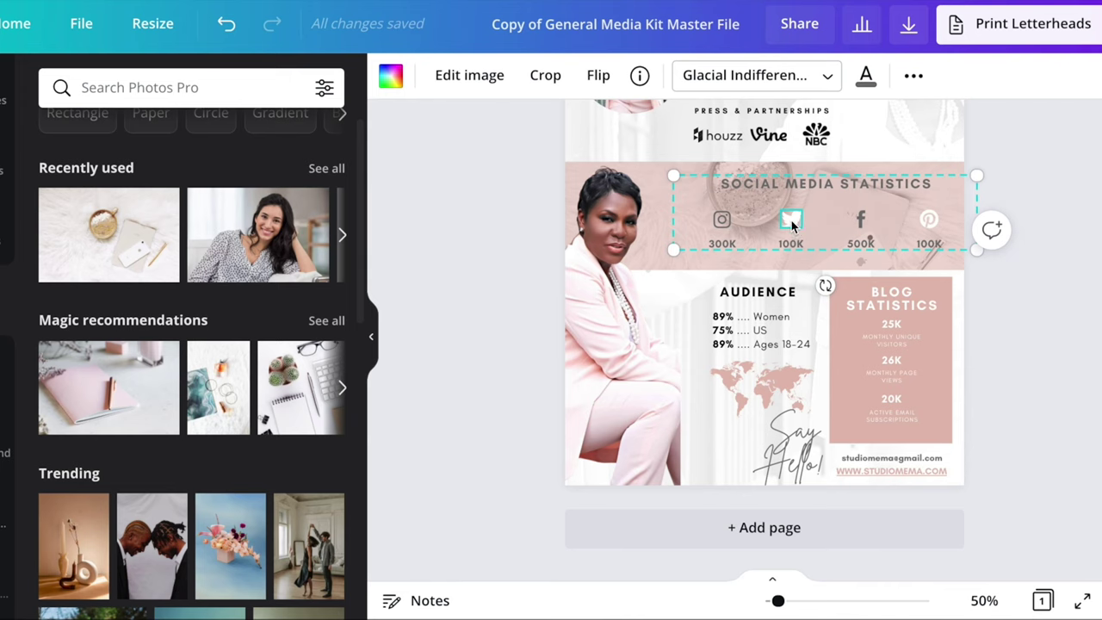
left_click(913, 77)
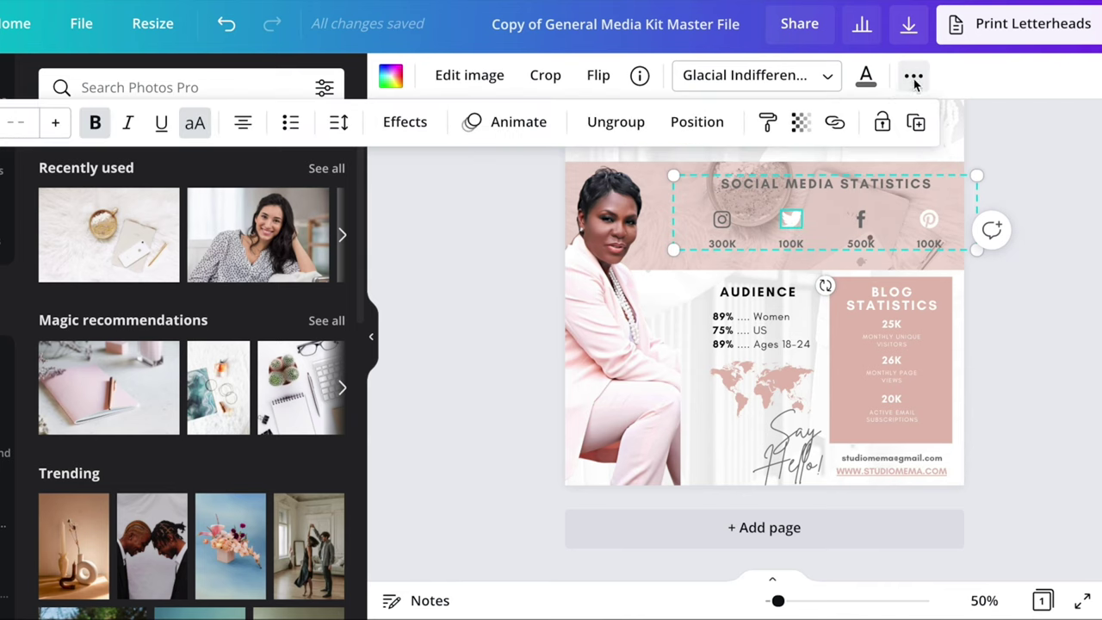
left_click(834, 122)
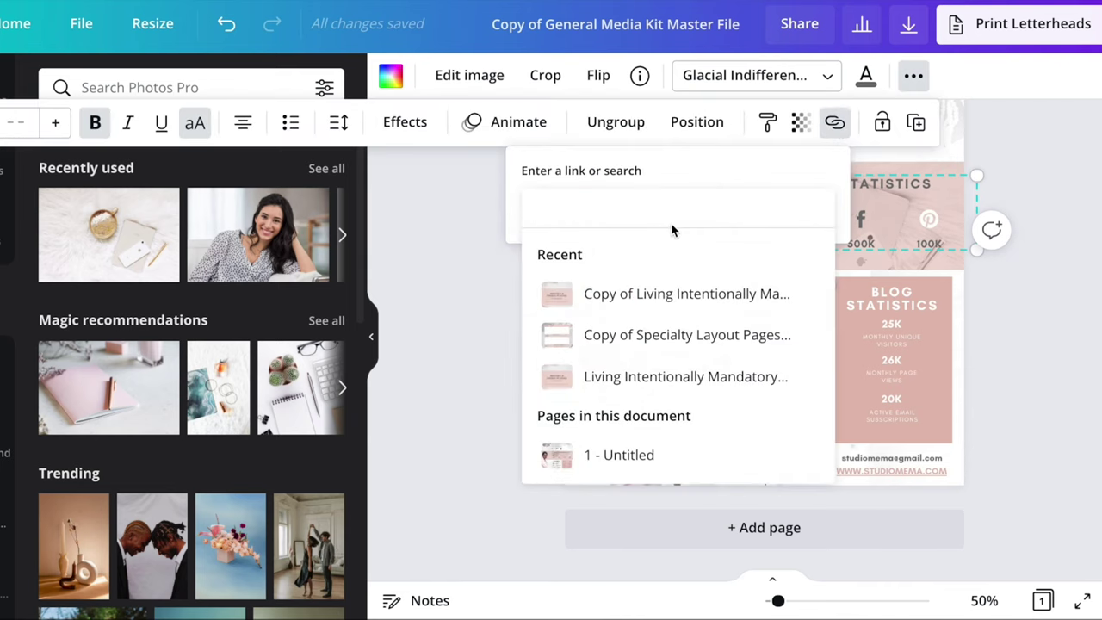
type("ww")
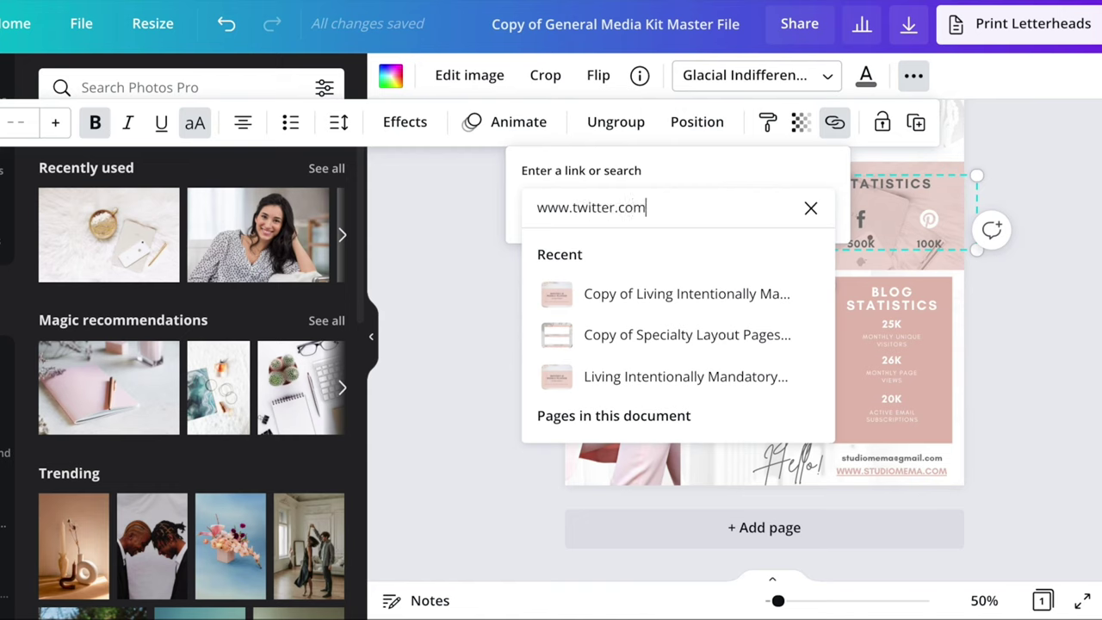
type("w.twitter.com")
key("Return")
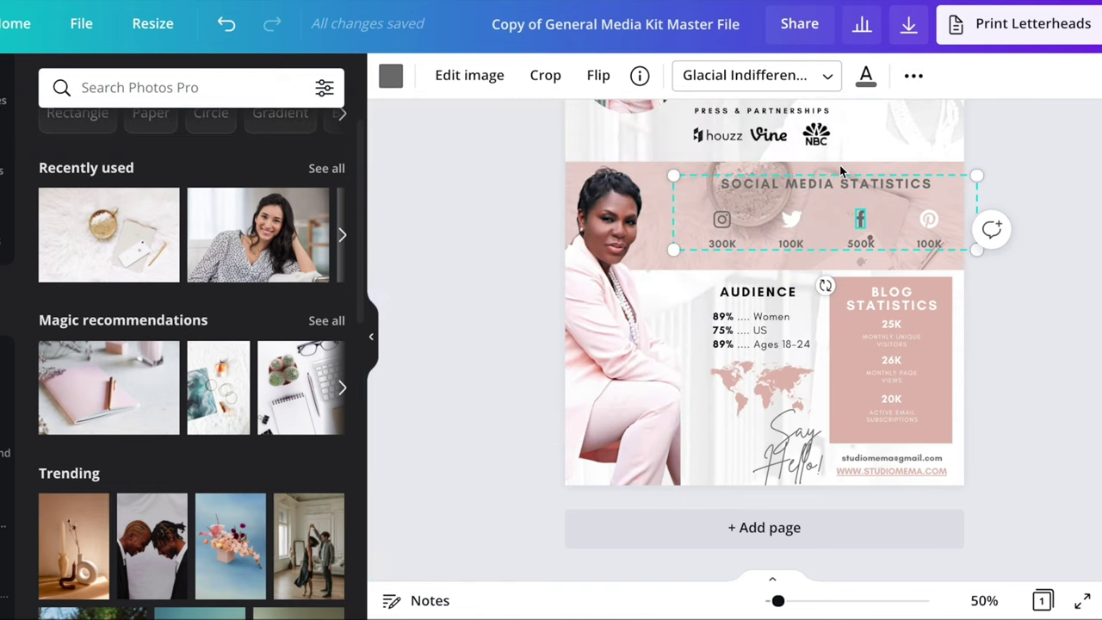
left_click(912, 79)
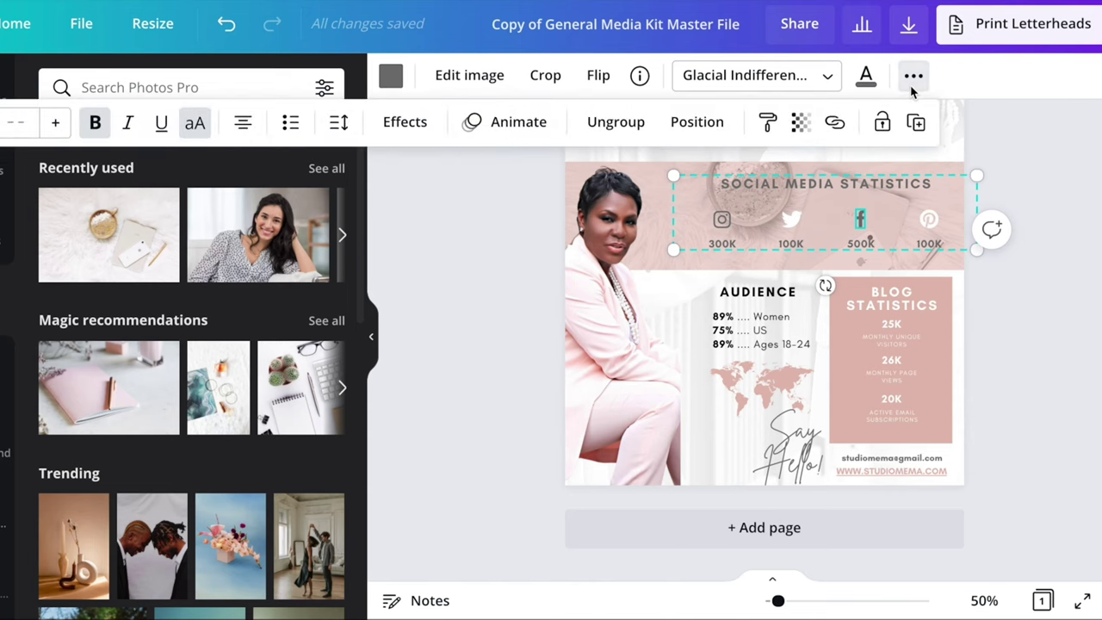
left_click(836, 124)
type("www.facebook.com")
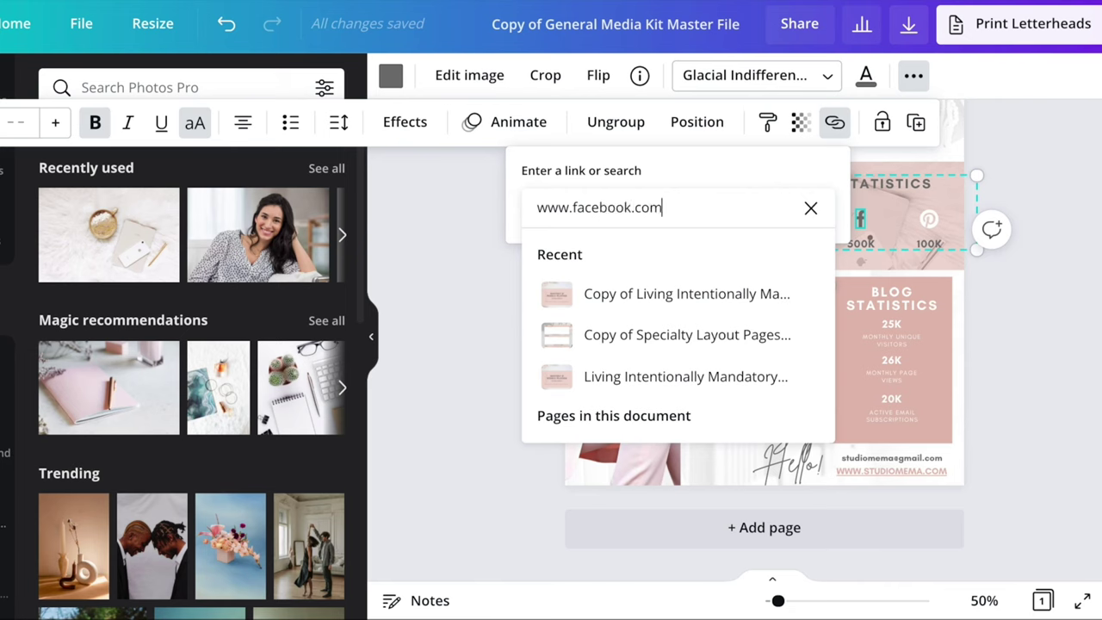
key("Return")
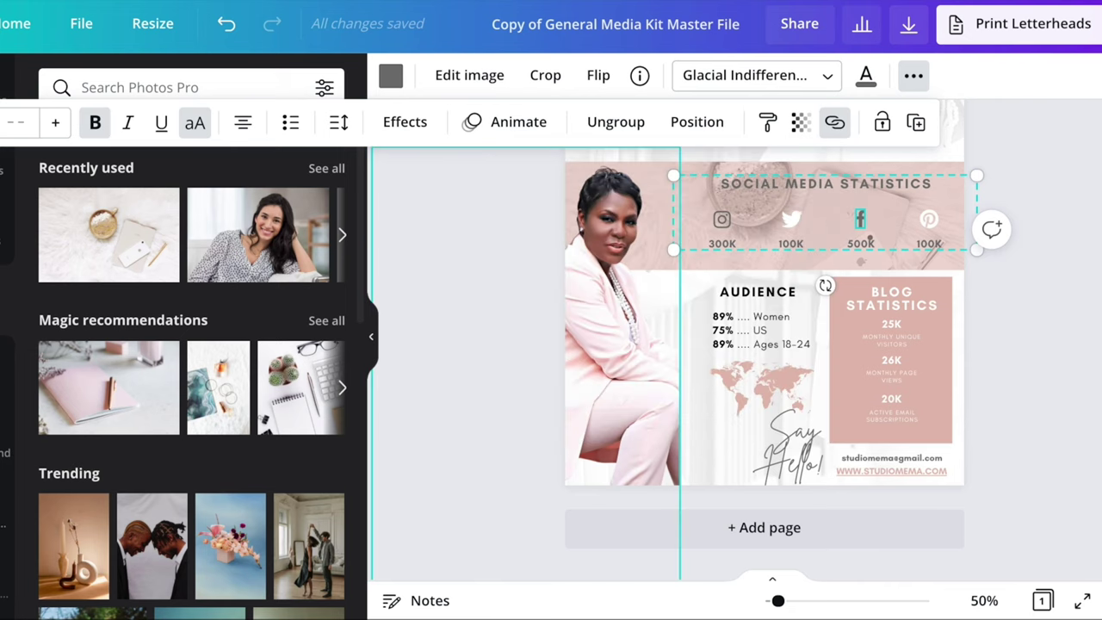
left_click(936, 221)
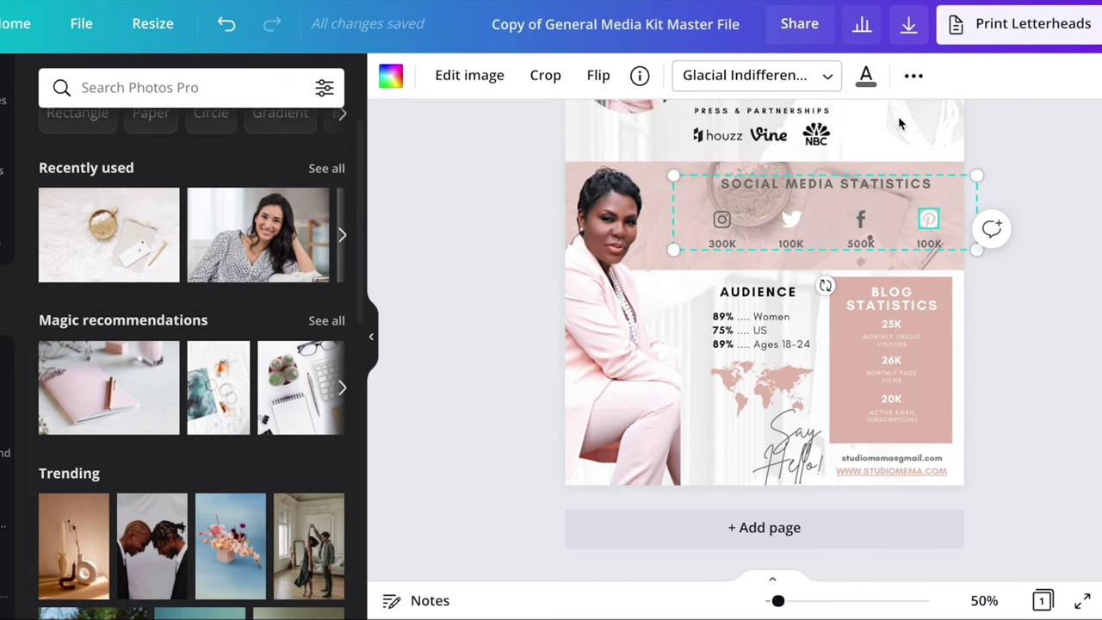
left_click(914, 74)
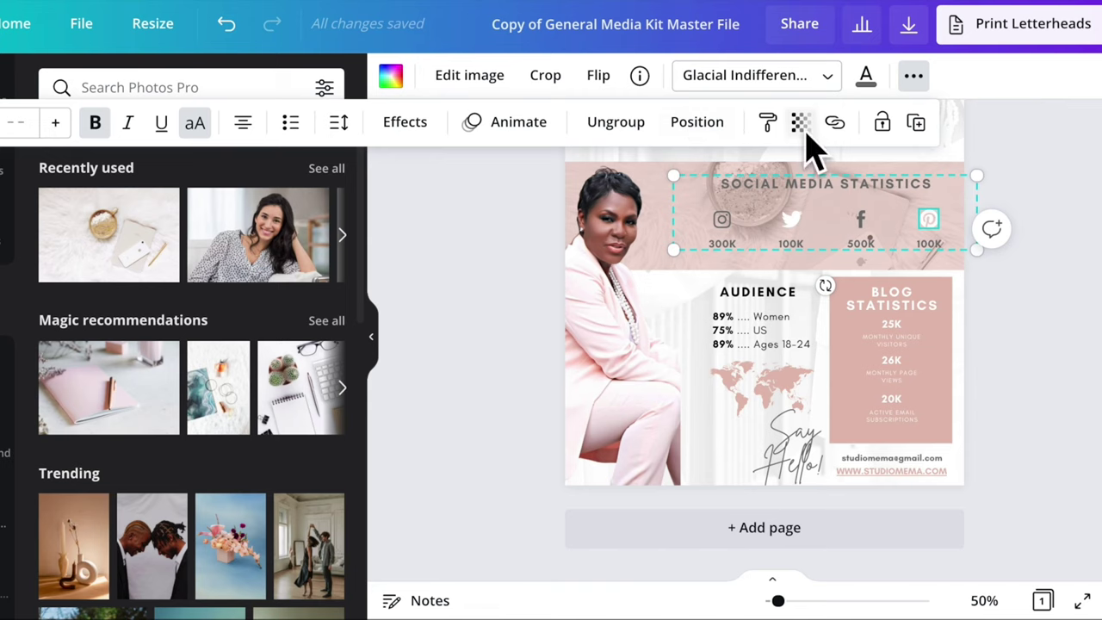
left_click(834, 122)
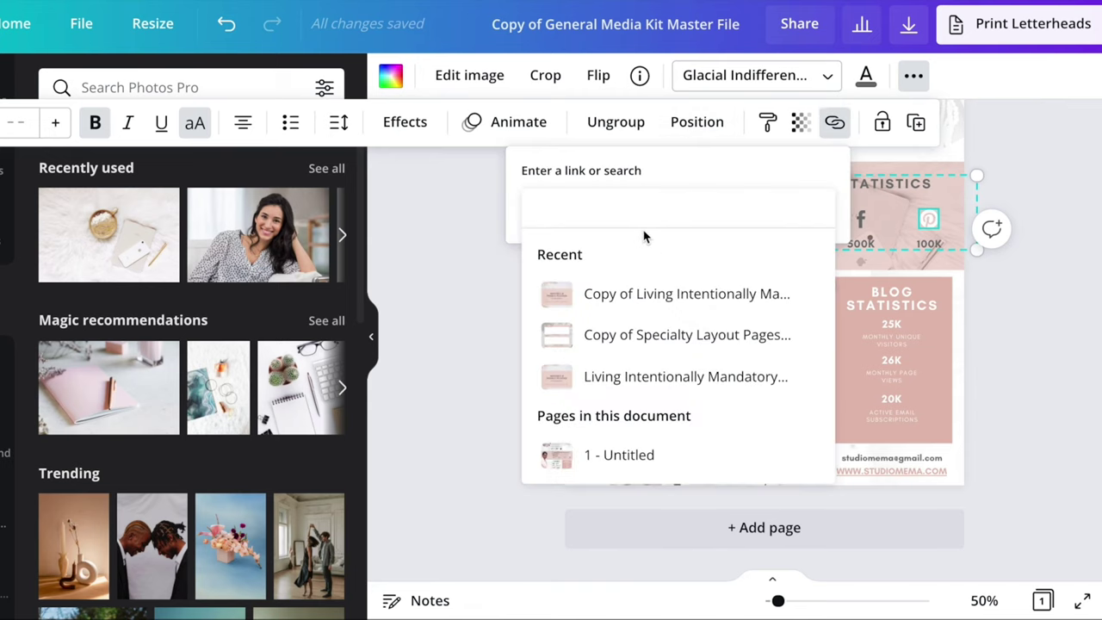
type("www.pinte")
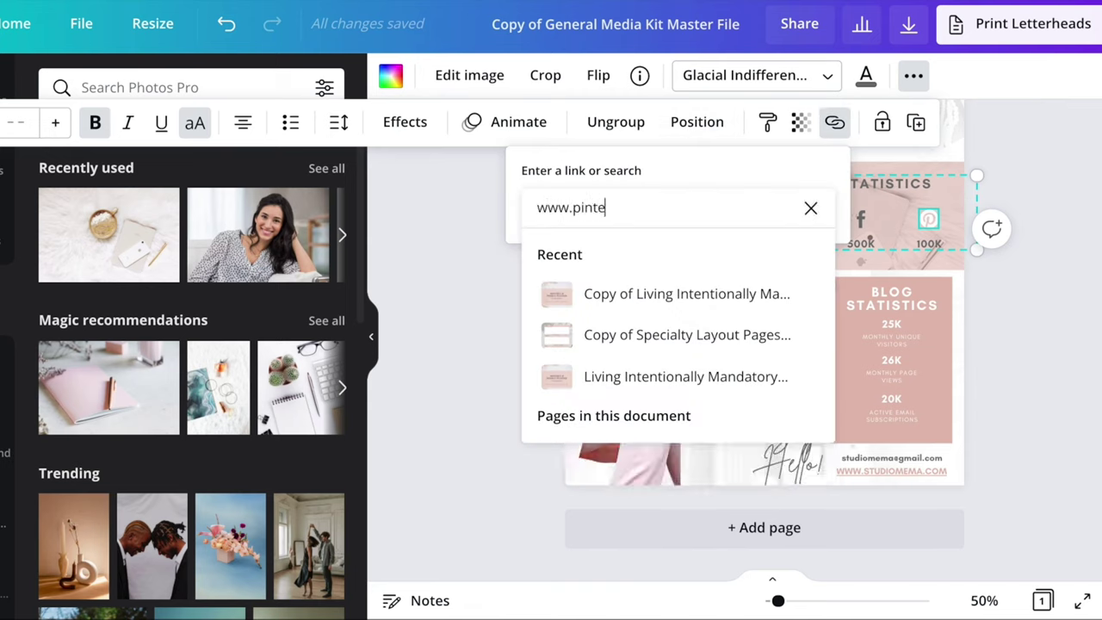
type("rest.com")
key("Return")
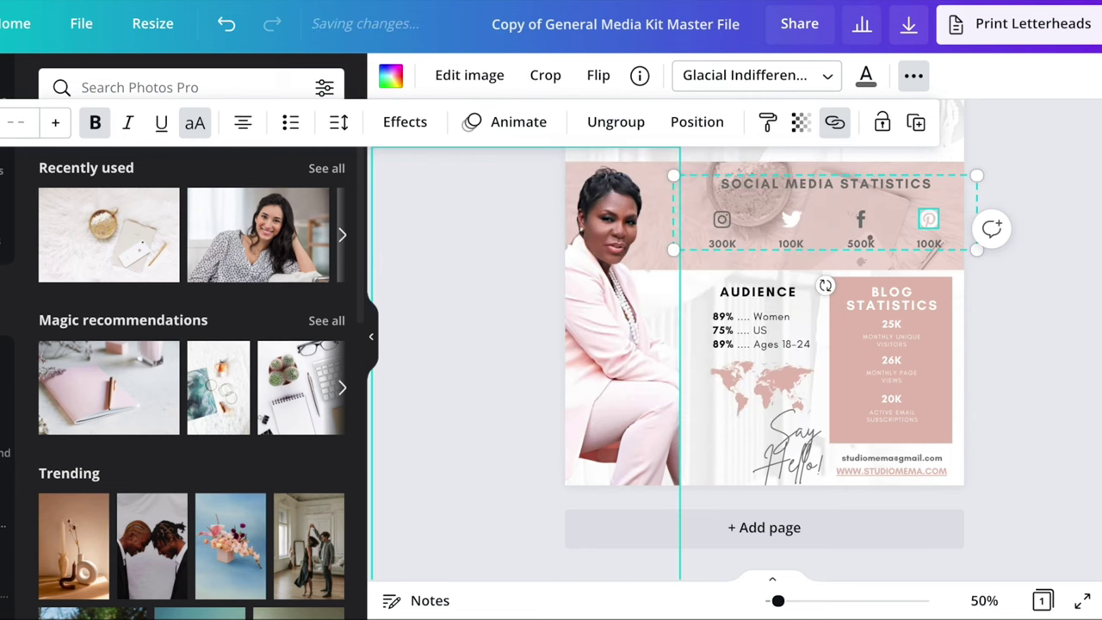
scroll(482, 271, "up", 3)
left_click(482, 270)
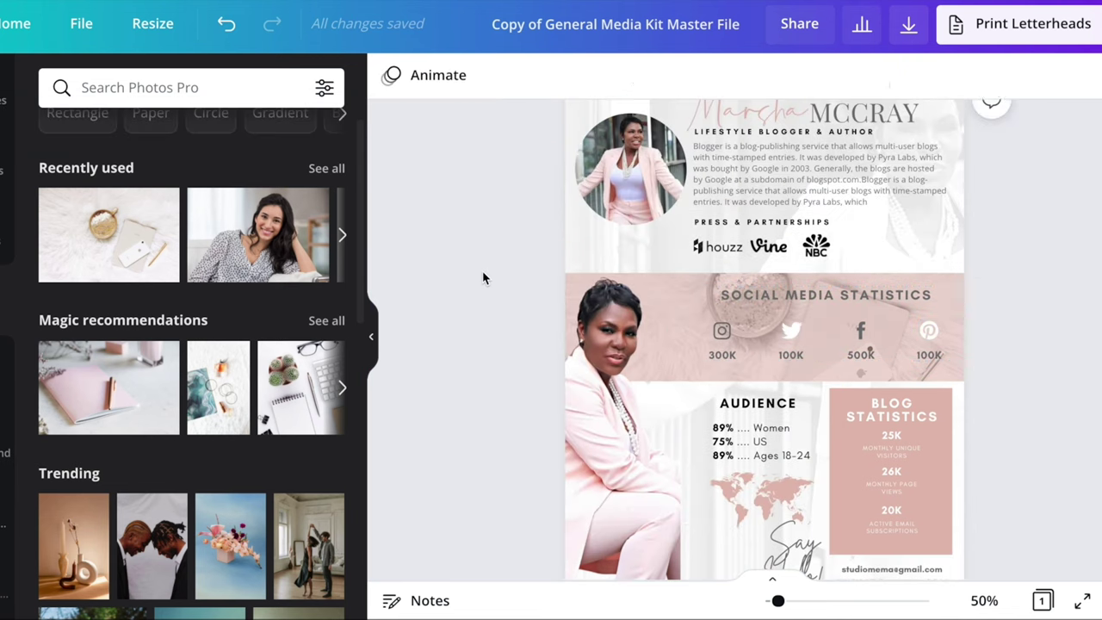
Check the email address text at the page bottom, then deselect it
scroll(482, 271, "up", 1)
scroll(482, 270, "down", 3)
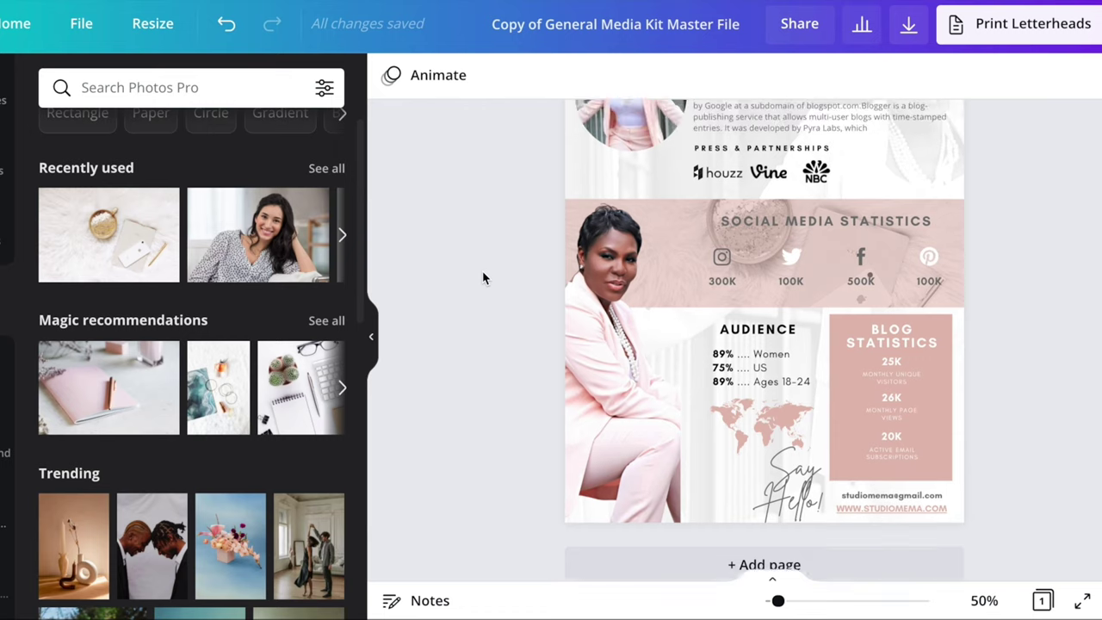
scroll(481, 277, "up", 1)
scroll(482, 277, "down", 2)
scroll(482, 277, "up", 1)
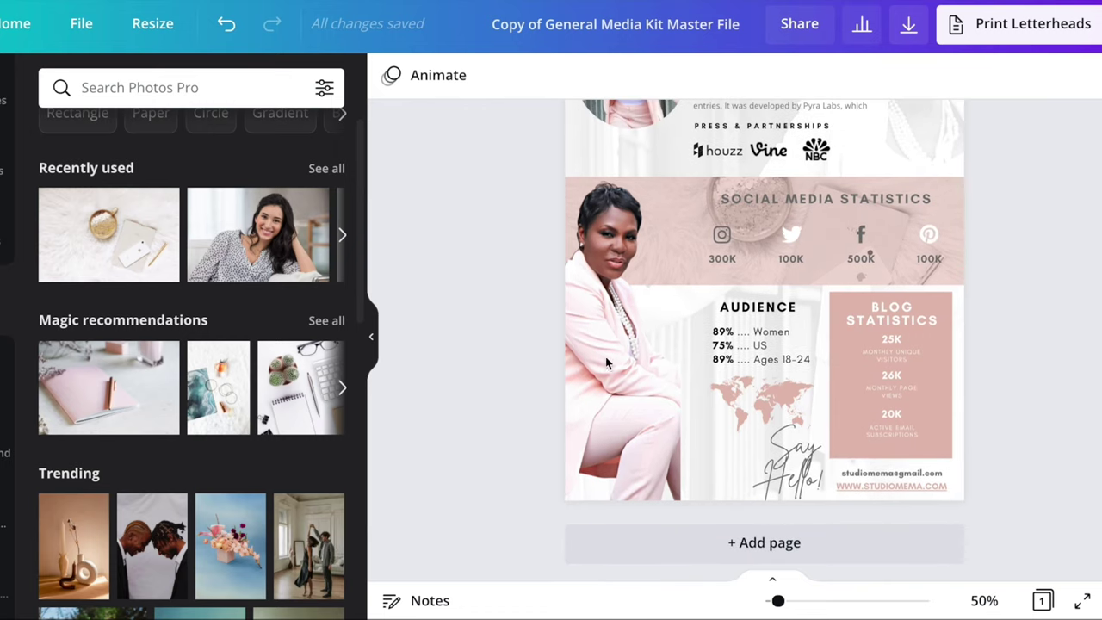
left_click(878, 470)
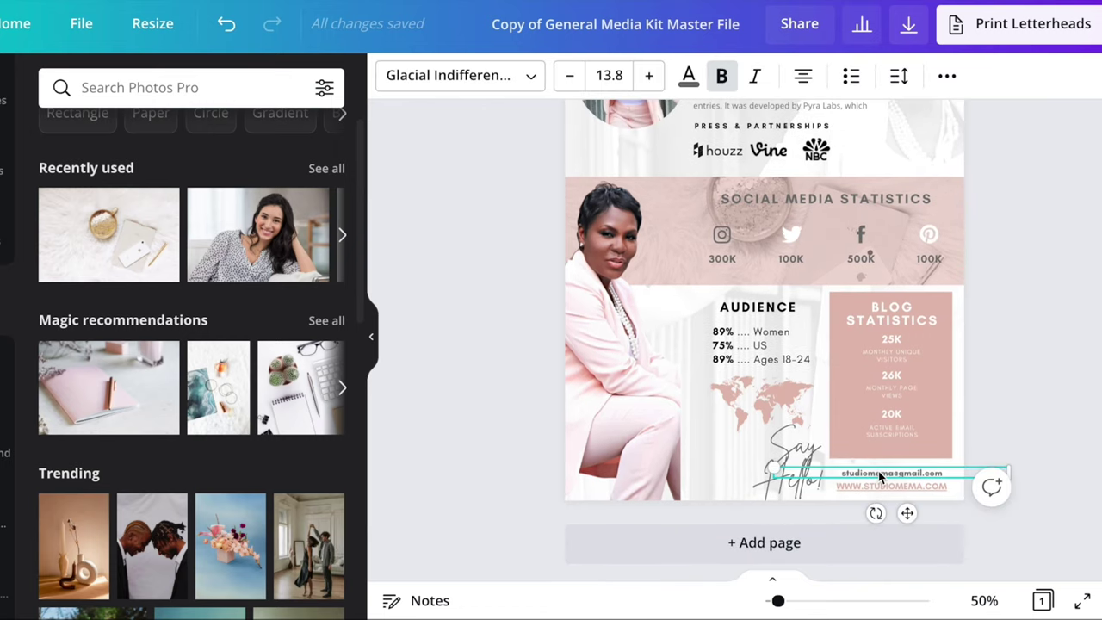
double_click(877, 471)
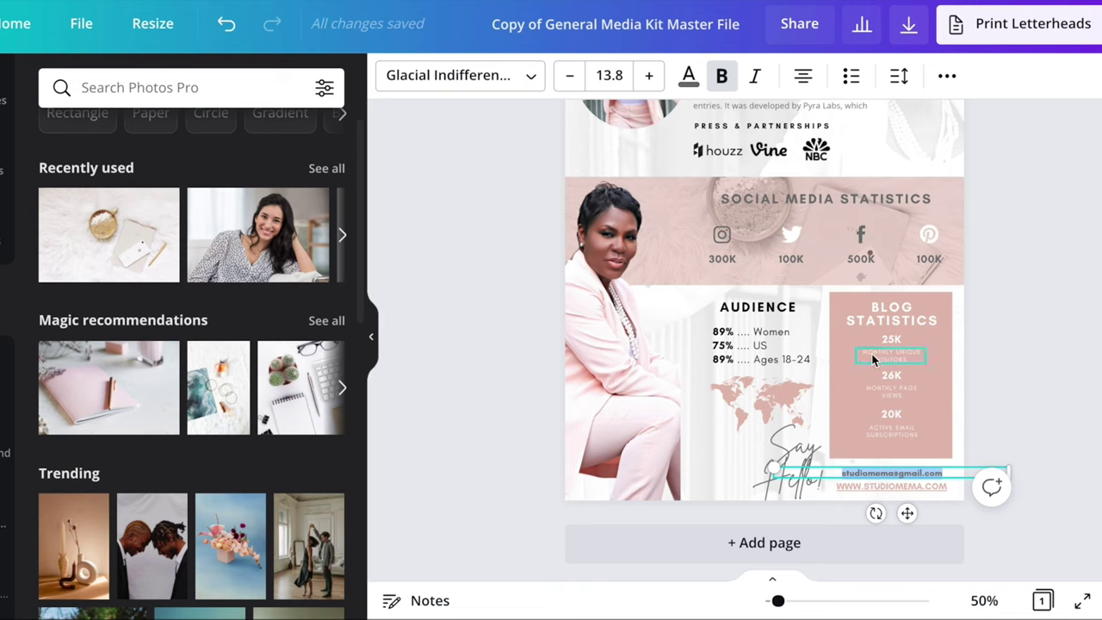
left_click(419, 364)
Download the design as a PDF Standard file
left_click(908, 23)
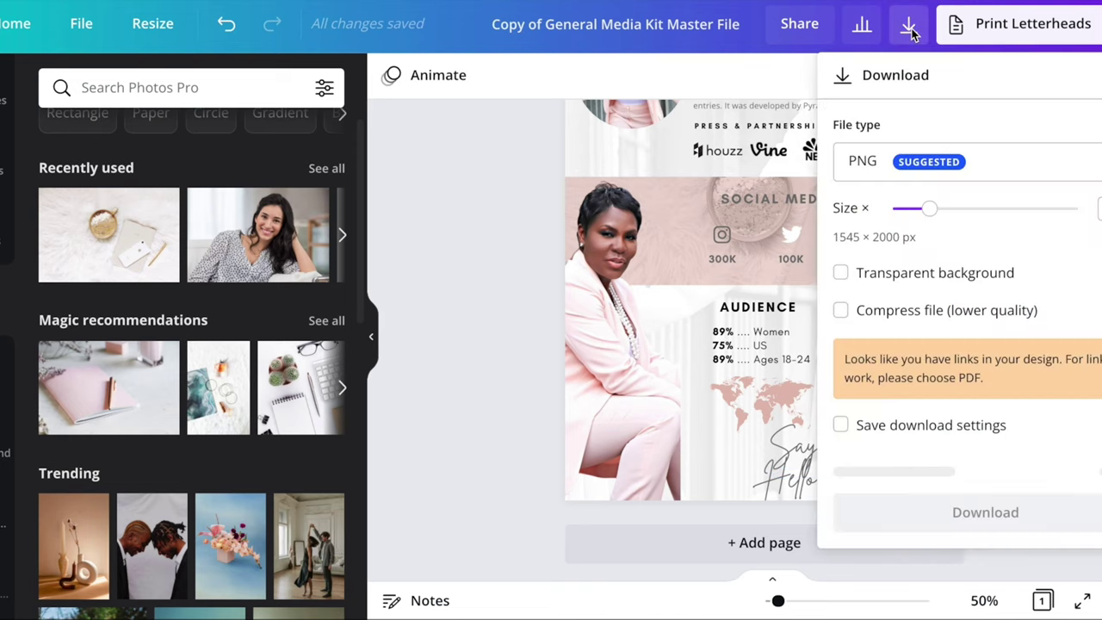
left_click(991, 291)
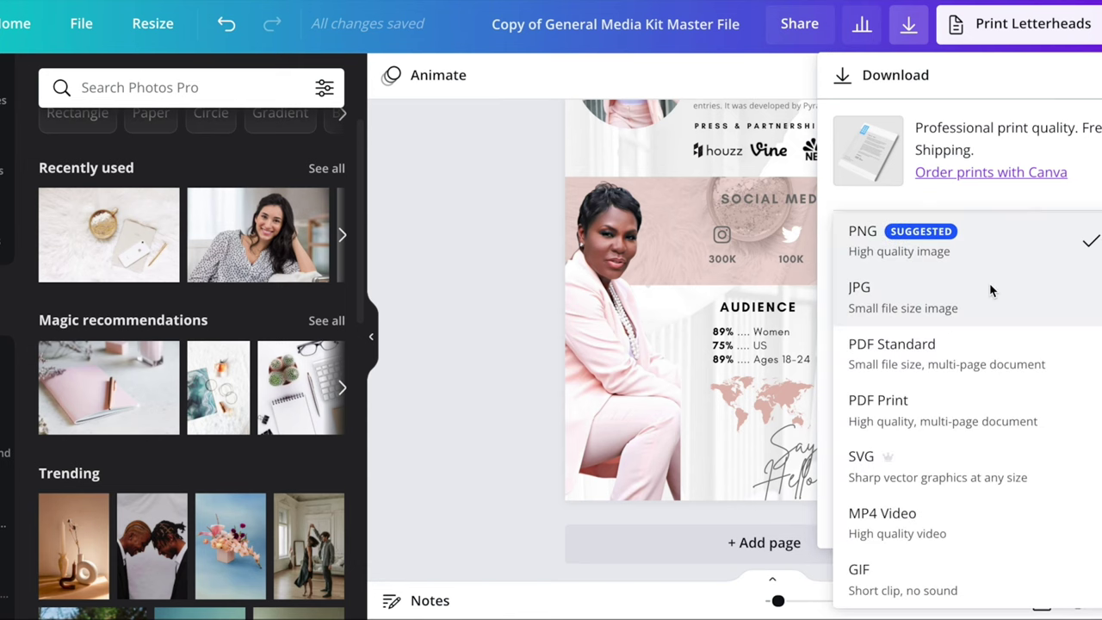
left_click(937, 361)
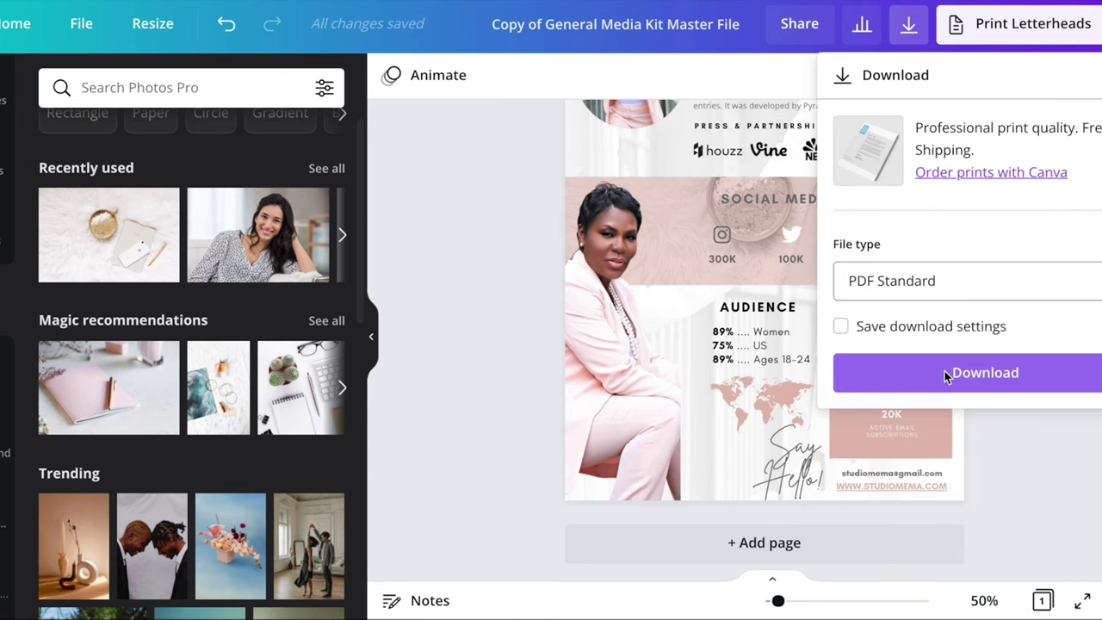
left_click(947, 374)
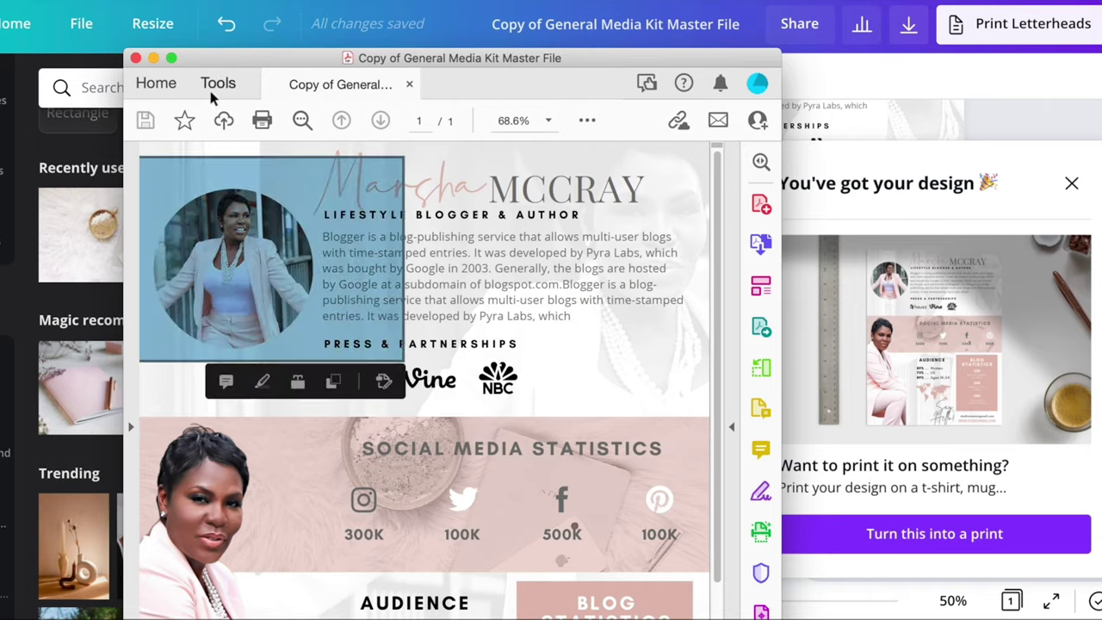
Reposition the Acrobat window to show more of the PDF page, leaving nothing selected
left_click_drag(237, 60, 320, 0)
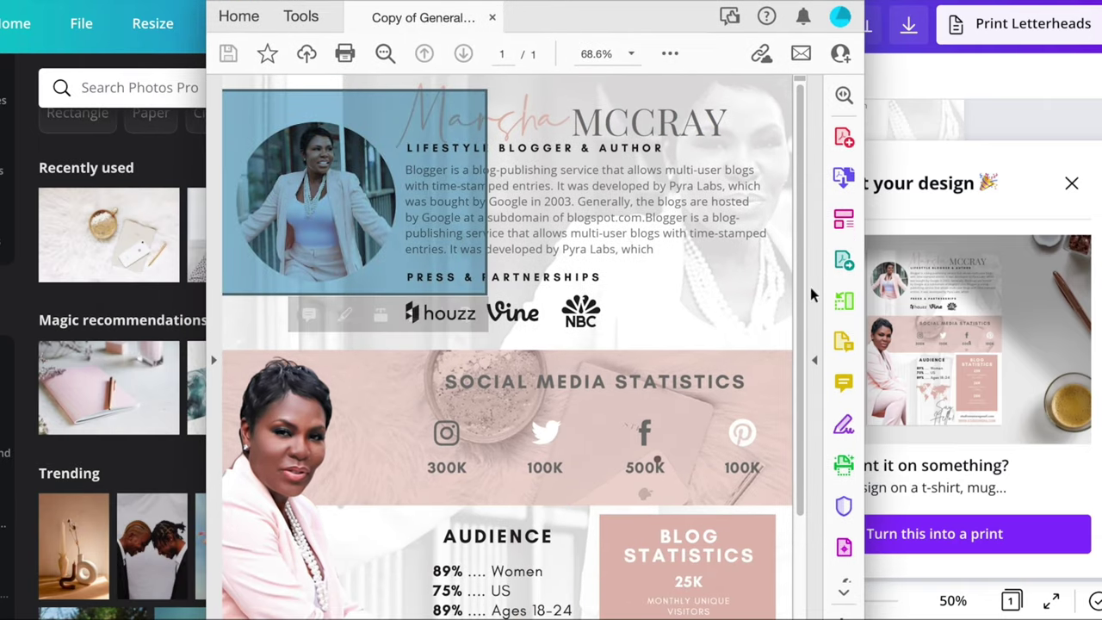
left_click(784, 296)
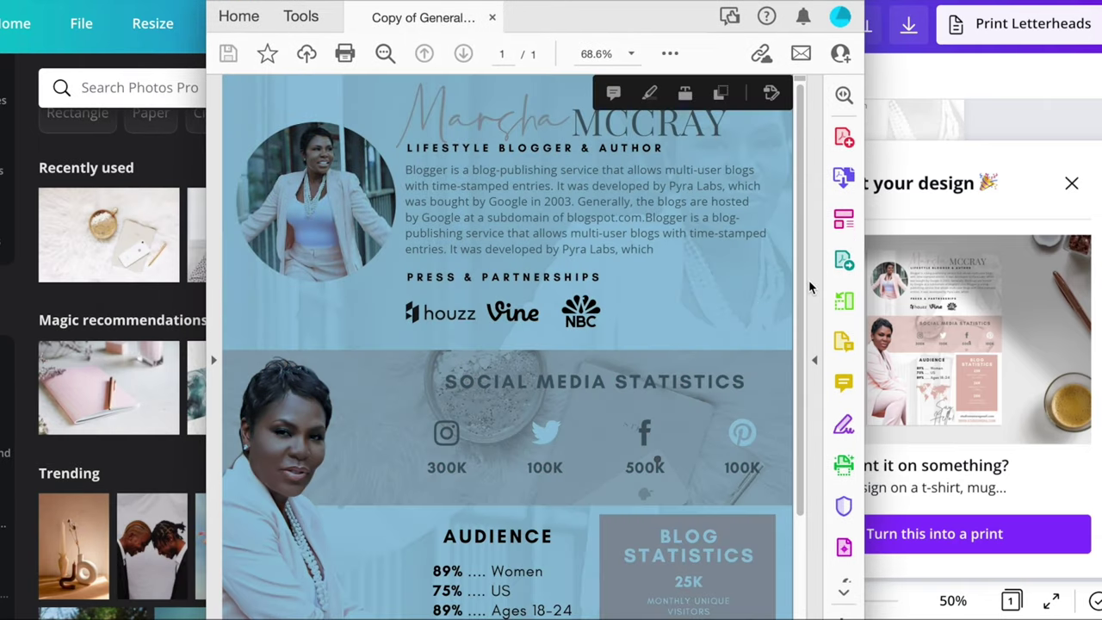
left_click(751, 305)
scroll(456, 309, "down", 4)
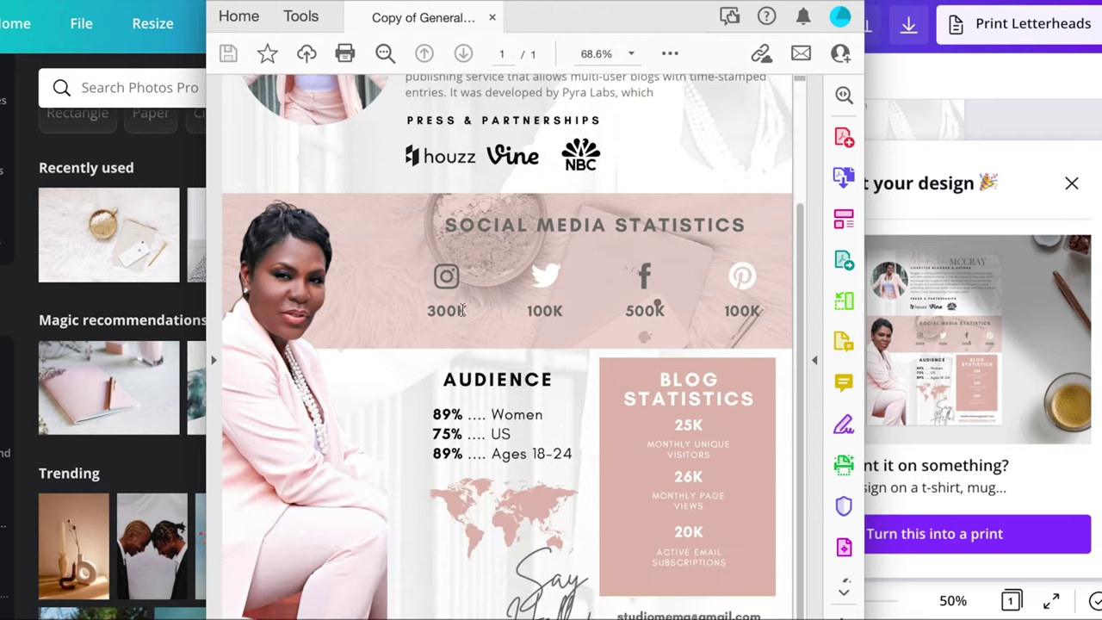
Follow the Instagram and Twitter icon links, allowing each to open instagram.com and twitter.com
left_click(448, 274)
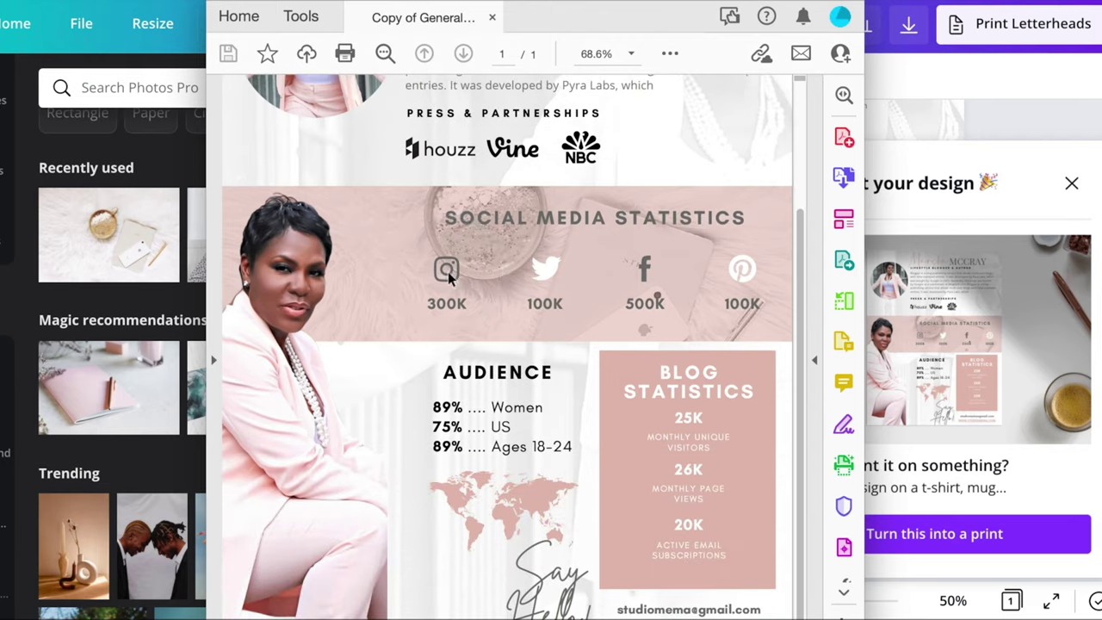
left_click(727, 354)
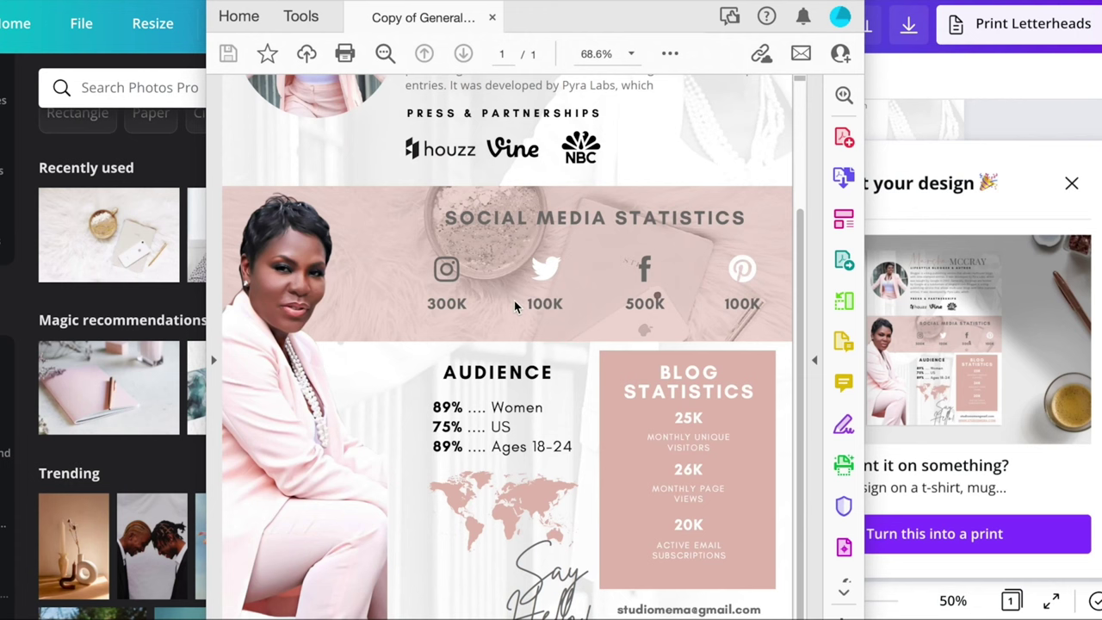
left_click(546, 270)
left_click(769, 353)
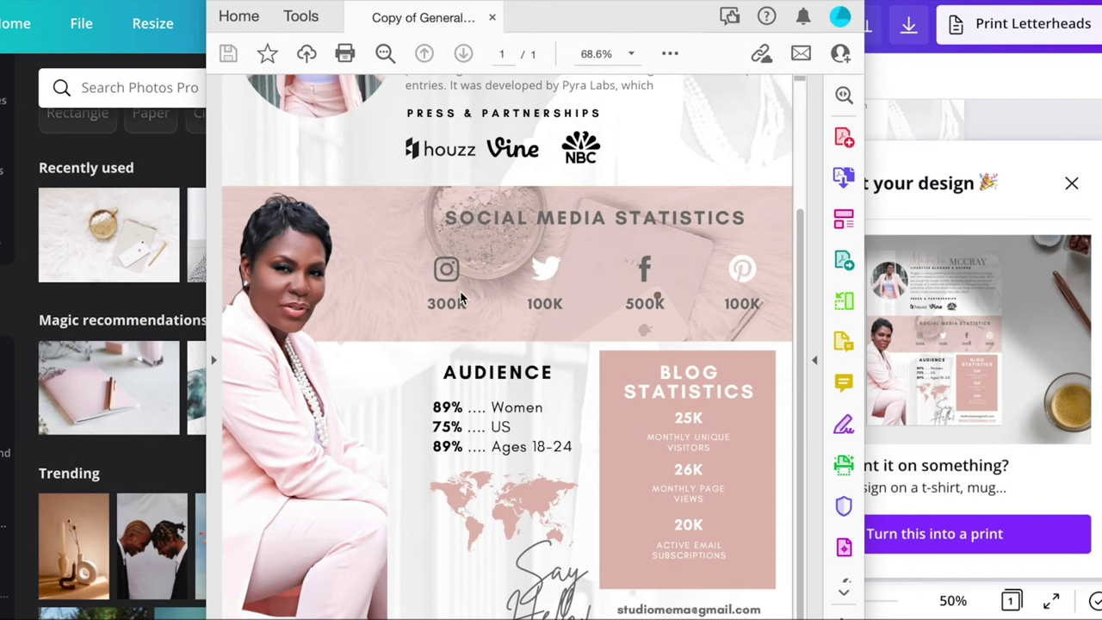
scroll(566, 410, "down", 1)
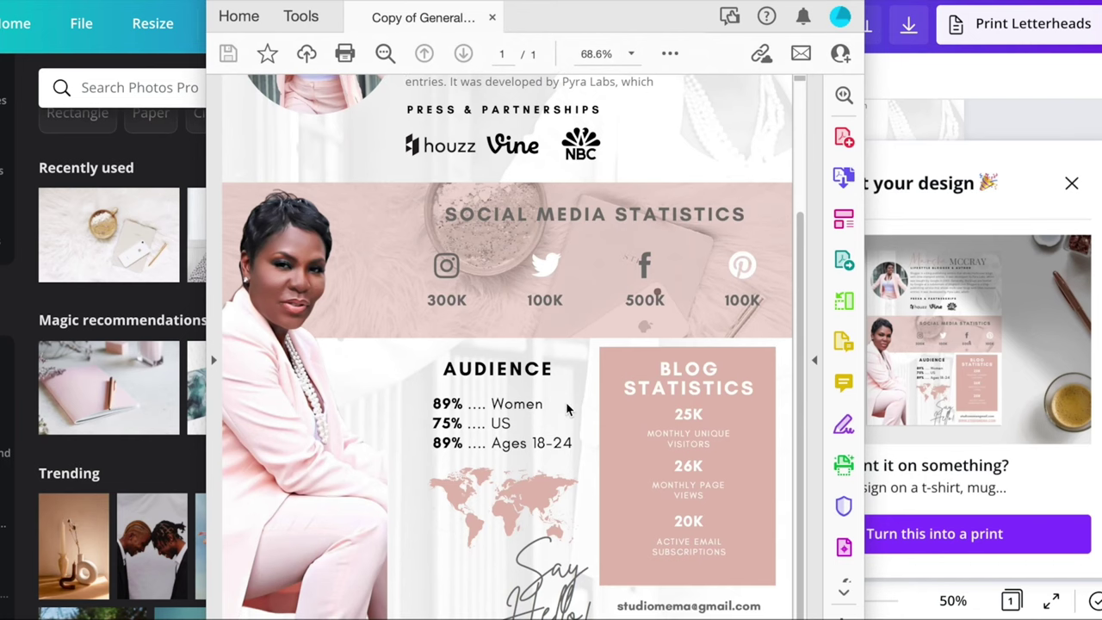
scroll(695, 327, "up", 1)
scroll(693, 331, "down", 1)
left_click_drag(768, 4, 734, 0)
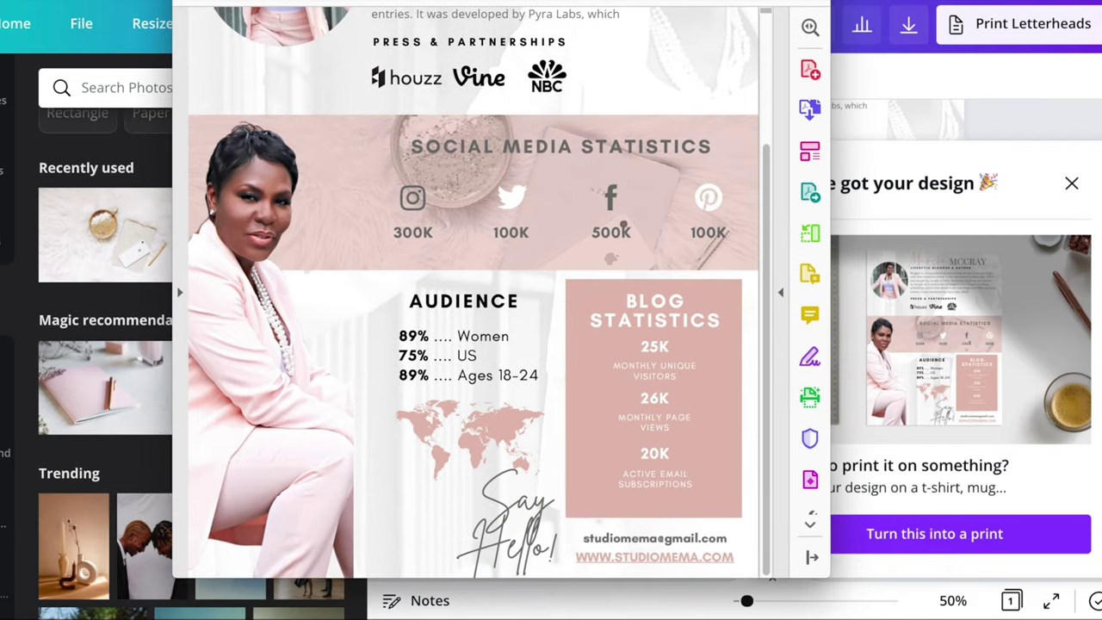
left_click(647, 558)
left_click(750, 358)
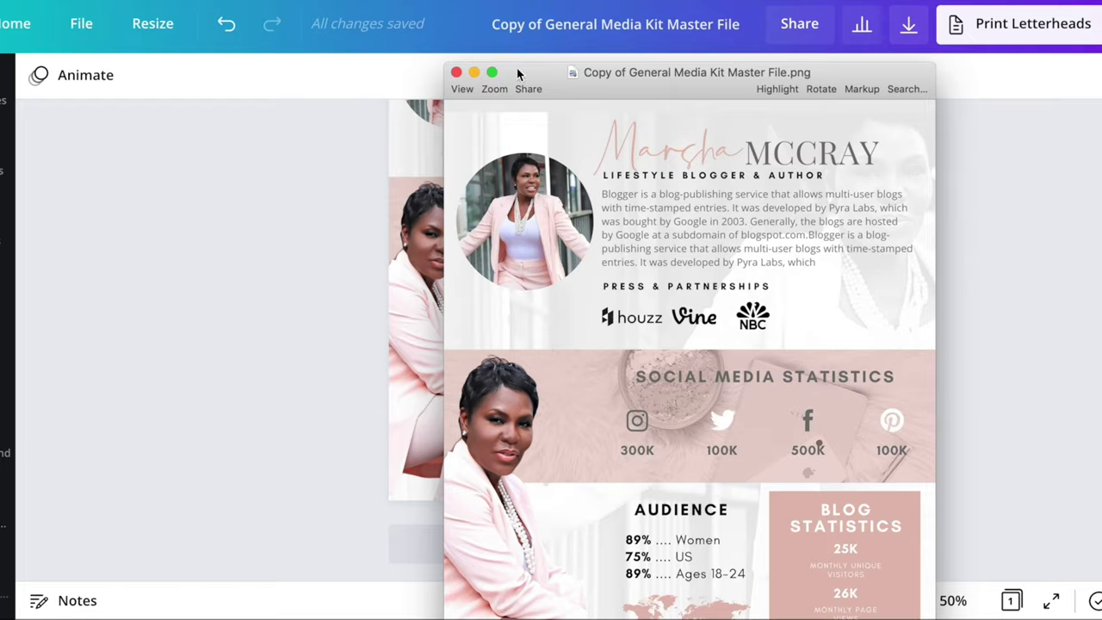
Reposition the Preview window and zoom it to show the whole media kit PNG
left_click_drag(551, 66, 453, 0)
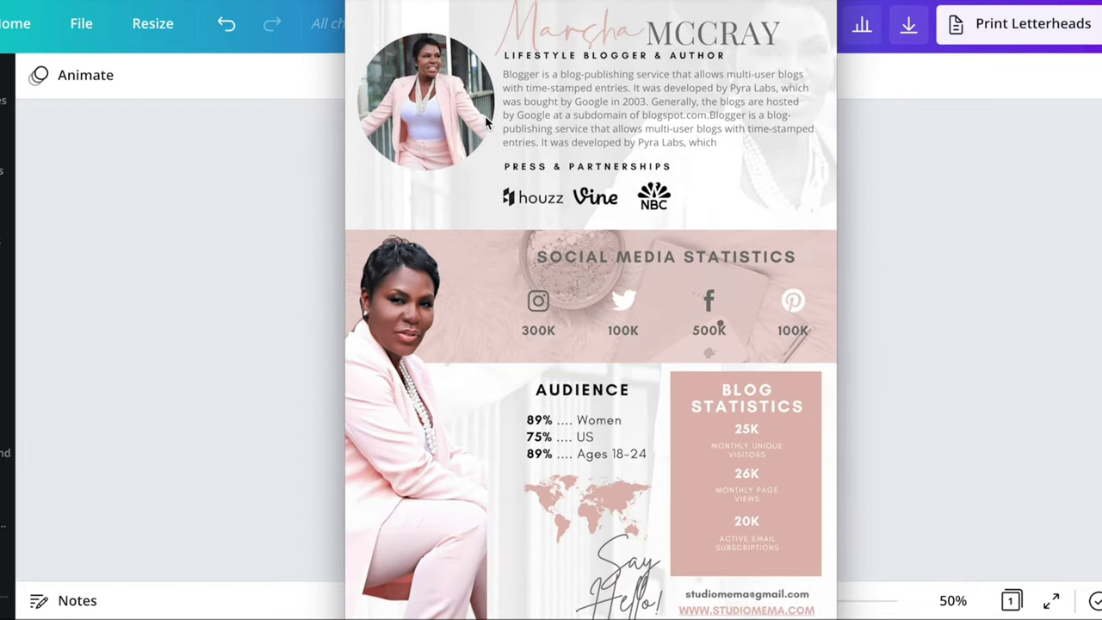
mouse_move(393, 0)
left_mouse_down()
mouse_move(421, 34)
mouse_move(398, 20)
left_mouse_up()
double_click(462, 42)
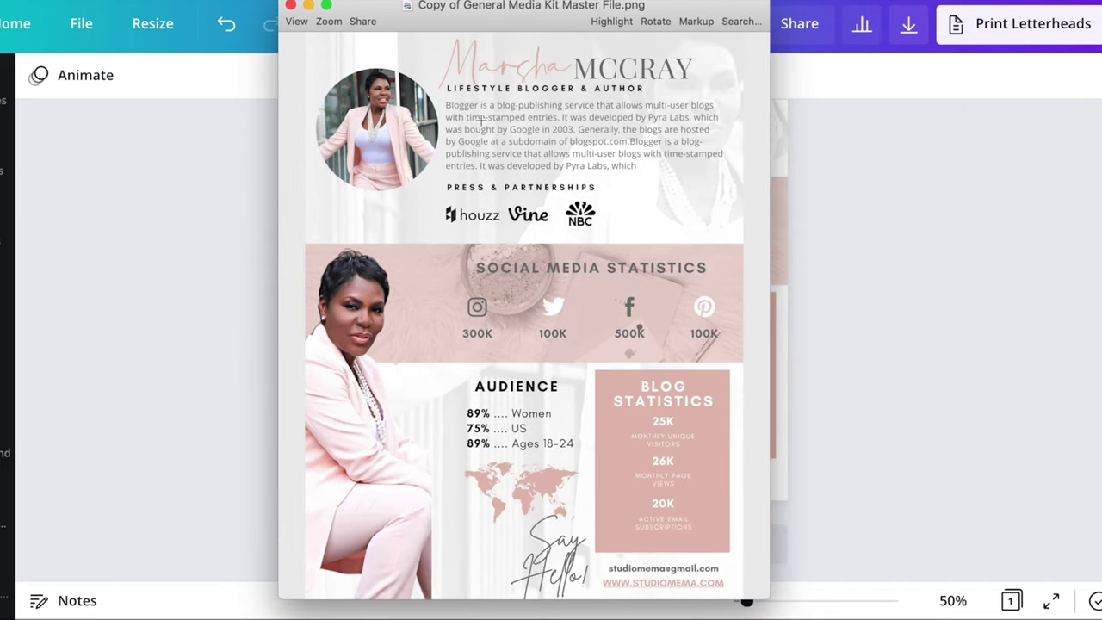